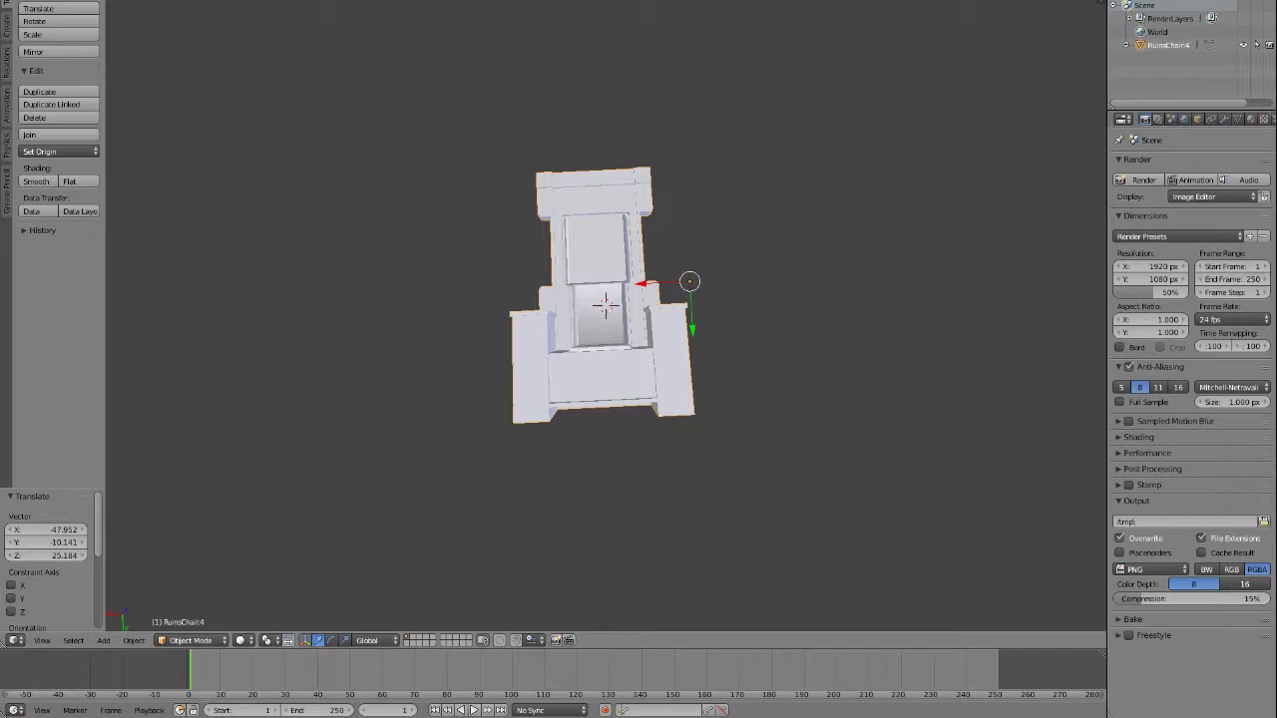
{"action": "middle_click_drag", "start_coordinate": [605, 305], "coordinate": [605, 347]}
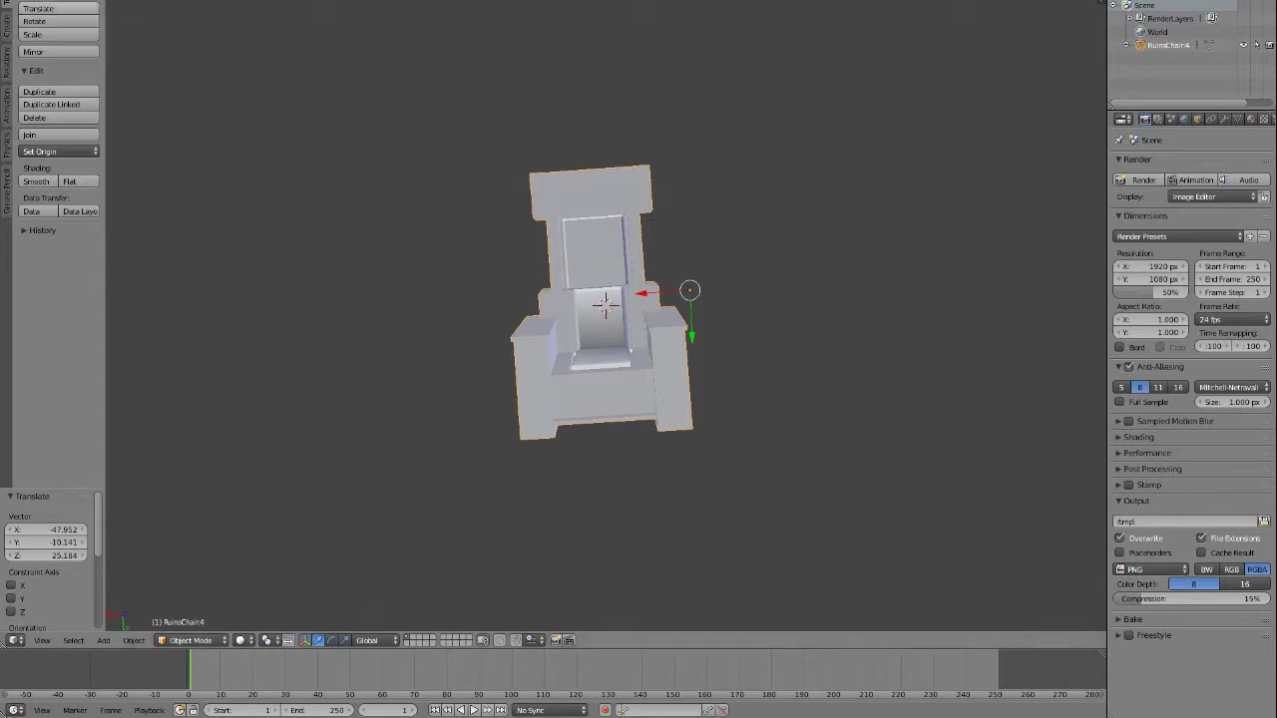
{"action": "left_click", "coordinate": [30, 1]}
{"action": "mouse_move", "coordinate": [60, 224]}
{"action": "left_click", "coordinate": [209, 289]}
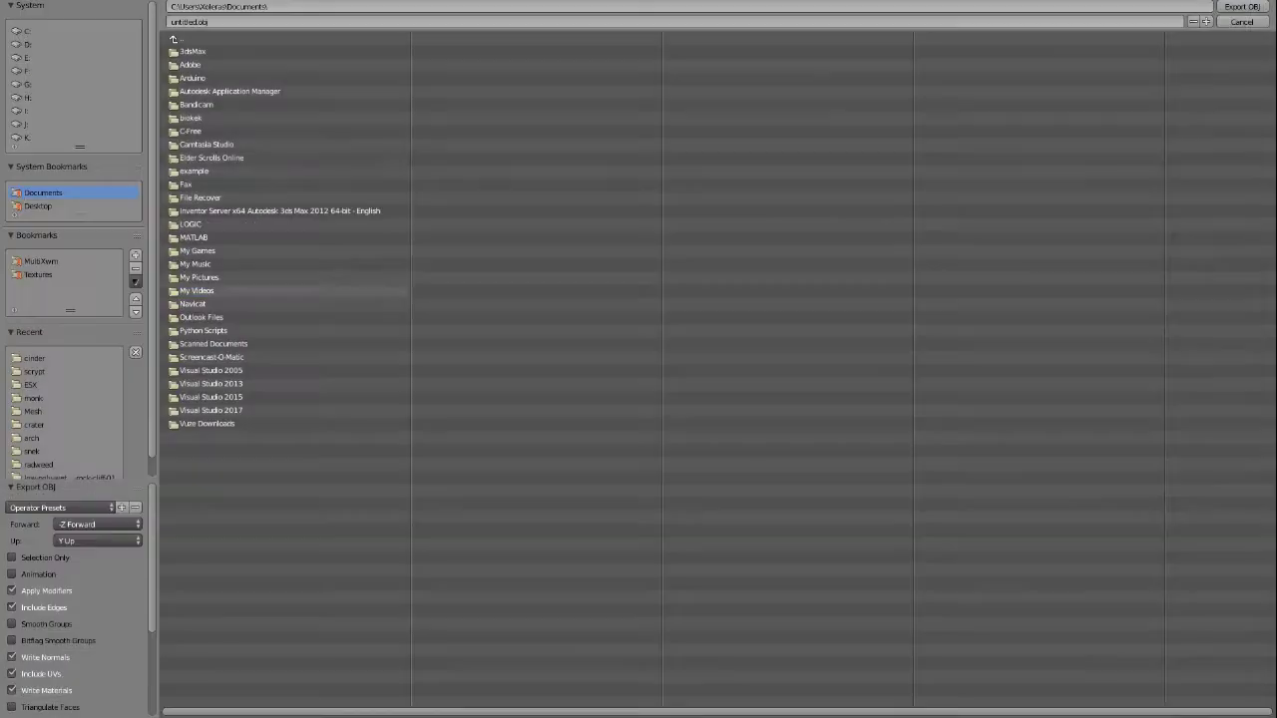
{"action": "left_click", "coordinate": [35, 358]}
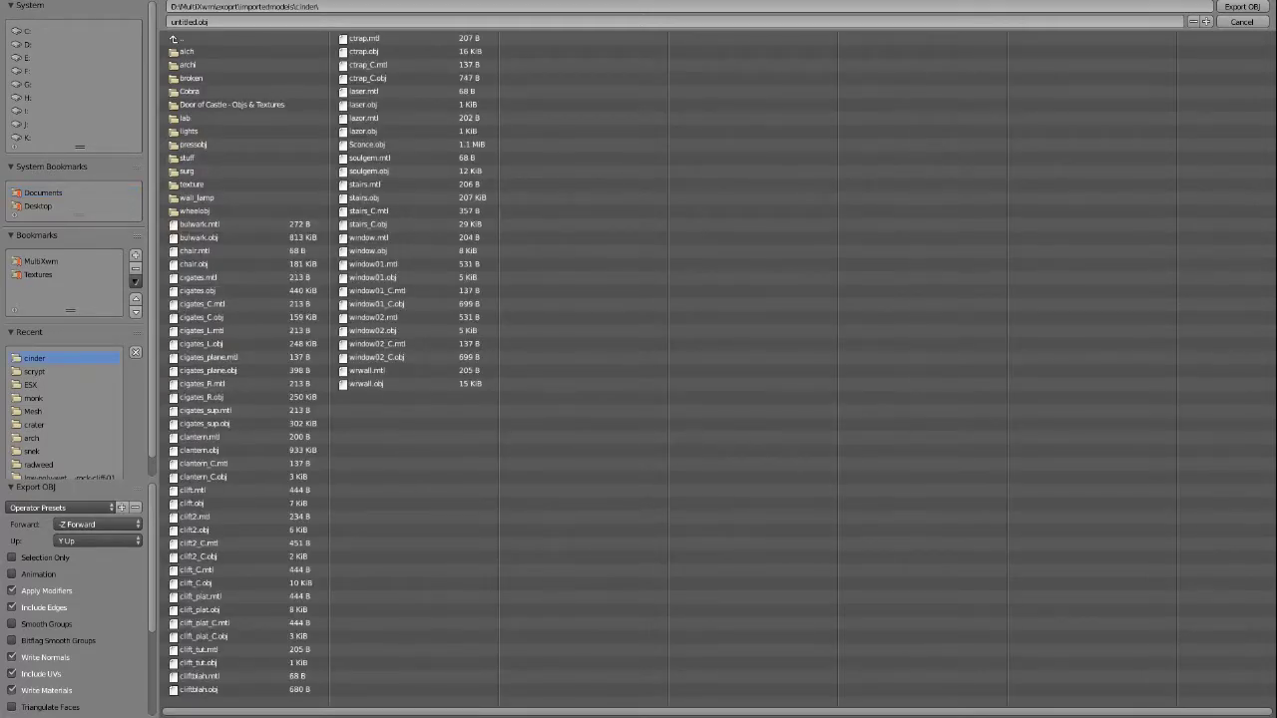
{"action": "left_click", "coordinate": [1242, 22]}
Switch to the Fallout 3 Archive Utility and browse the Dragonborn archive's meshes down to dlc02\dungeons\nordic
{"action": "mouse_move", "coordinate": [353, 717]}
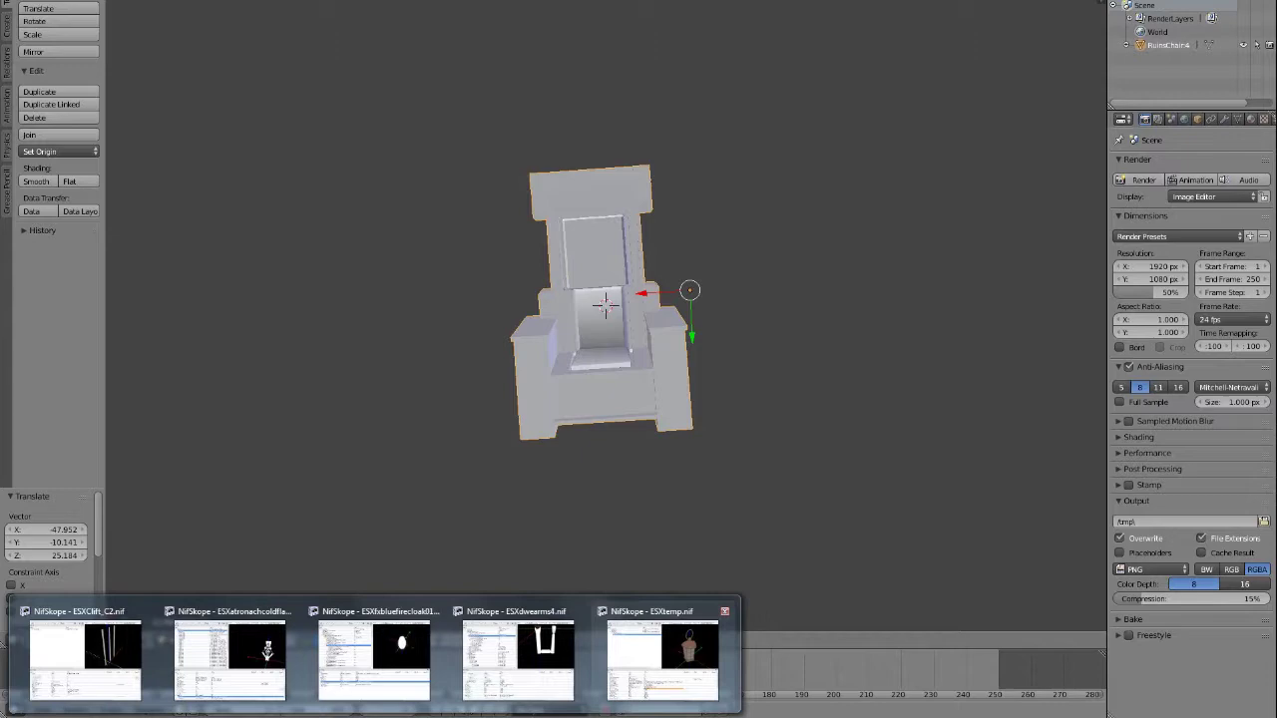
{"action": "left_click", "coordinate": [618, 717]}
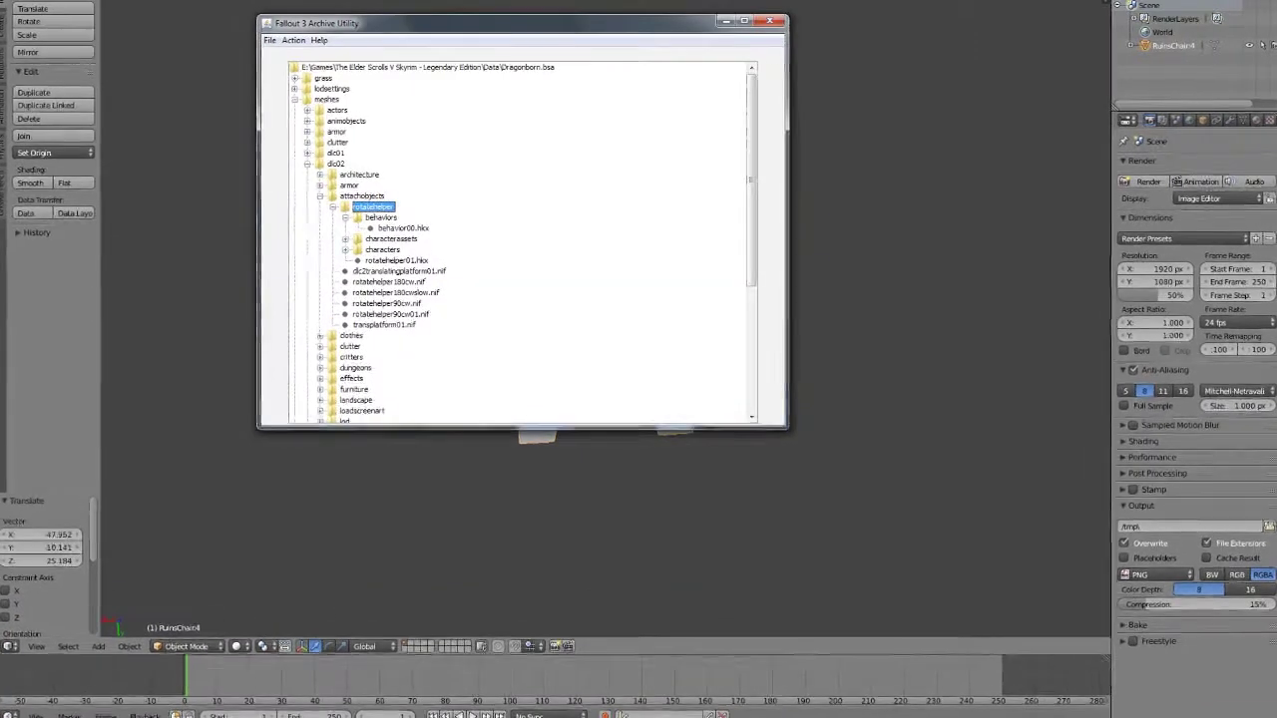
{"action": "left_click", "coordinate": [291, 100]}
{"action": "left_click", "coordinate": [292, 101]}
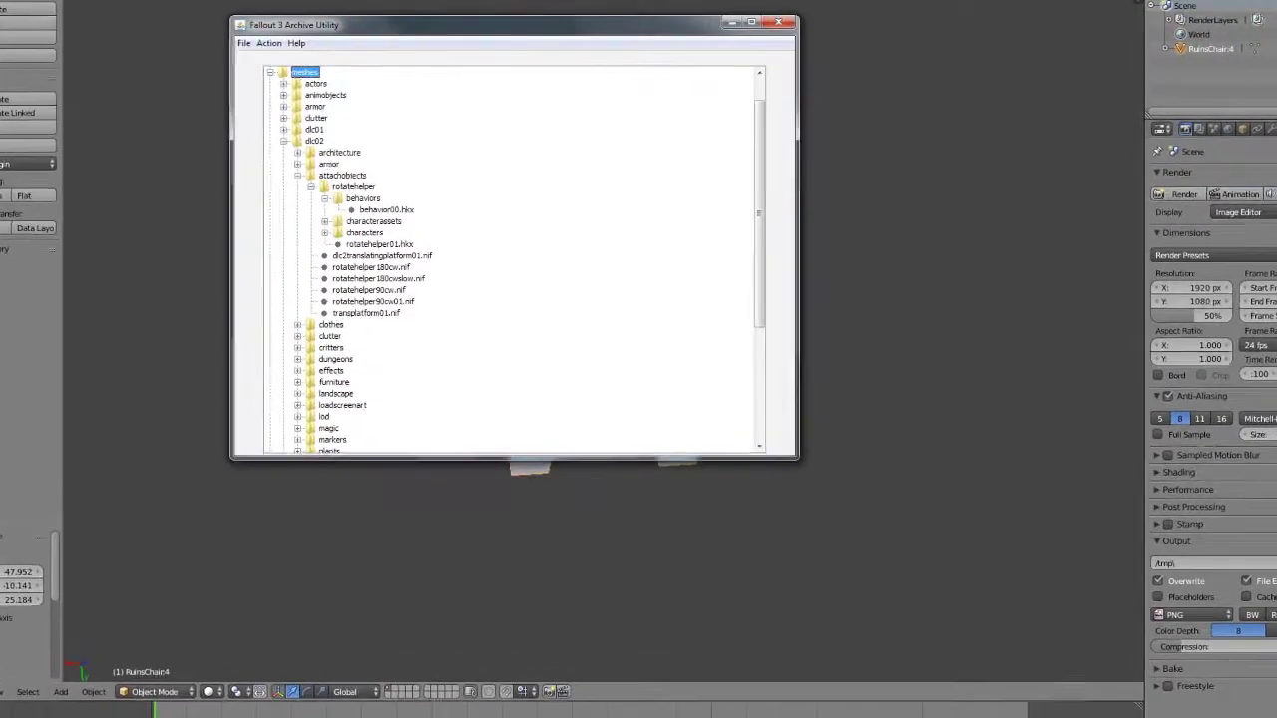
{"action": "scroll", "coordinate": [509, 260], "scroll_direction": "down", "scroll_amount": 2}
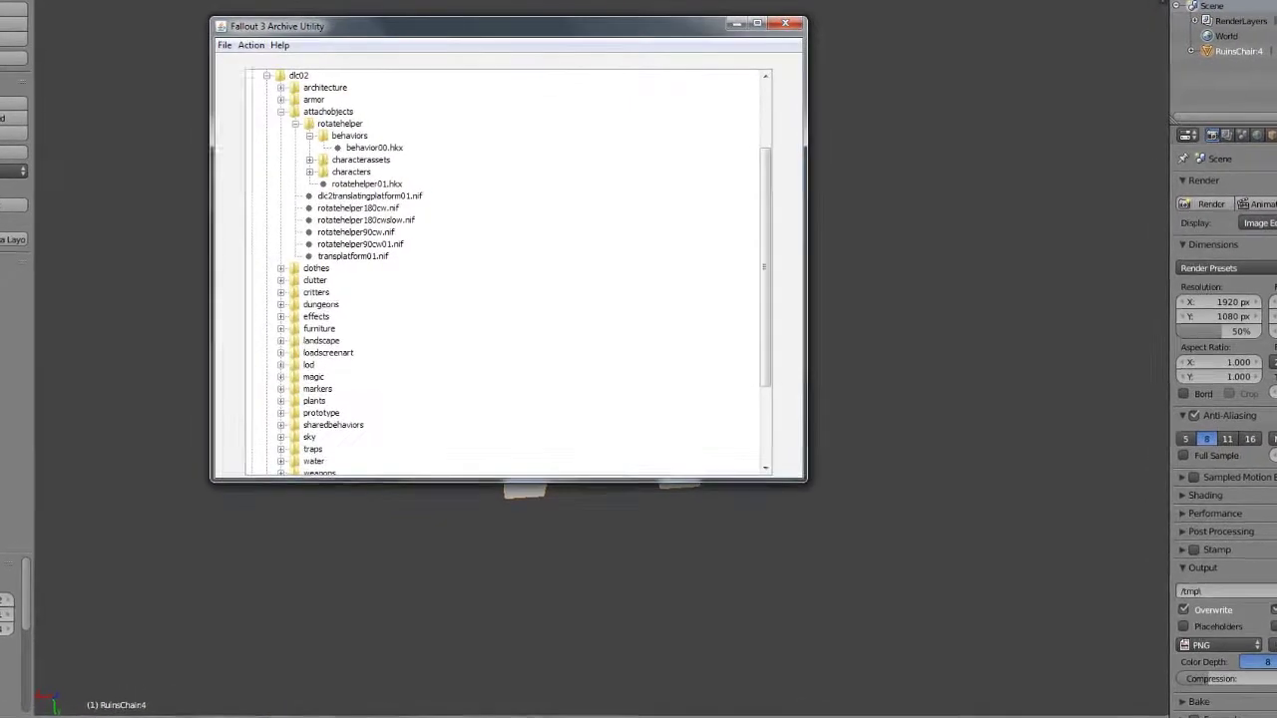
{"action": "left_click_drag", "start_coordinate": [484, 26], "coordinate": [572, 35]}
{"action": "left_click", "coordinate": [362, 325]}
{"action": "left_click", "coordinate": [370, 358]}
{"action": "left_click", "coordinate": [370, 341]}
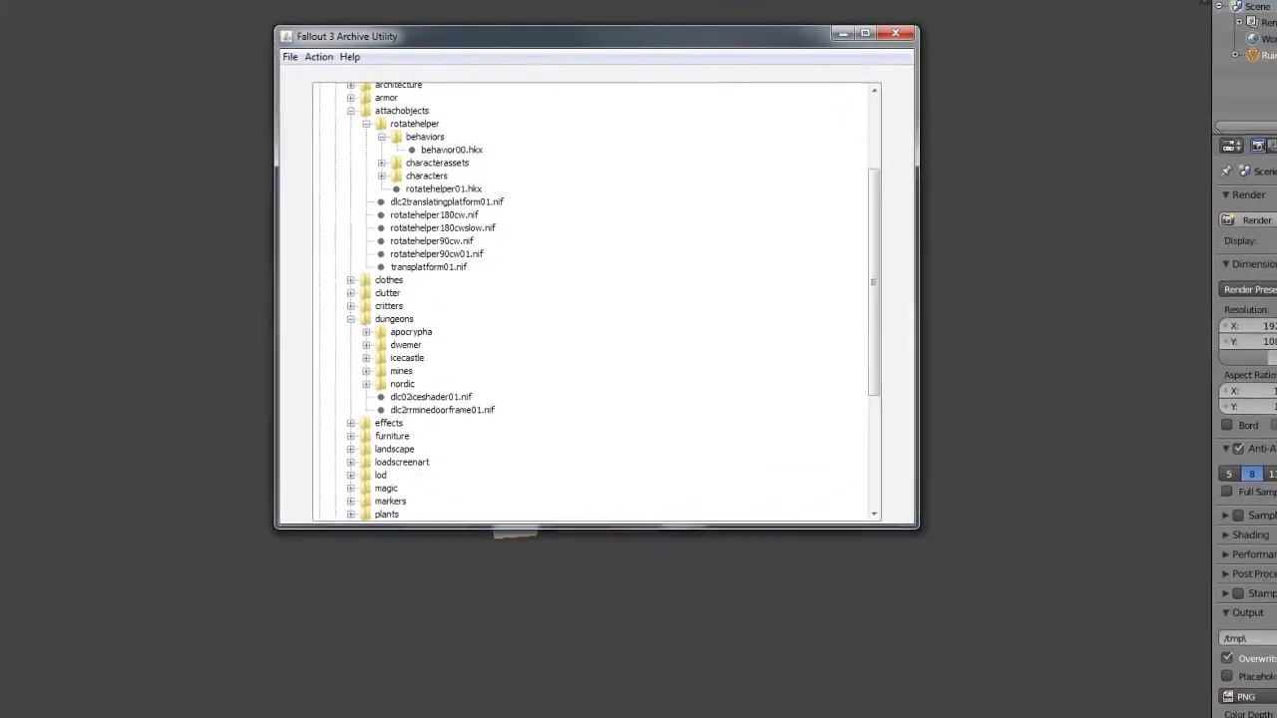
{"action": "left_click", "coordinate": [362, 389]}
{"action": "scroll", "coordinate": [595, 305], "scroll_direction": "down", "scroll_amount": 3}
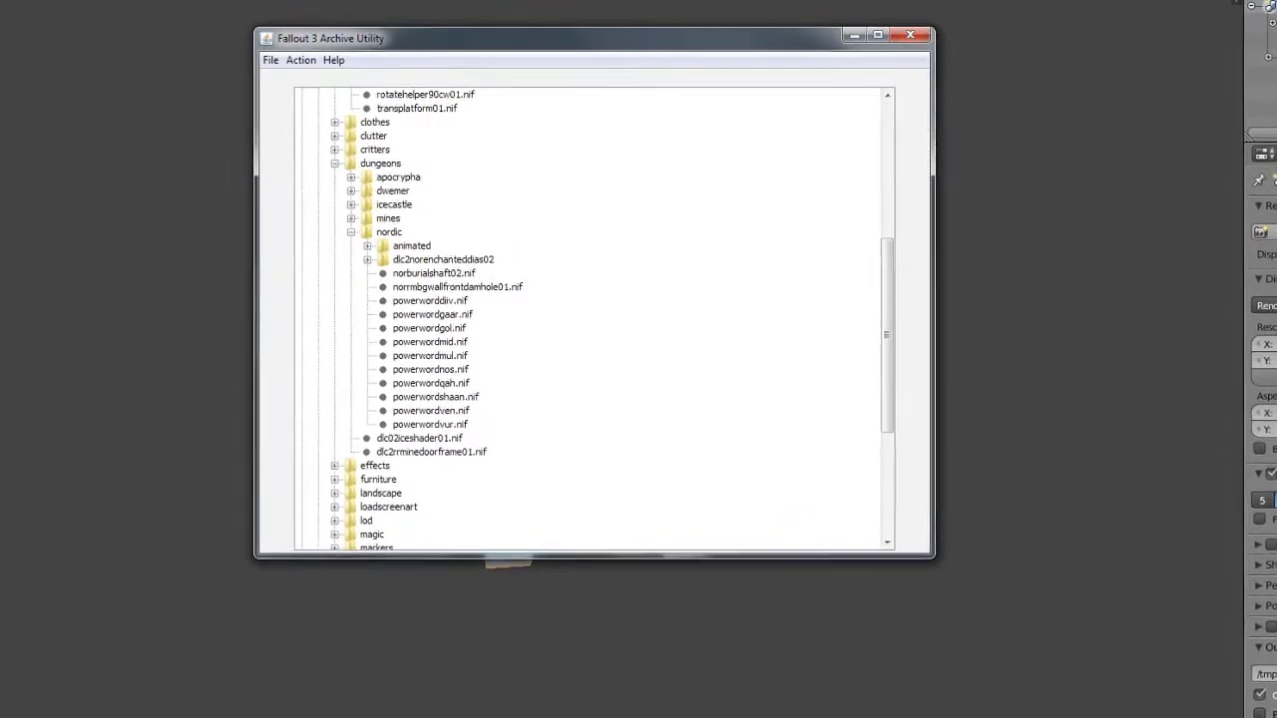
{"action": "left_click", "coordinate": [433, 446]}
{"action": "left_click", "coordinate": [296, 61]}
{"action": "left_click", "coordinate": [339, 82]}
{"action": "left_click", "coordinate": [810, 449]}
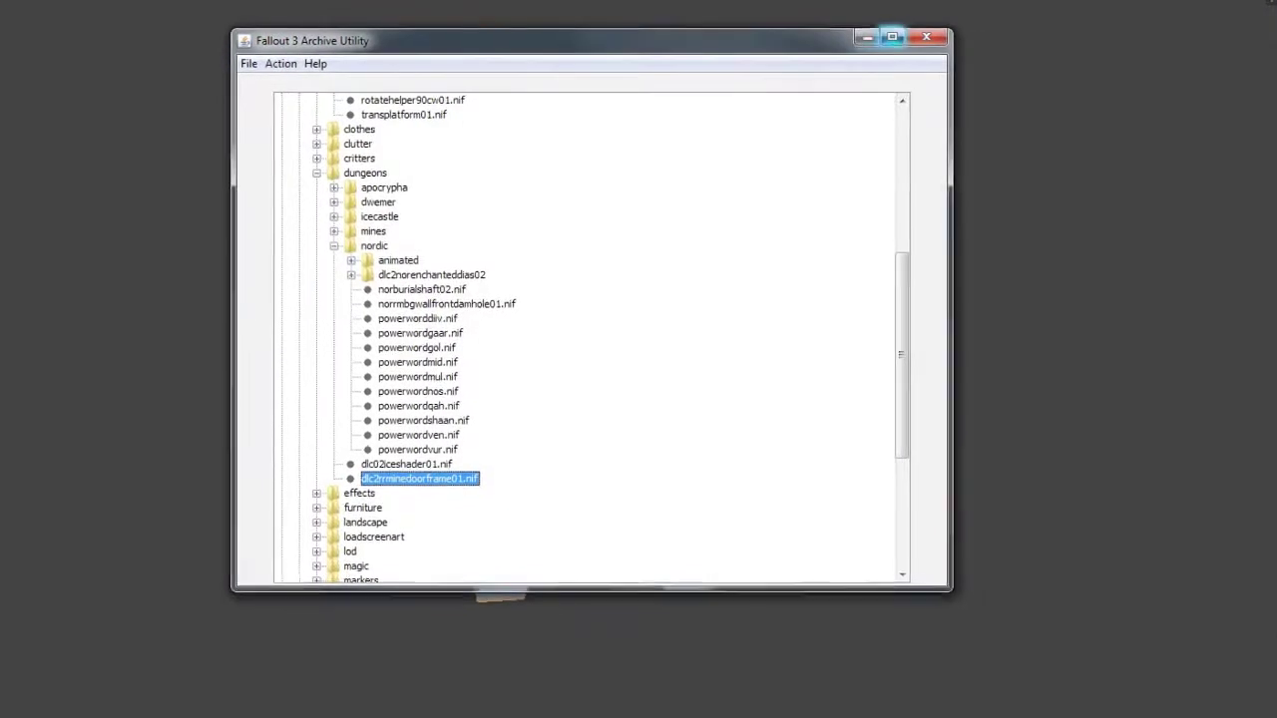
Open the Dragonborn.bsa archive from the Skyrim Legendary Edition Data folder again
{"action": "scroll", "coordinate": [596, 329], "scroll_direction": "up", "scroll_amount": 5}
{"action": "scroll", "coordinate": [589, 339], "scroll_direction": "up", "scroll_amount": 3}
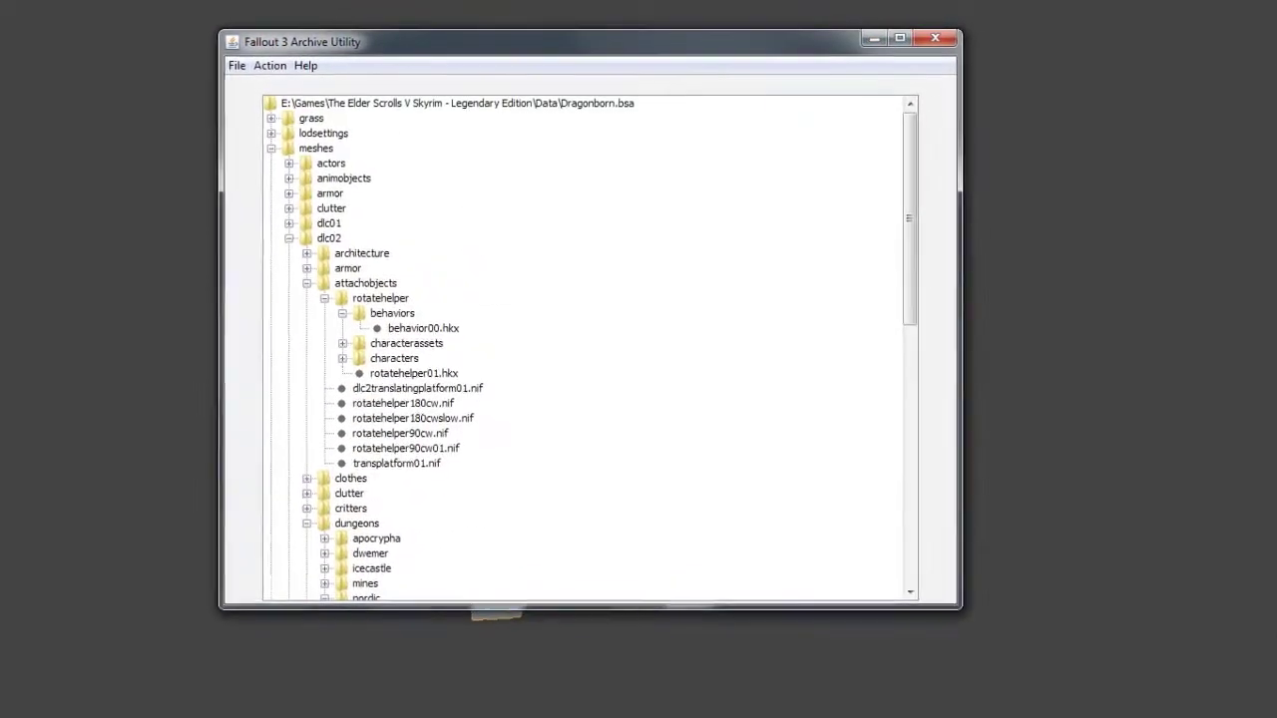
{"action": "left_click", "coordinate": [230, 66]}
{"action": "left_click", "coordinate": [282, 111]}
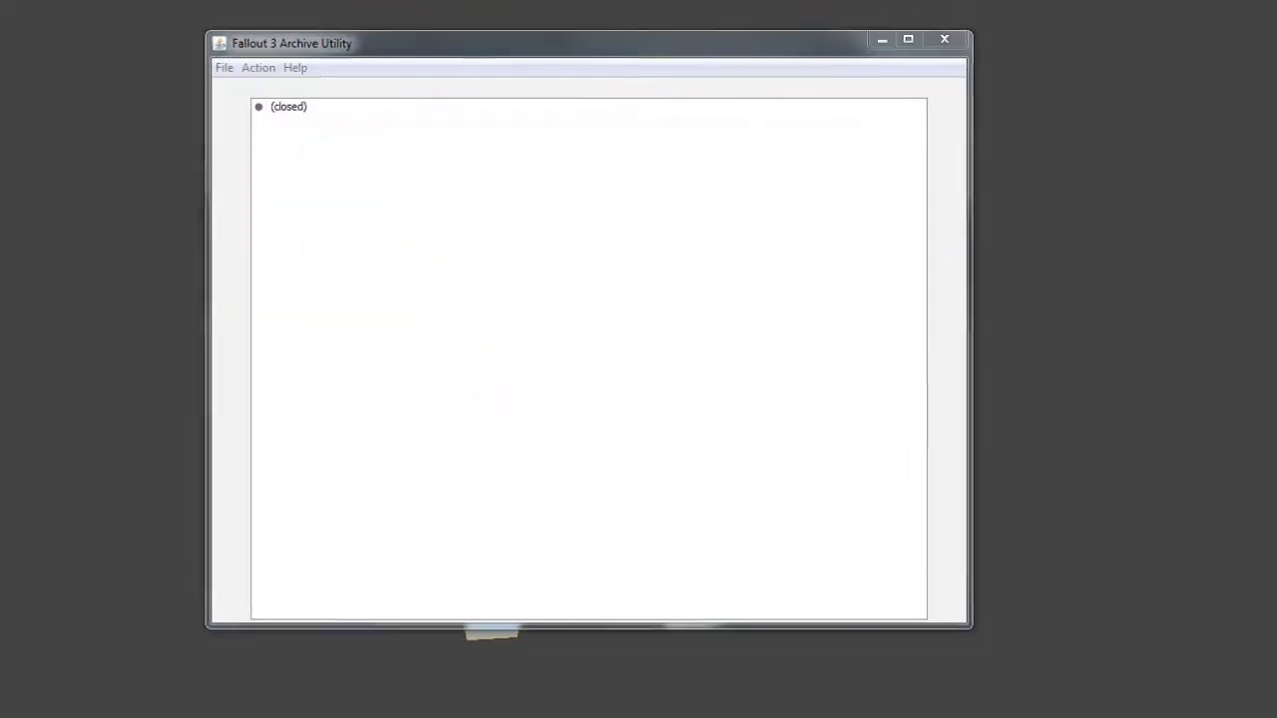
{"action": "left_click_drag", "start_coordinate": [496, 462], "coordinate": [669, 481]}
{"action": "double_click", "coordinate": [462, 313]}
{"action": "key", "text": "Return"}
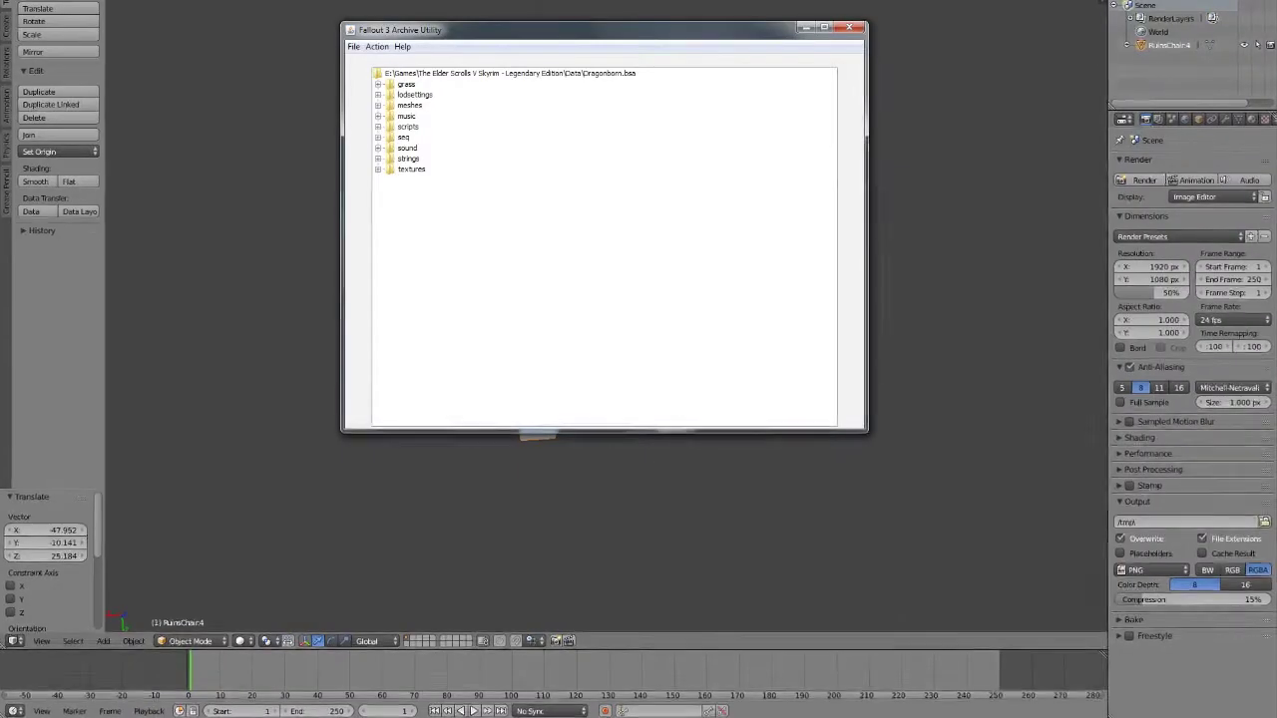
Switch to NifSkope and browse for a file to load in the exoprt\meshes\dungeons\nordic folder
{"action": "left_click", "coordinate": [662, 663]}
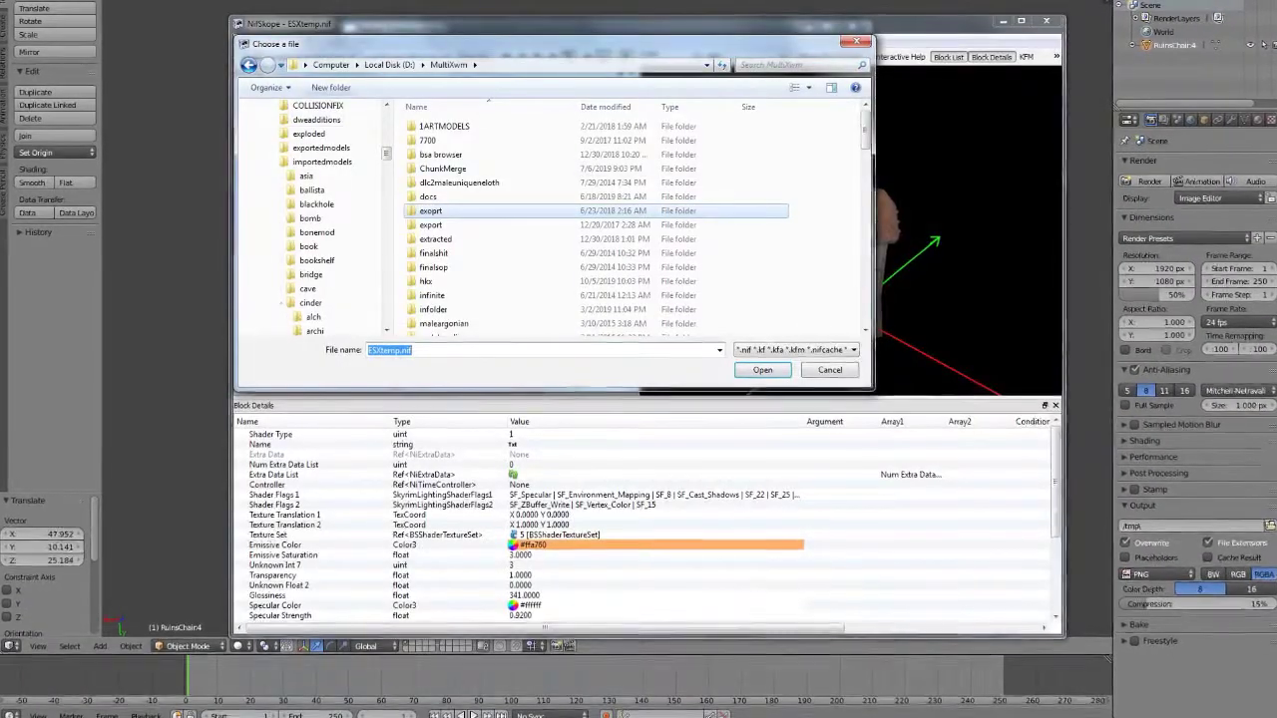
{"action": "double_click", "coordinate": [431, 211]}
{"action": "double_click", "coordinate": [433, 212]}
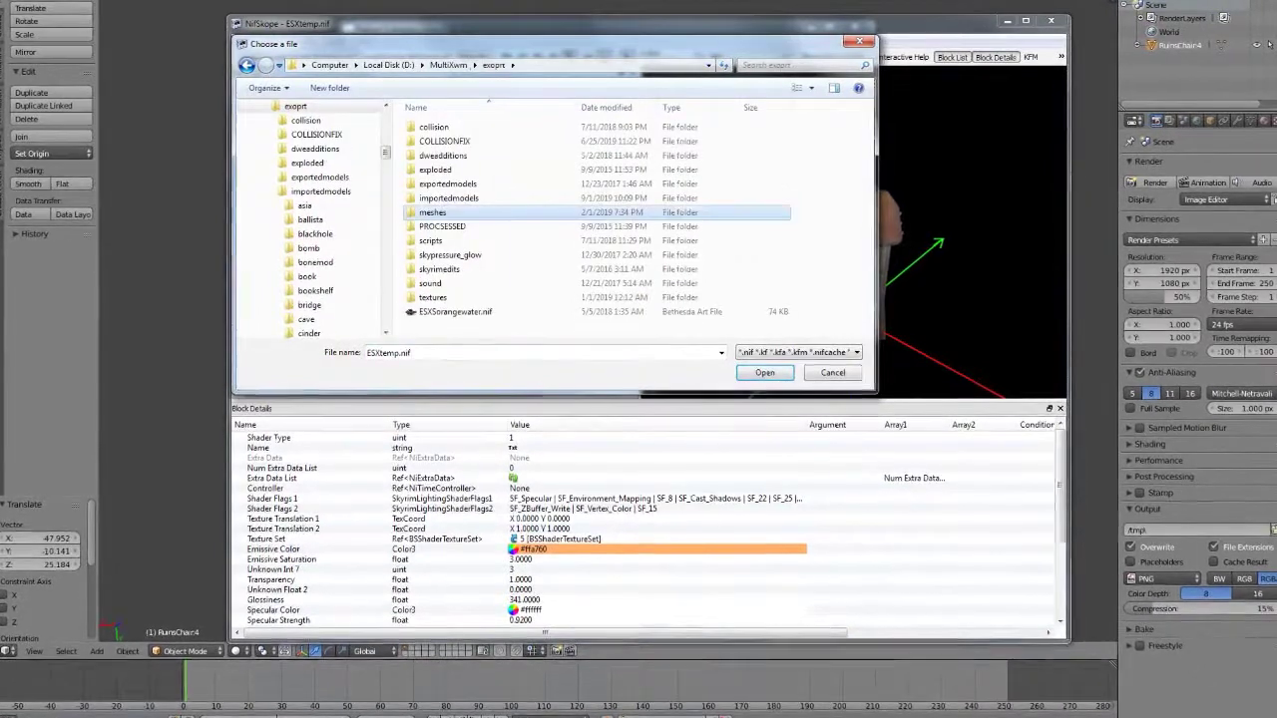
{"action": "left_click", "coordinate": [433, 198]}
{"action": "double_click", "coordinate": [436, 241]}
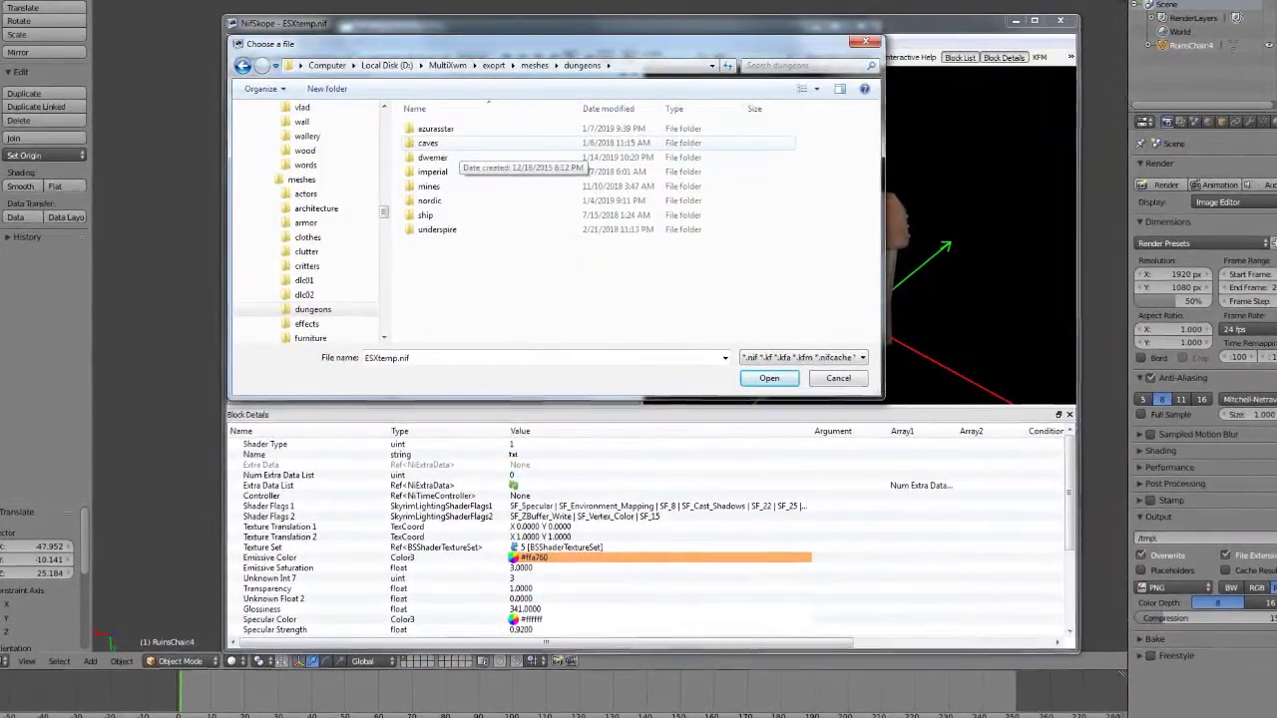
{"action": "left_click", "coordinate": [428, 199]}
{"action": "double_click", "coordinate": [429, 200]}
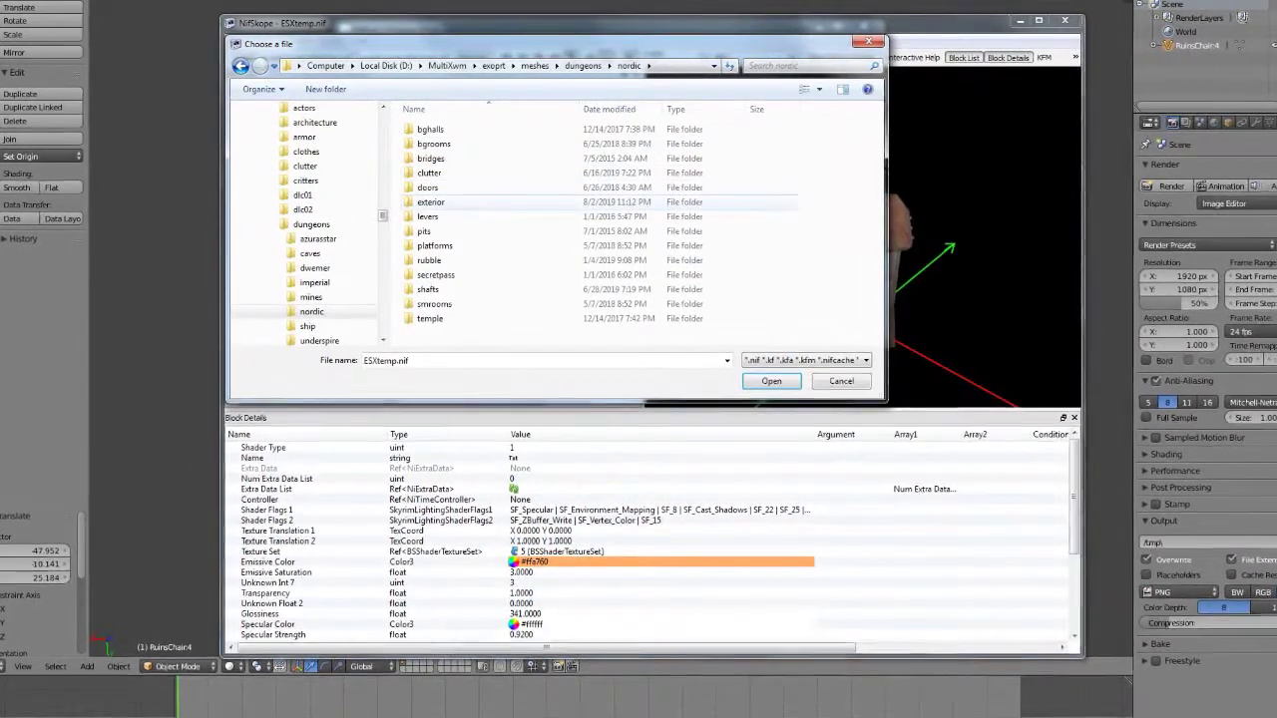
Look through the doors, pits and rubble folders inside nordic for a mesh to load
{"action": "left_click", "coordinate": [429, 186]}
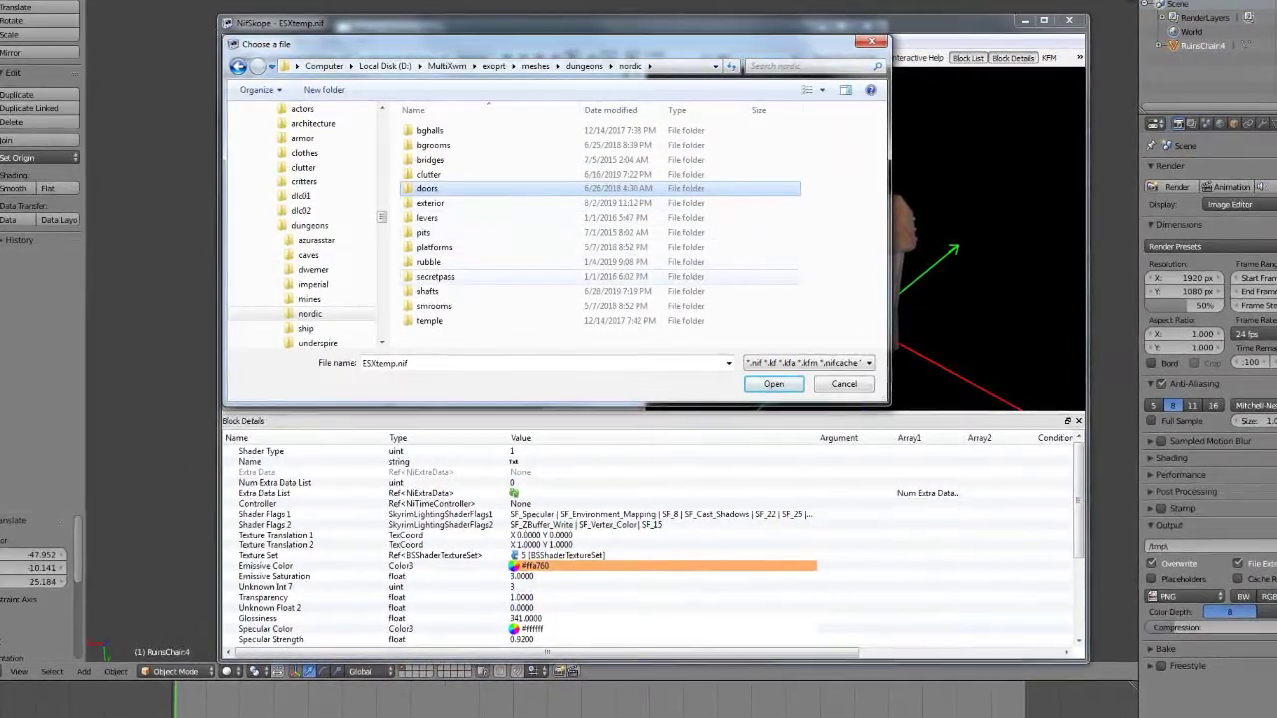
{"action": "left_click", "coordinate": [630, 65]}
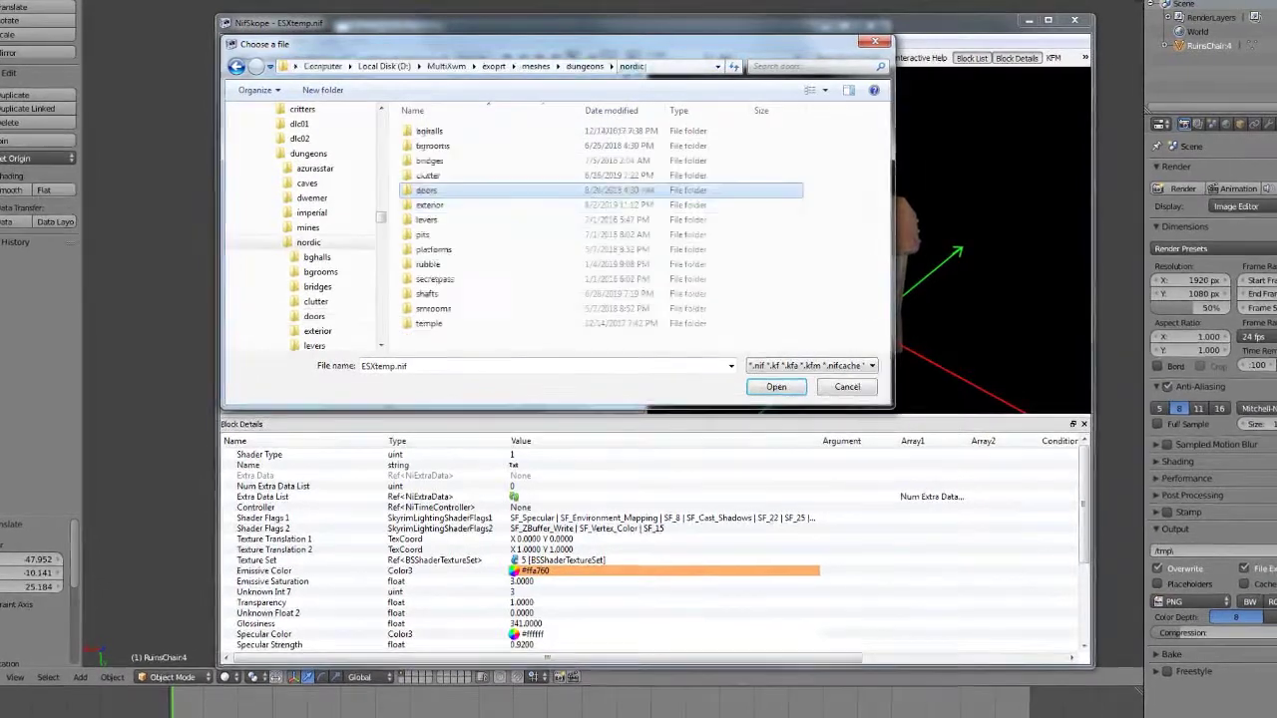
{"action": "left_click", "coordinate": [438, 219]}
{"action": "double_click", "coordinate": [422, 235]}
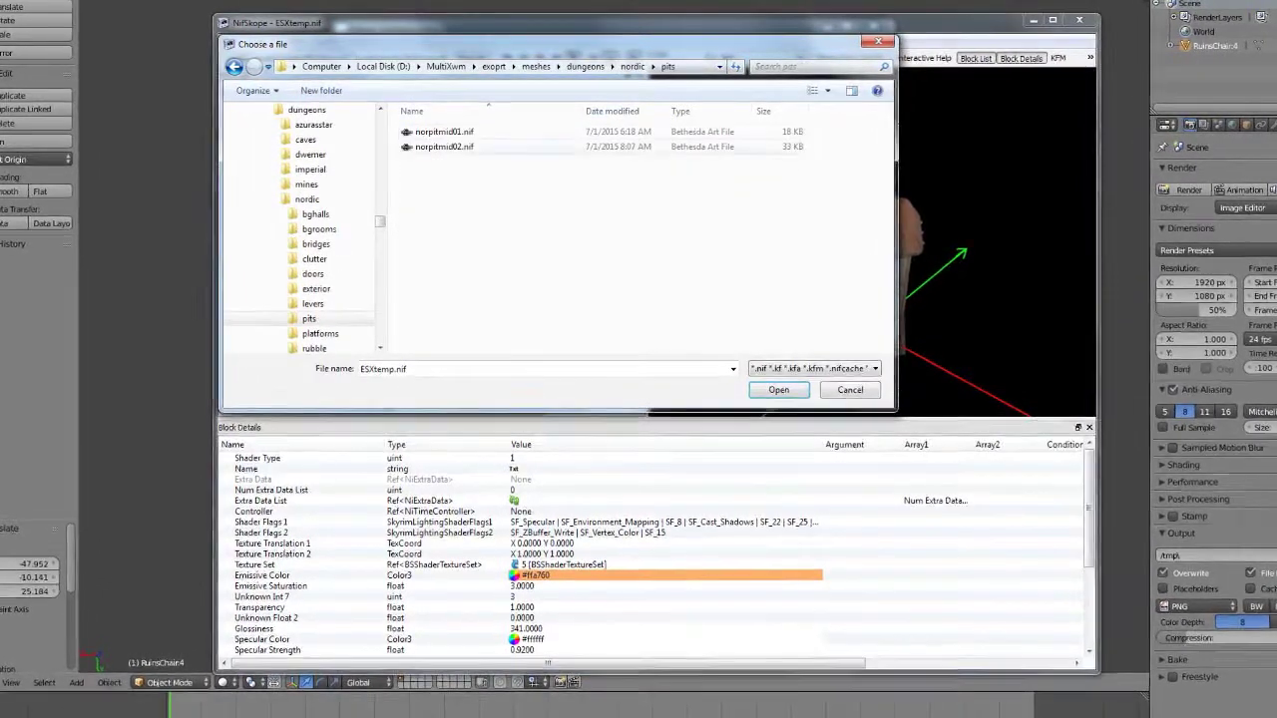
{"action": "left_click", "coordinate": [632, 67]}
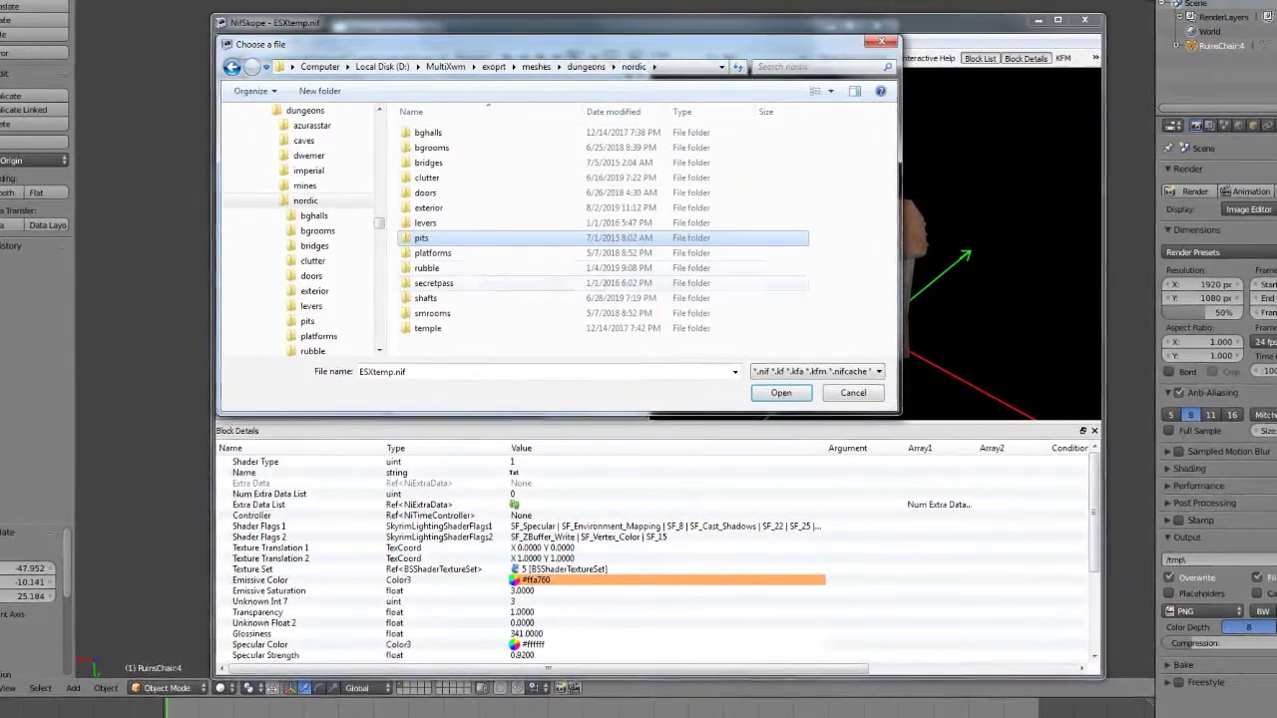
{"action": "double_click", "coordinate": [429, 266]}
{"action": "scroll", "coordinate": [498, 239], "scroll_direction": "down", "scroll_amount": 10}
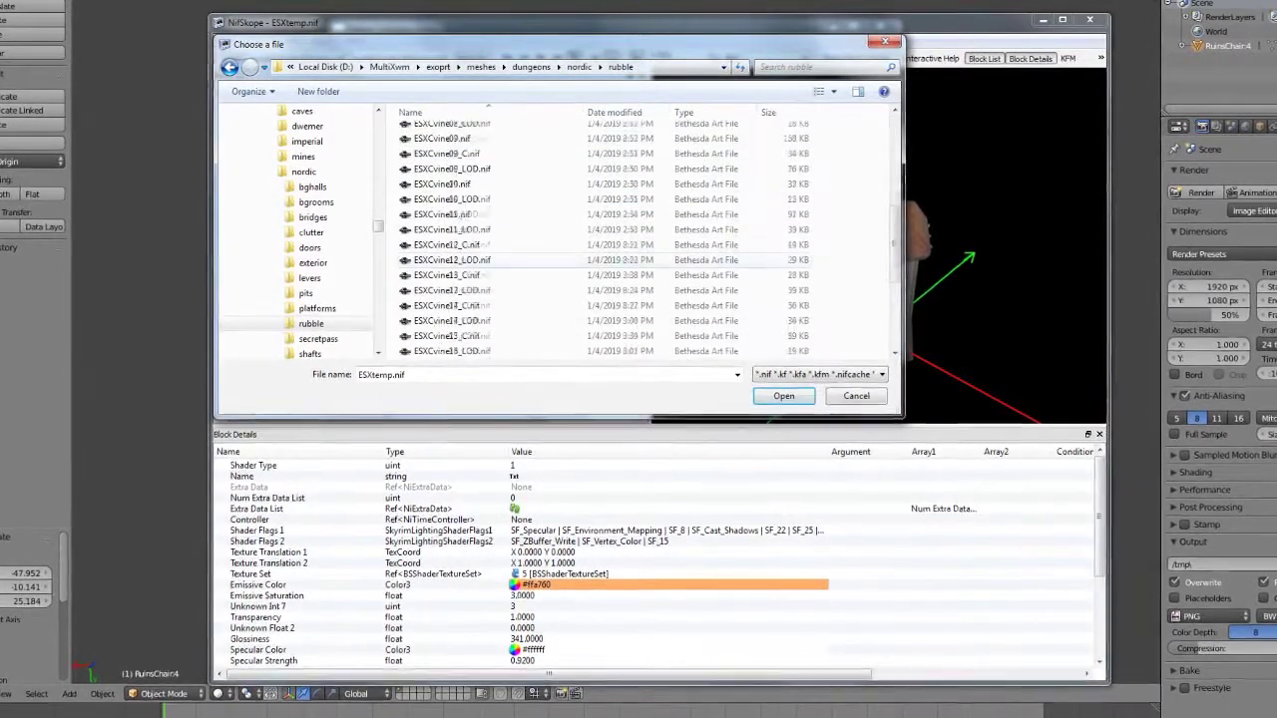
{"action": "left_click", "coordinate": [580, 67]}
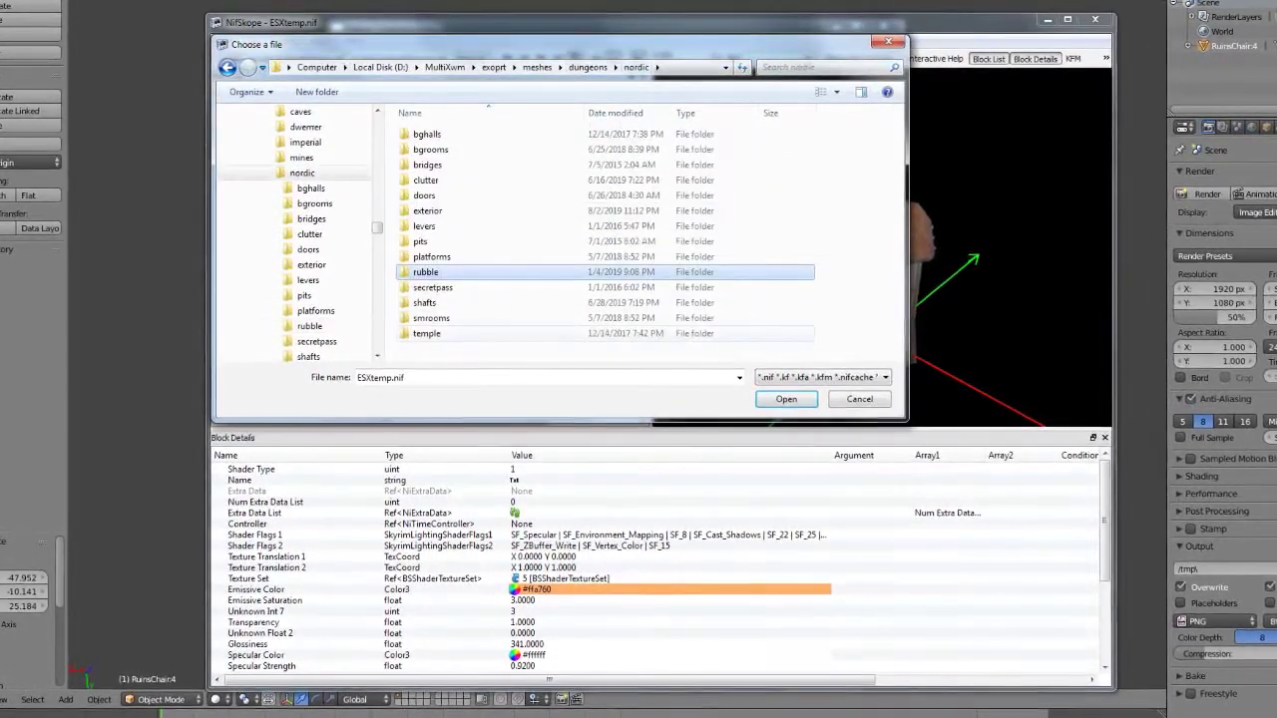
Load nortmphallbg1ways01.nif from the nordic\temple\bghalls folder and select its floor shape in the 3D view
{"action": "double_click", "coordinate": [425, 333]}
{"action": "double_click", "coordinate": [427, 134]}
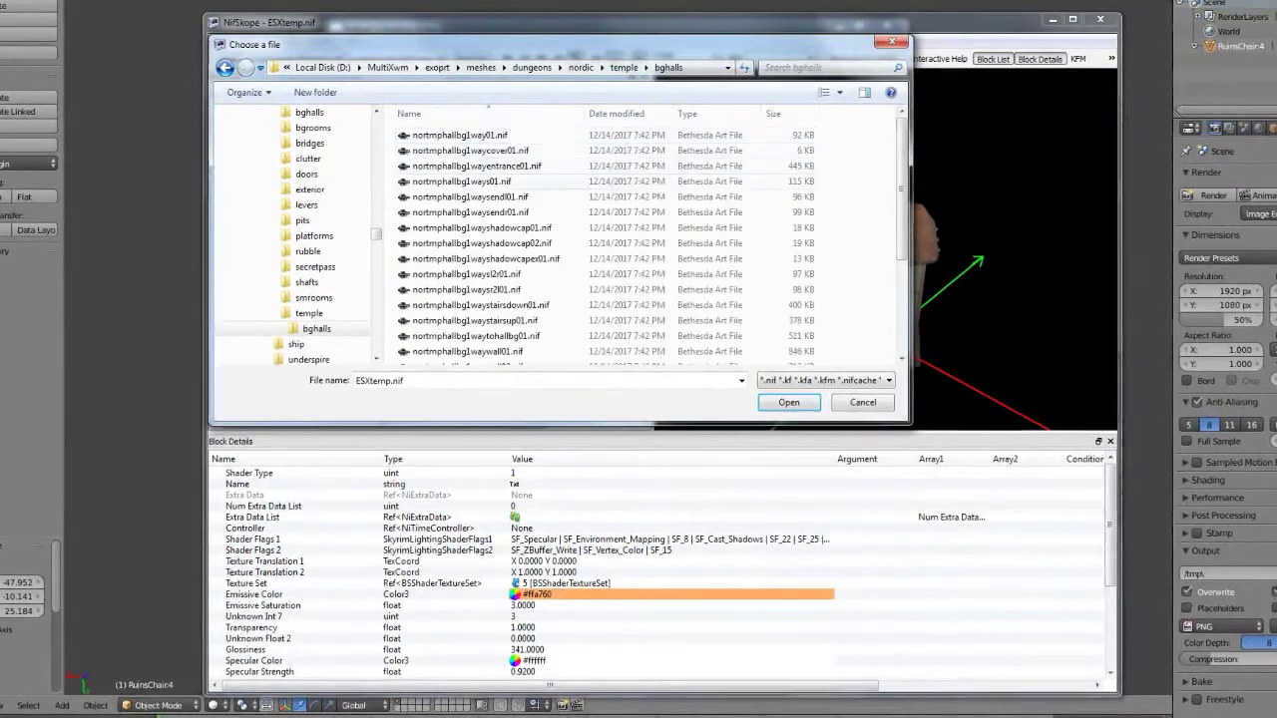
{"action": "left_click", "coordinate": [462, 180]}
{"action": "left_click_drag", "start_coordinate": [858, 220], "coordinate": [860, 272]}
{"action": "left_click", "coordinate": [868, 269]}
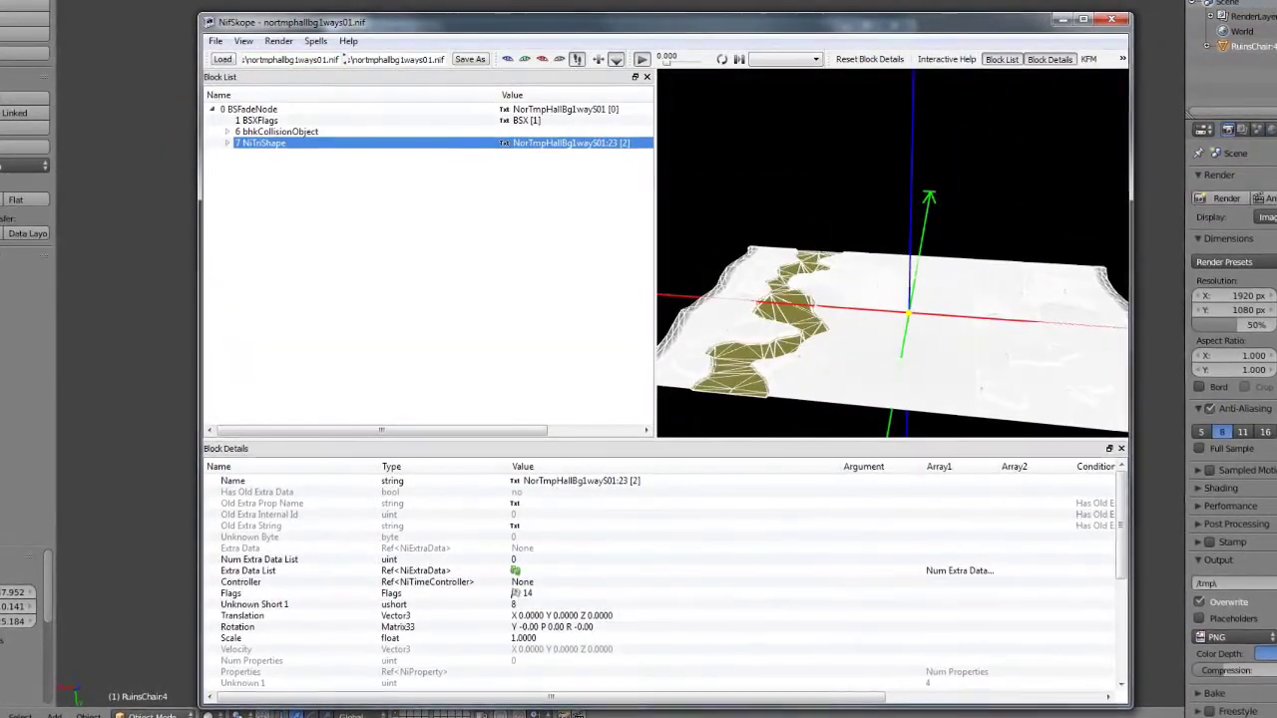
Expand the NiTriShape branch and inspect its BSLightingShaderProperty block
{"action": "right_click", "coordinate": [261, 143]}
{"action": "left_click", "coordinate": [225, 144]}
{"action": "left_click", "coordinate": [240, 166]}
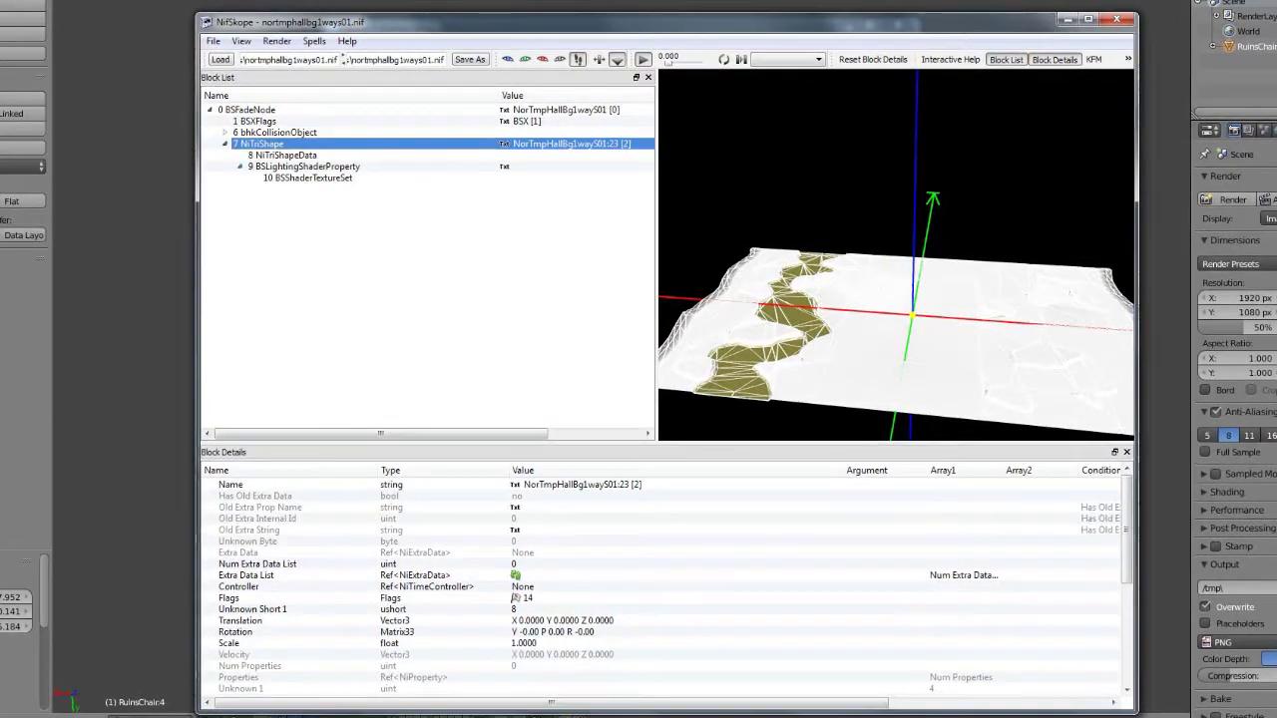
{"action": "left_click", "coordinate": [299, 166]}
{"action": "right_click", "coordinate": [337, 166]}
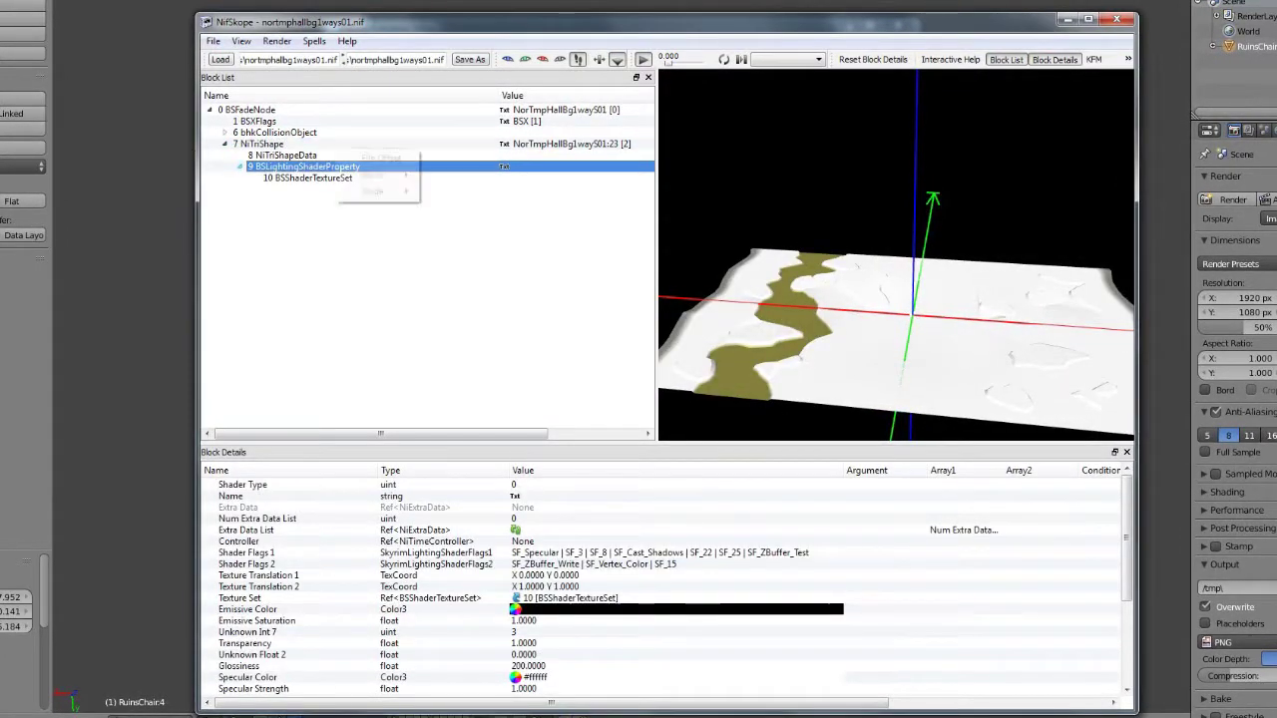
{"action": "mouse_move", "coordinate": [381, 174]}
{"action": "left_click", "coordinate": [459, 243]}
{"action": "right_click", "coordinate": [340, 248]}
{"action": "left_click", "coordinate": [301, 219]}
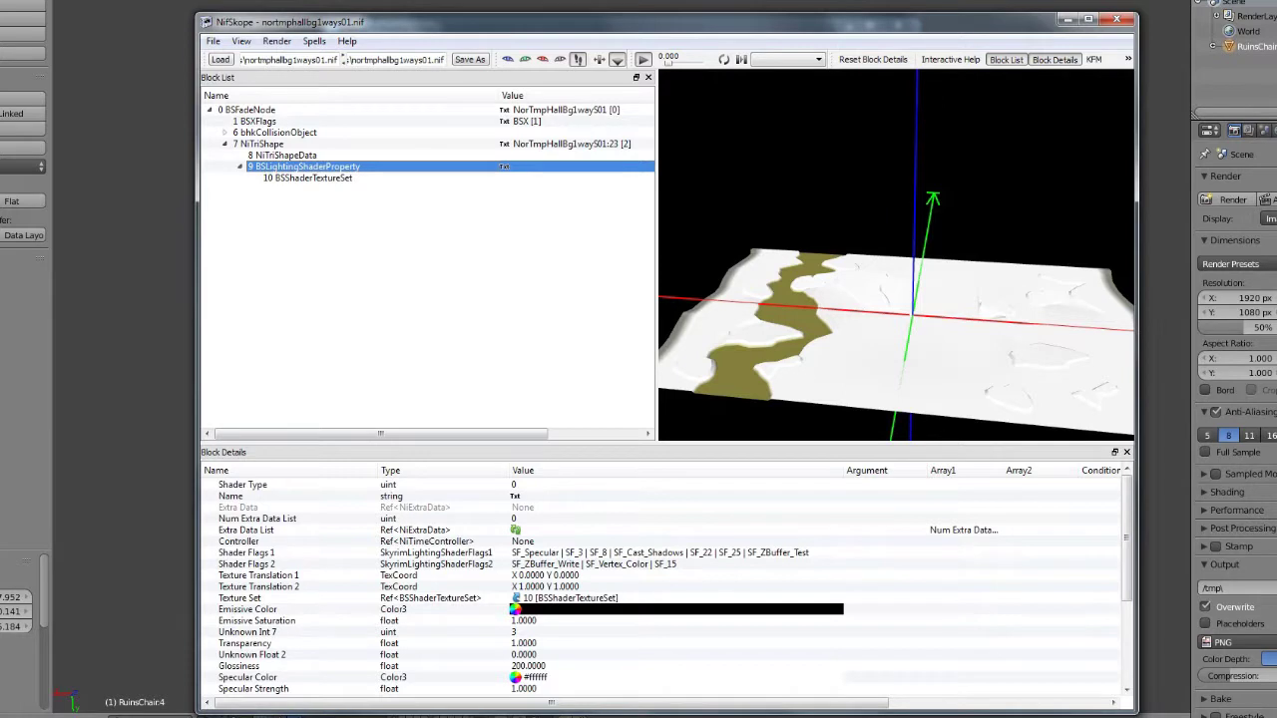
Remove the bhkCollisionObject branch from the BSFadeNode
{"action": "left_click", "coordinate": [262, 144]}
{"action": "right_click", "coordinate": [280, 239]}
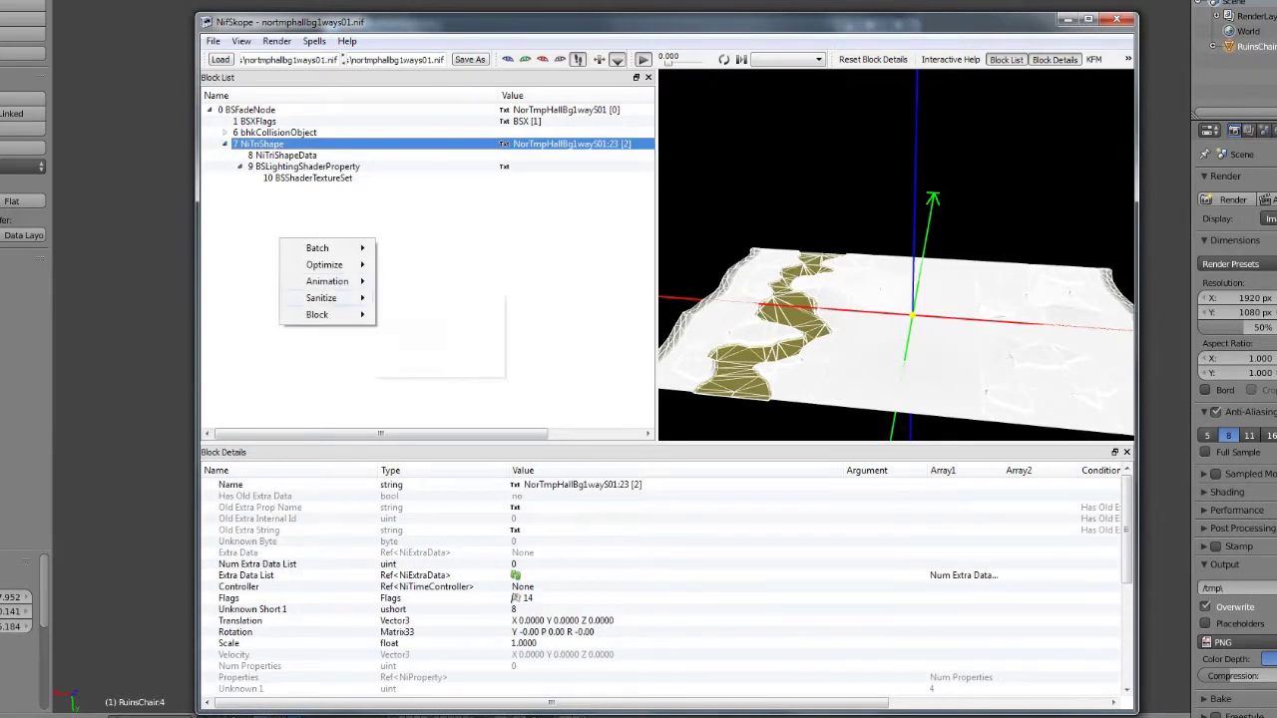
{"action": "key", "text": "Escape"}
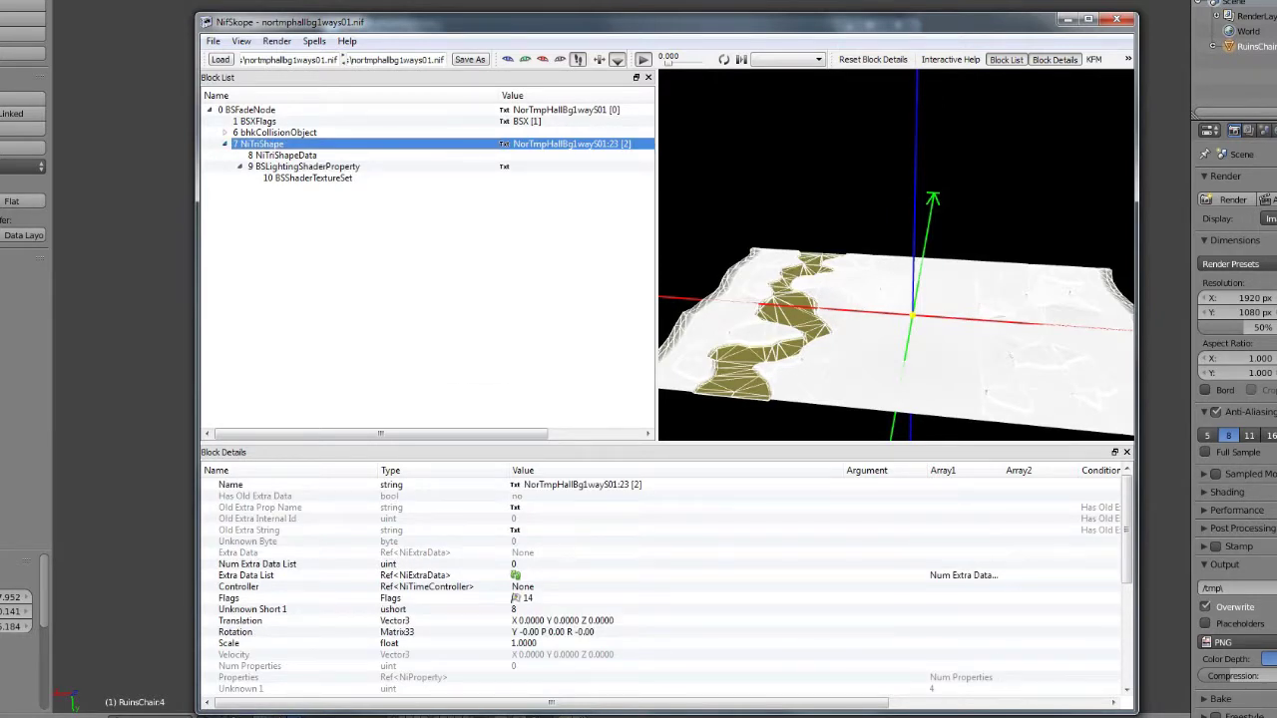
{"action": "left_click", "coordinate": [278, 133]}
{"action": "key", "text": "ctrl+Delete"}
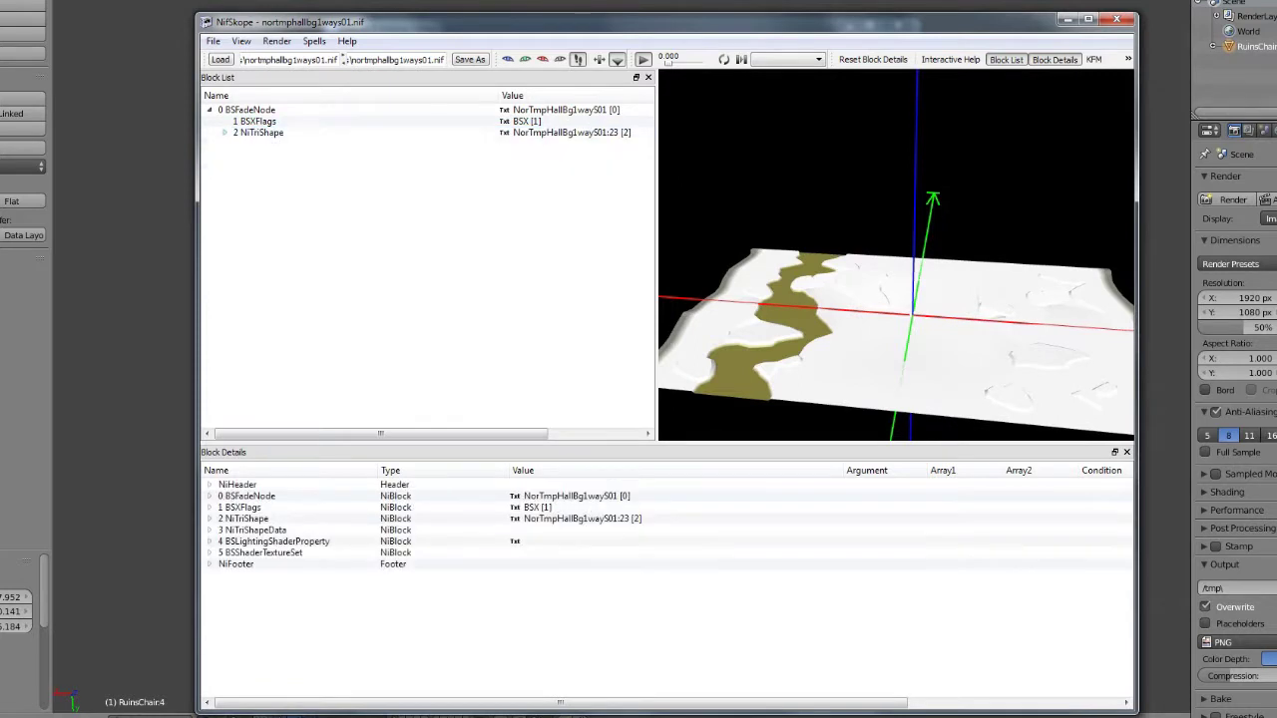
Expand the NiTriShape block and examine the entries of its Properties array in the block details
{"action": "left_click", "coordinate": [259, 122]}
{"action": "double_click", "coordinate": [261, 133]}
{"action": "left_click", "coordinate": [239, 156]}
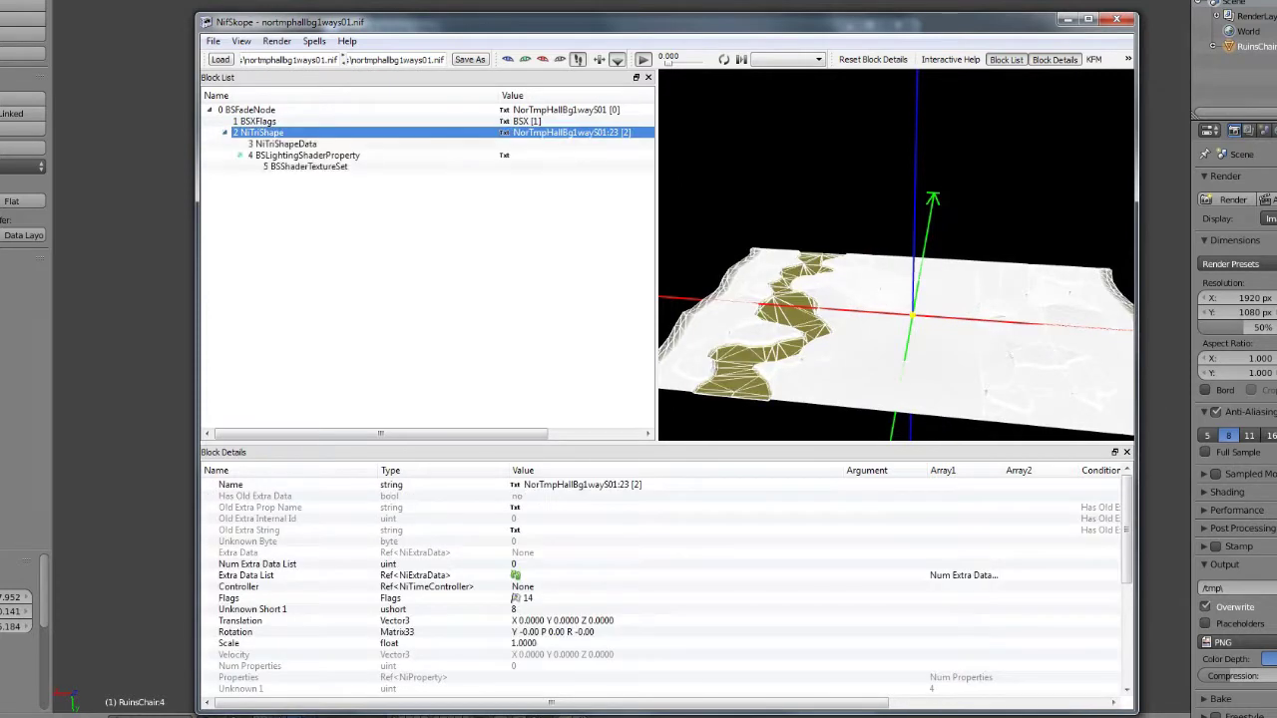
{"action": "scroll", "coordinate": [663, 589], "scroll_direction": "down", "scroll_amount": 6}
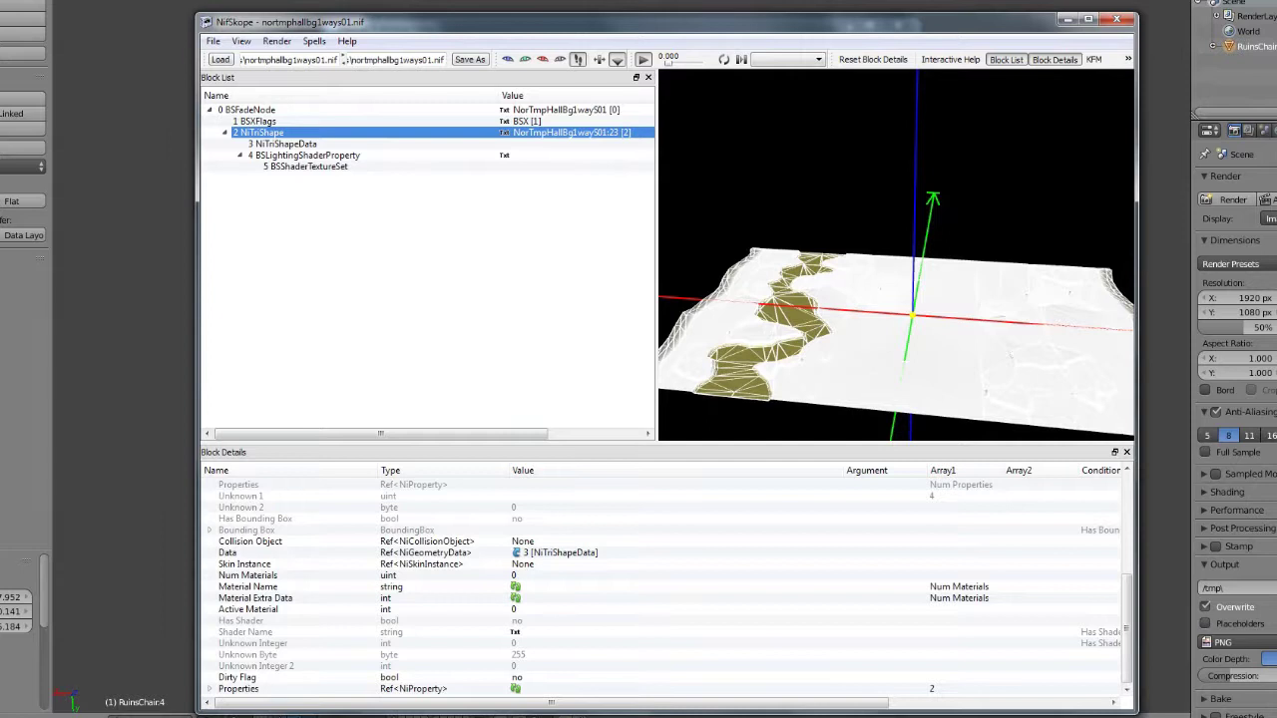
{"action": "left_click", "coordinate": [209, 689]}
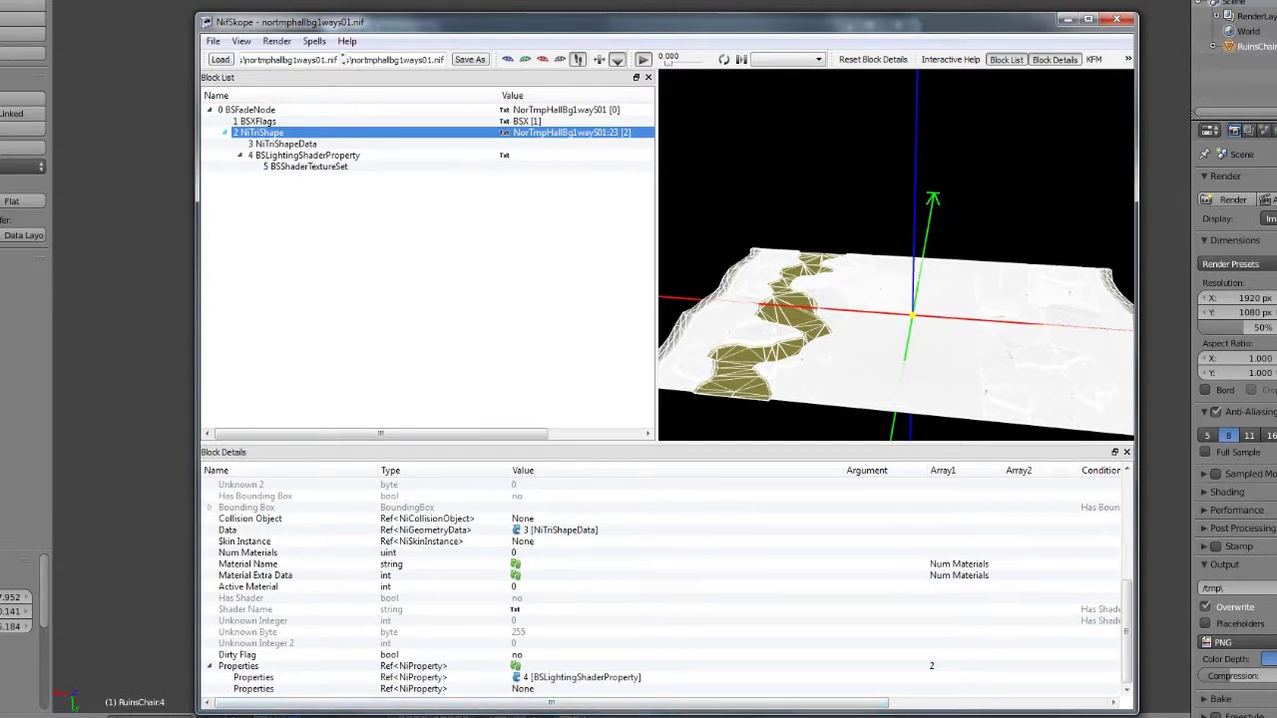
{"action": "left_click", "coordinate": [239, 666]}
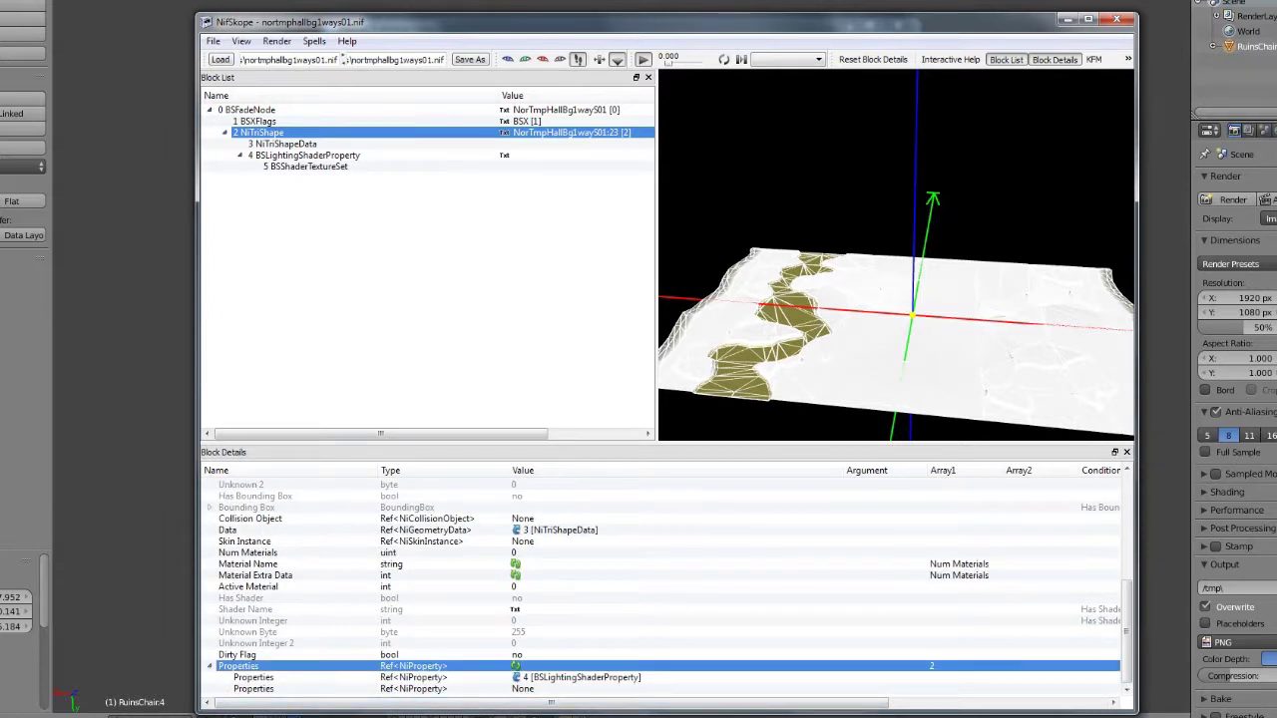
Clear the NiTriShape's reference to the BSLightingShaderProperty and remove the NiTriShape branch
{"action": "double_click", "coordinate": [559, 677]}
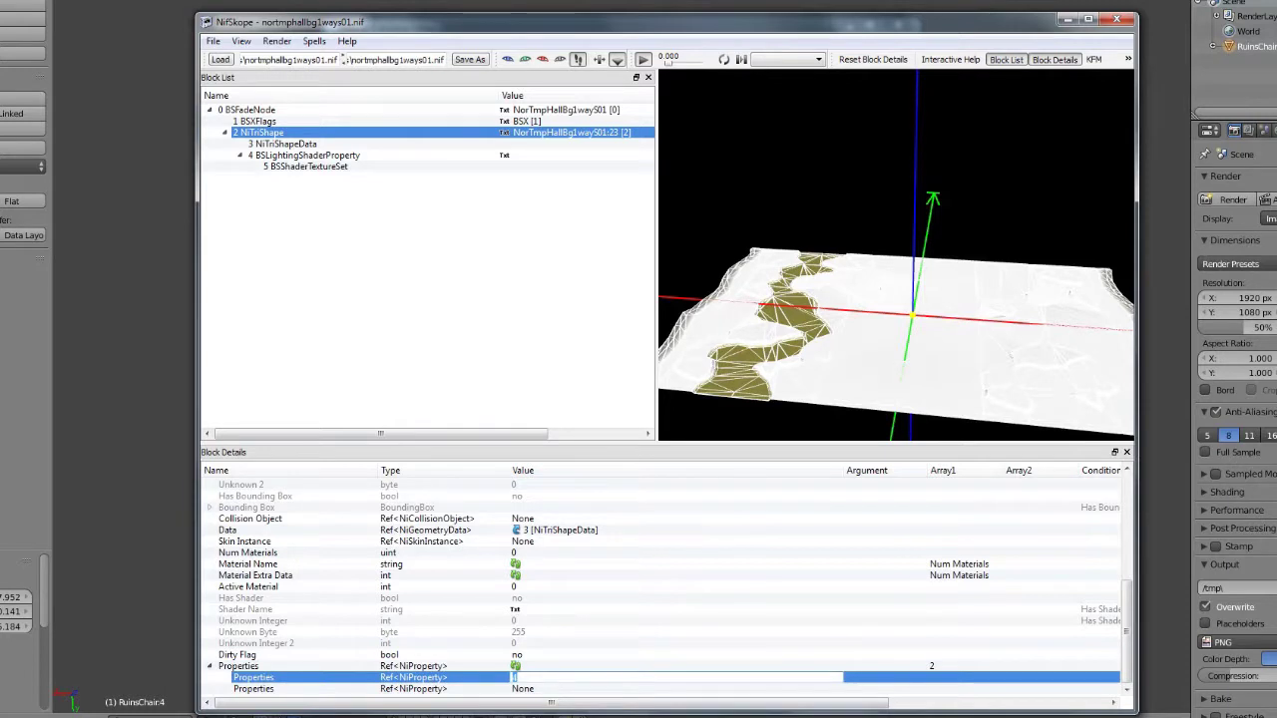
{"action": "key", "text": "Return"}
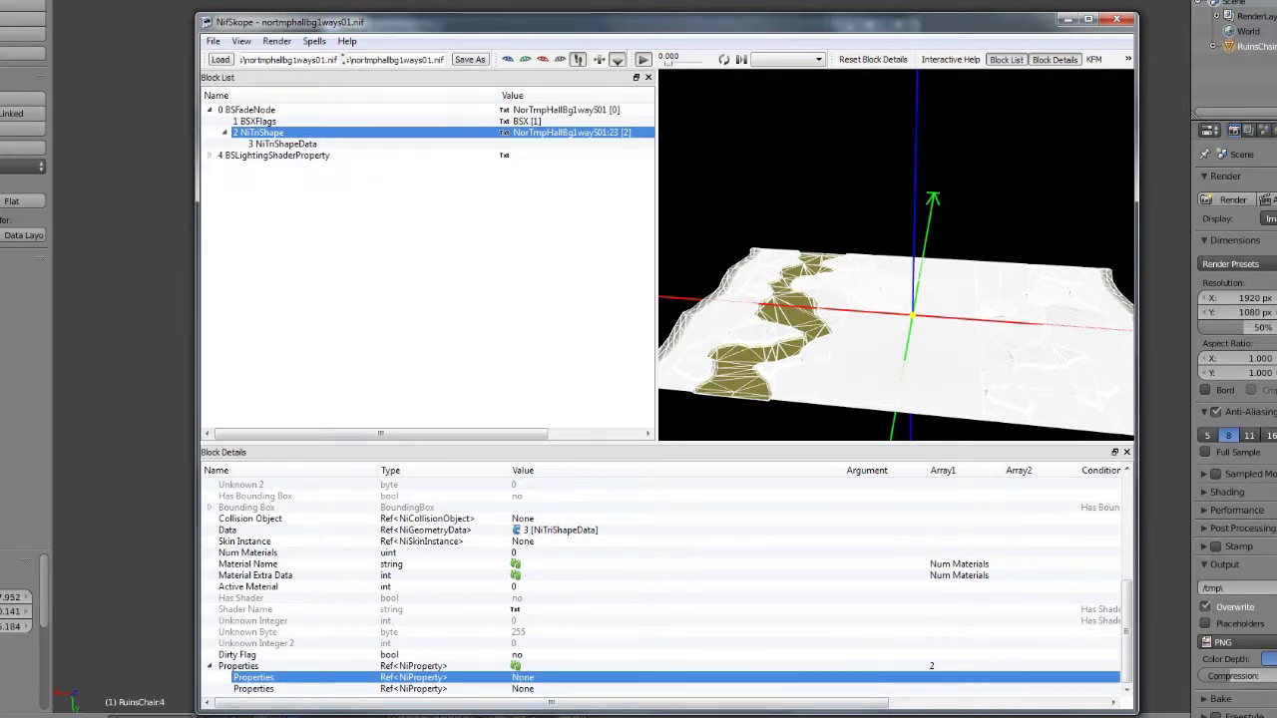
{"action": "left_click", "coordinate": [258, 121]}
{"action": "left_click", "coordinate": [261, 133]}
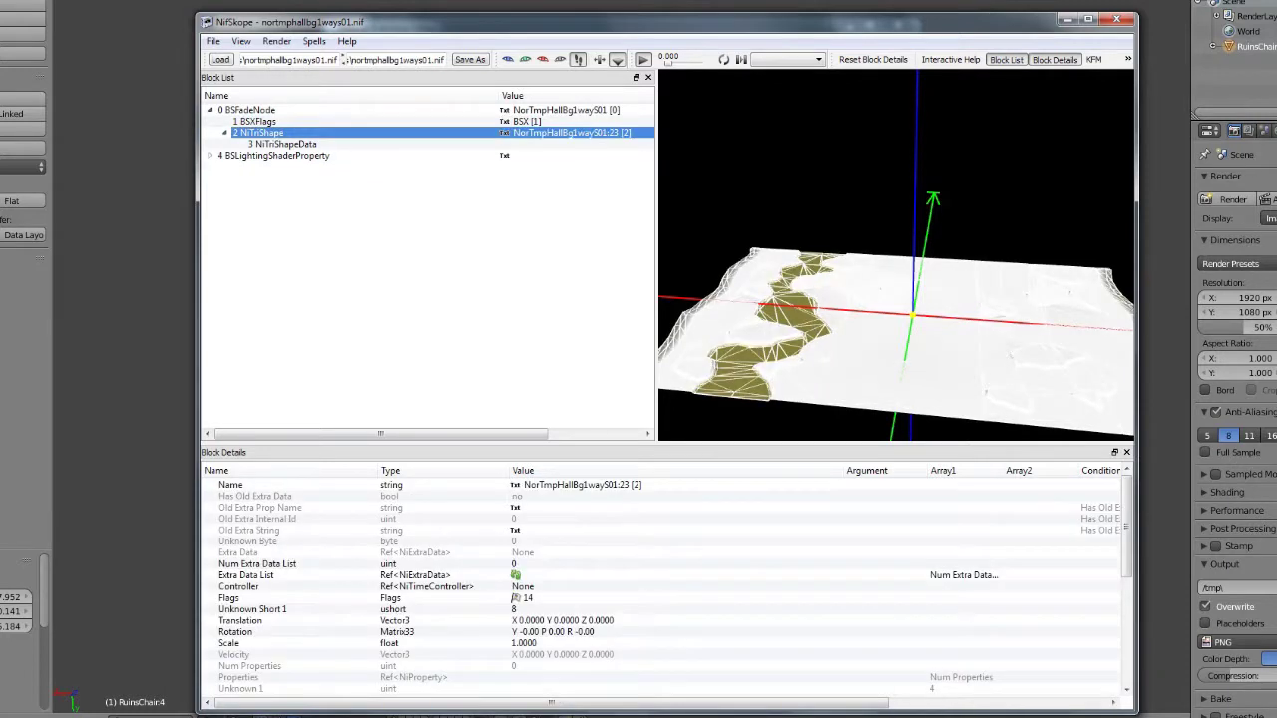
{"action": "key", "text": "ctrl+Delete"}
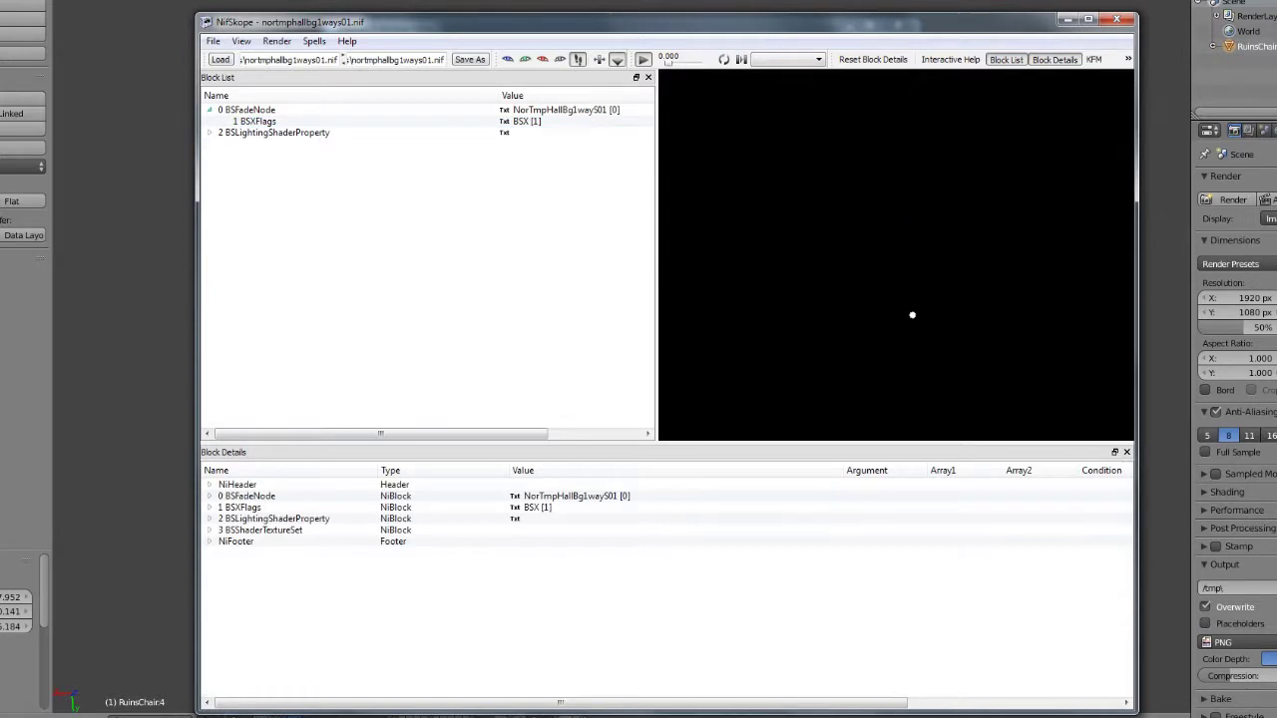
Inspect the remaining BSFadeNode, BSLightingShaderProperty and BSShaderTextureSet blocks
{"action": "left_click", "coordinate": [250, 110]}
{"action": "left_click", "coordinate": [212, 41]}
{"action": "left_click", "coordinate": [242, 41]}
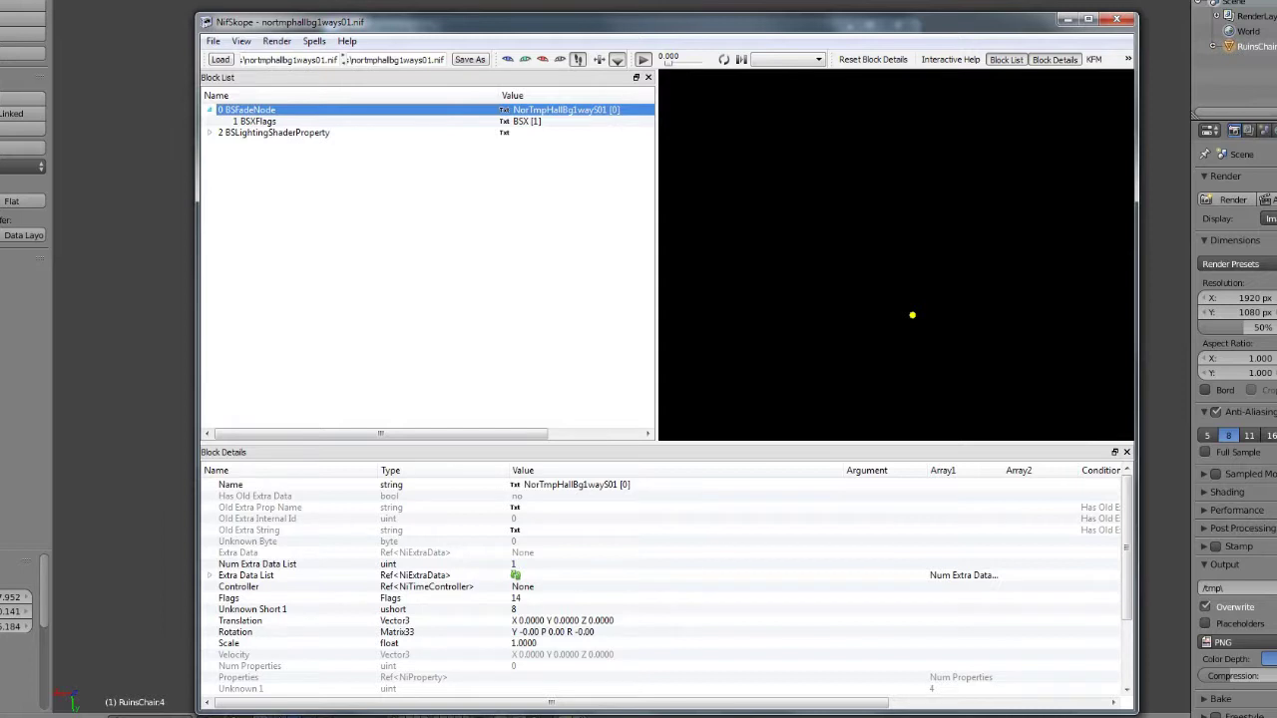
{"action": "left_click", "coordinate": [258, 121]}
{"action": "left_click", "coordinate": [210, 132]}
{"action": "left_click", "coordinate": [274, 132]}
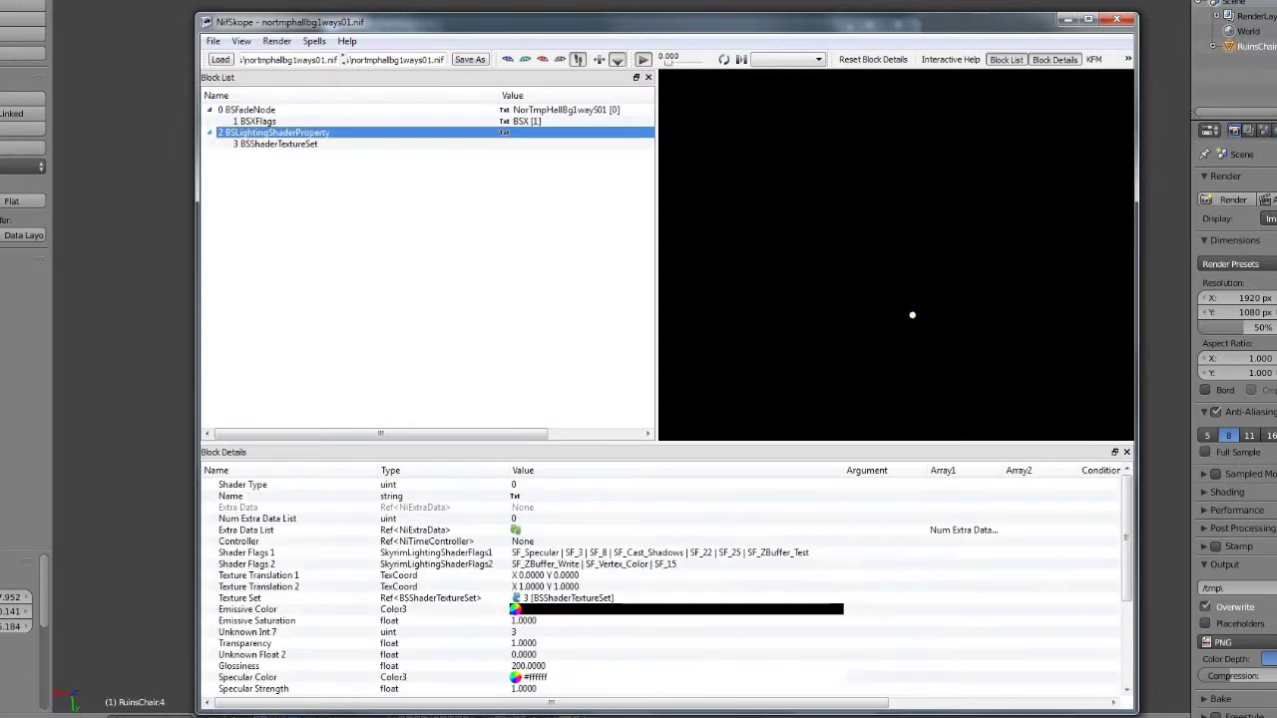
{"action": "left_click", "coordinate": [279, 143]}
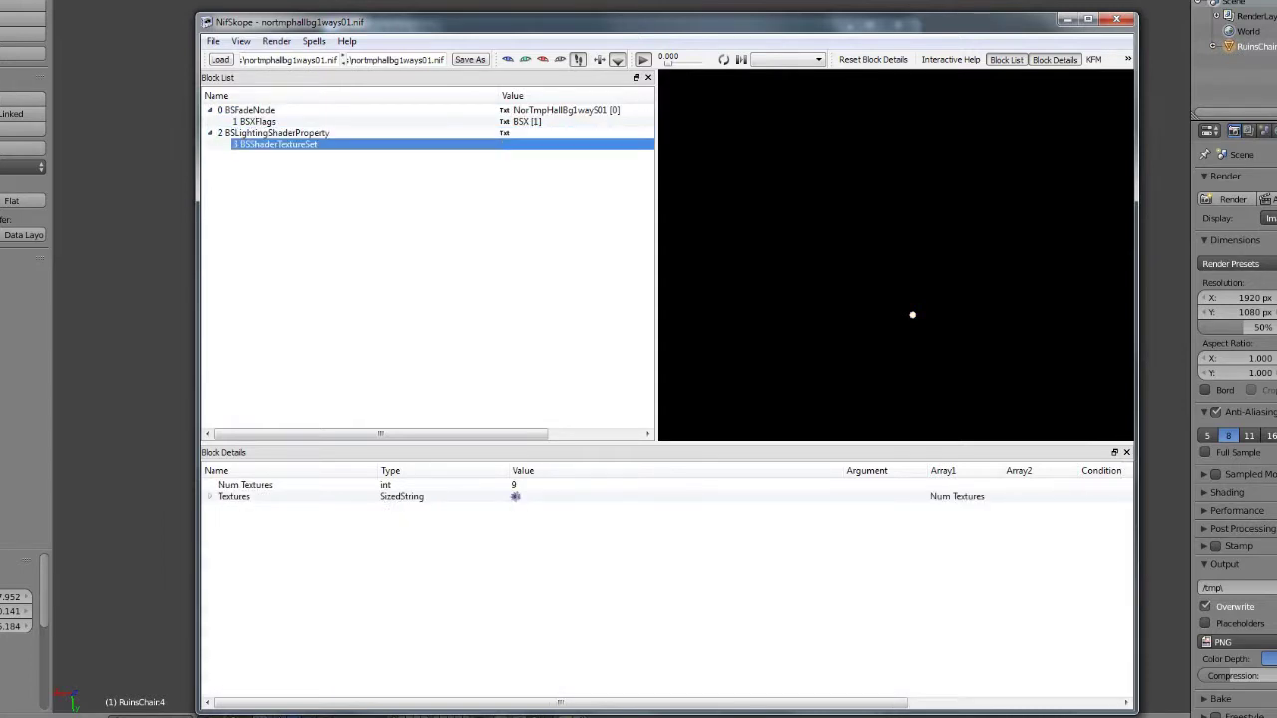
Import chair.obj from the importedmodels\cinder folder into the NIF
{"action": "left_click", "coordinate": [249, 110]}
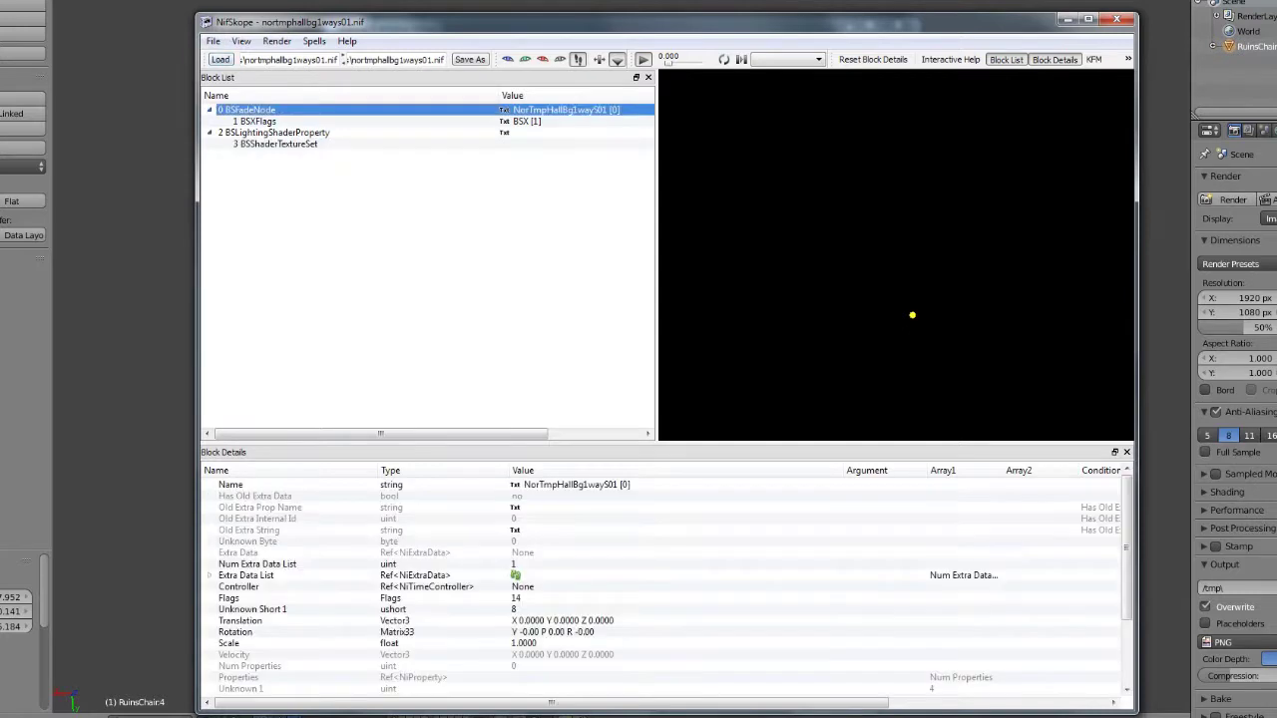
{"action": "left_click", "coordinate": [213, 41]}
{"action": "mouse_move", "coordinate": [242, 100]}
{"action": "left_click", "coordinate": [419, 118]}
{"action": "left_click", "coordinate": [622, 386]}
{"action": "scroll", "coordinate": [602, 334], "scroll_direction": "down", "scroll_amount": 4}
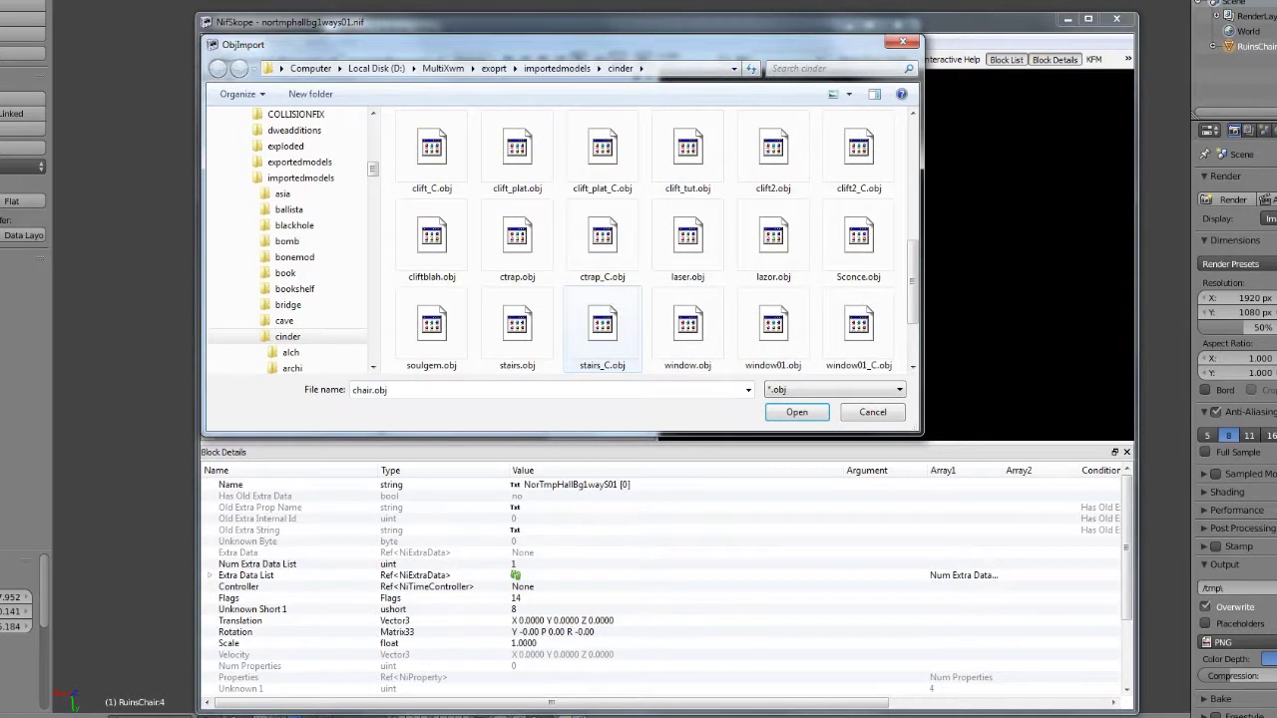
{"action": "scroll", "coordinate": [603, 330], "scroll_direction": "up", "scroll_amount": 4}
{"action": "scroll", "coordinate": [603, 330], "scroll_direction": "down", "scroll_amount": 4}
{"action": "scroll", "coordinate": [602, 329], "scroll_direction": "up", "scroll_amount": 4}
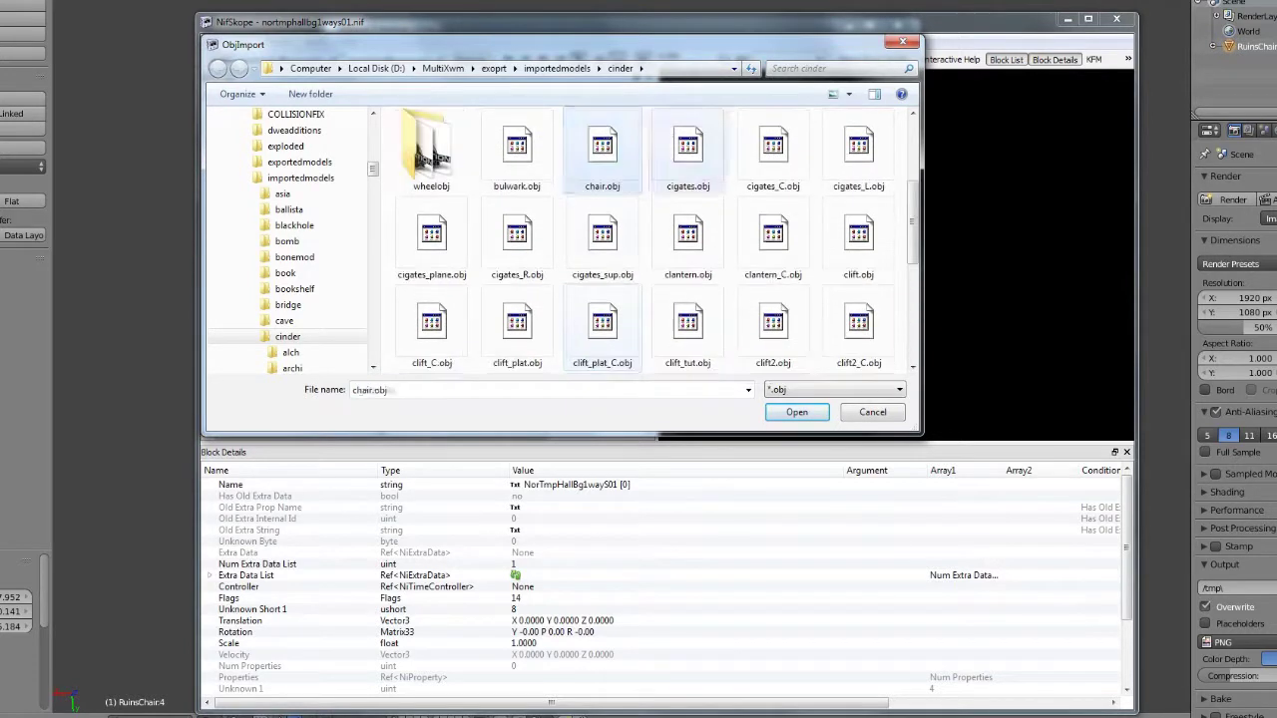
{"action": "double_click", "coordinate": [603, 145]}
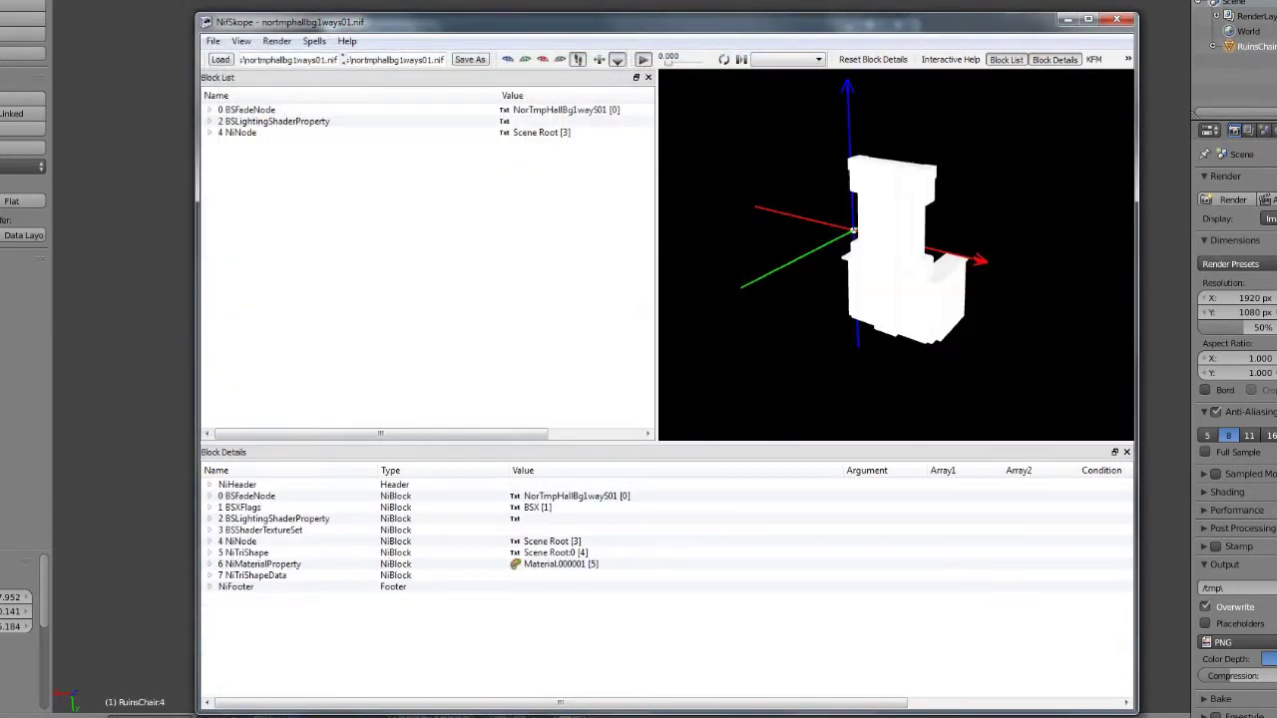
Remove the NiMaterialProperty block from the imported chair's NiTriShape and check the chair mesh from its front
{"action": "left_click", "coordinate": [293, 167]}
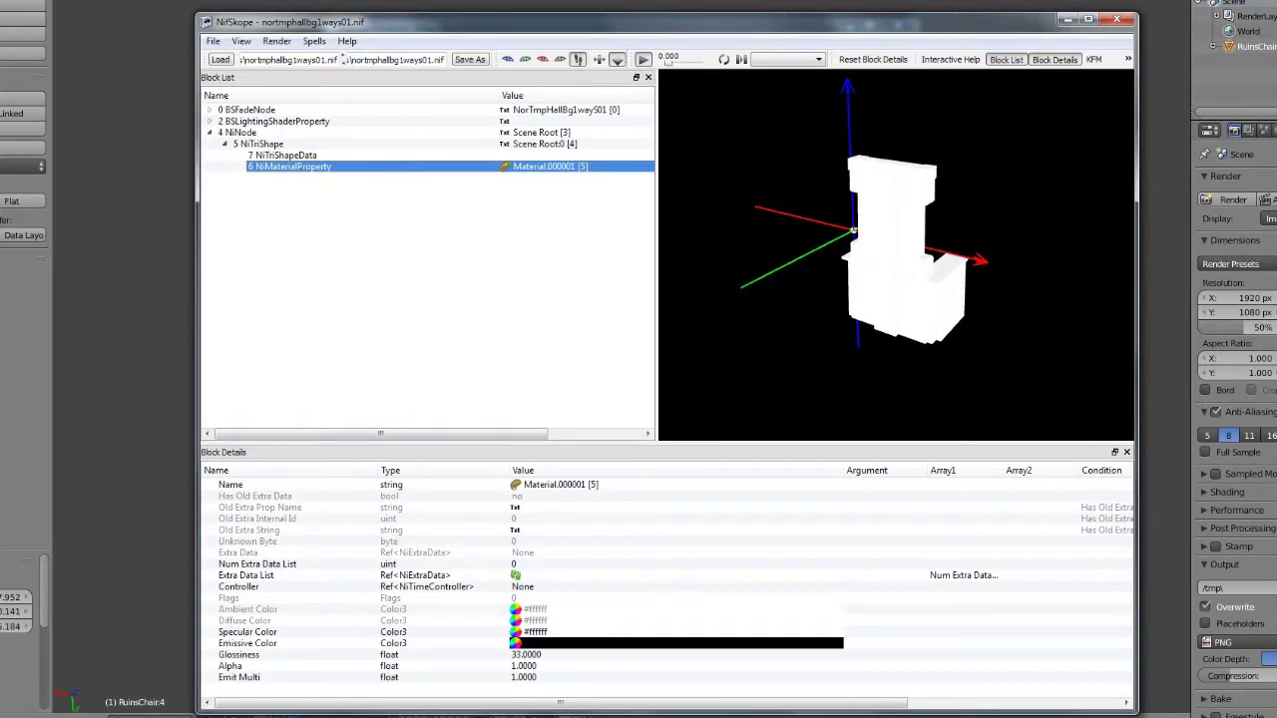
{"action": "key", "text": "ctrl+Delete"}
{"action": "left_click_drag", "start_coordinate": [908, 250], "coordinate": [877, 249]}
{"action": "scroll", "coordinate": [896, 254], "scroll_direction": "up", "scroll_amount": 2}
{"action": "middle_click_drag", "start_coordinate": [878, 249], "coordinate": [918, 311]}
{"action": "left_click_drag", "start_coordinate": [918, 312], "coordinate": [878, 265]}
{"action": "middle_click_drag", "start_coordinate": [878, 266], "coordinate": [925, 337]}
{"action": "left_click", "coordinate": [261, 144]}
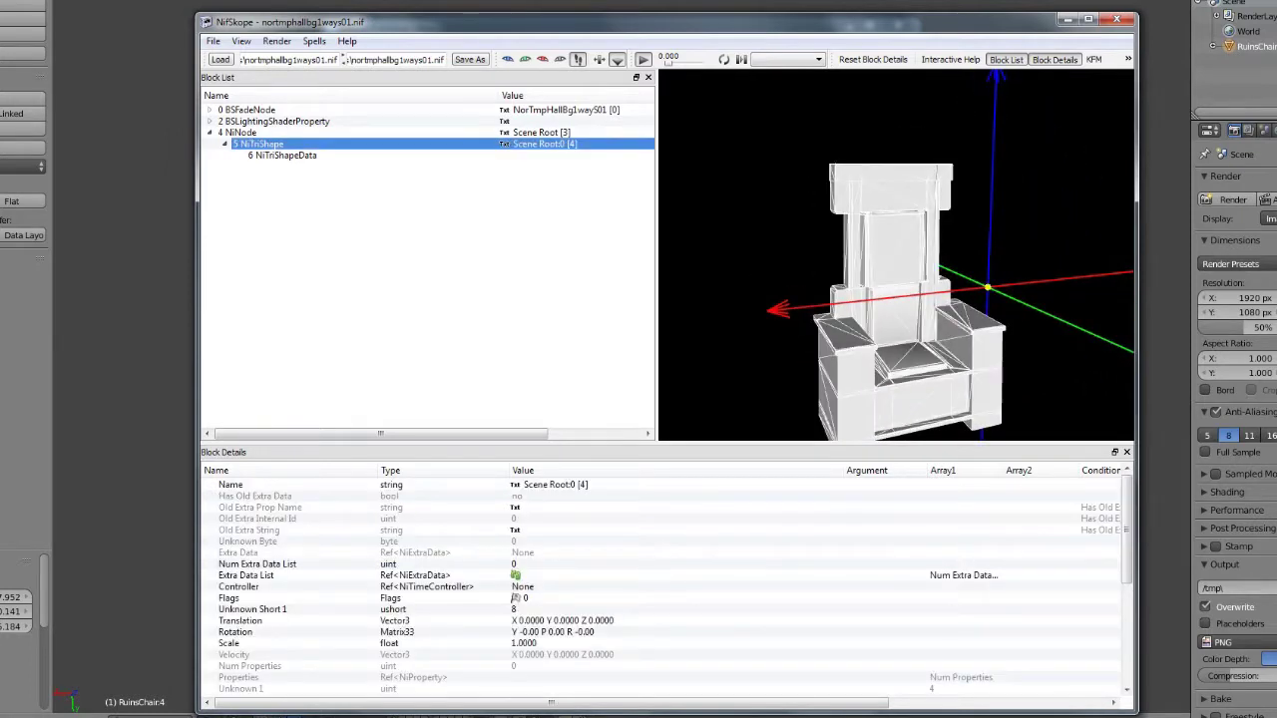
Link the chair's NiTriShape to the BSFadeNode by setting the node's Children entry to 5
{"action": "left_click", "coordinate": [210, 122]}
{"action": "left_click", "coordinate": [250, 110]}
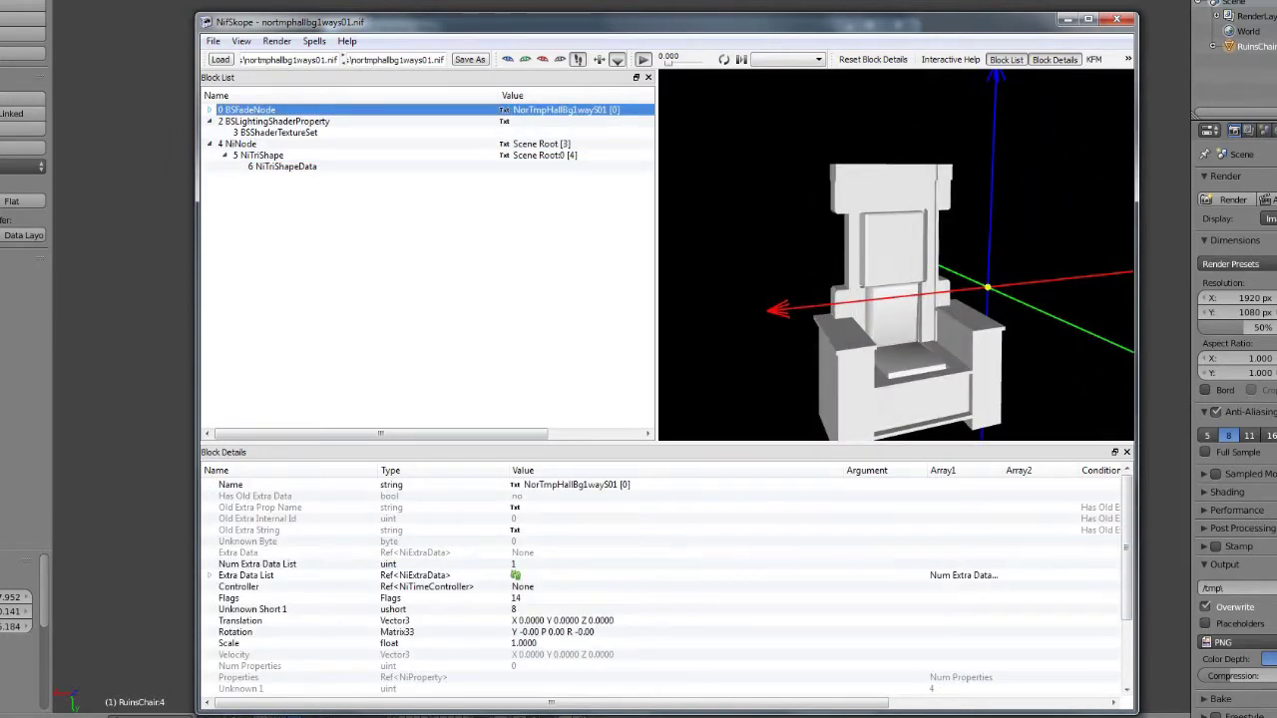
{"action": "left_click", "coordinate": [209, 110]}
{"action": "scroll", "coordinate": [666, 584], "scroll_direction": "down", "scroll_amount": 3}
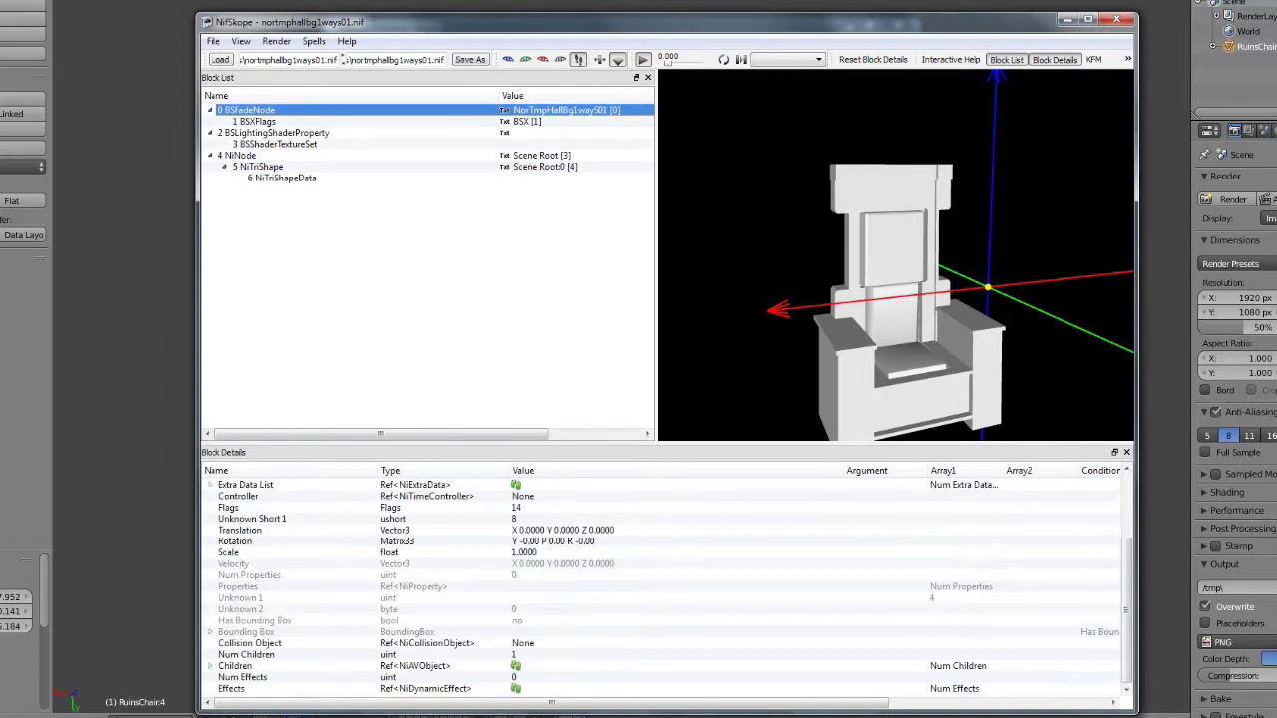
{"action": "left_click", "coordinate": [209, 667]}
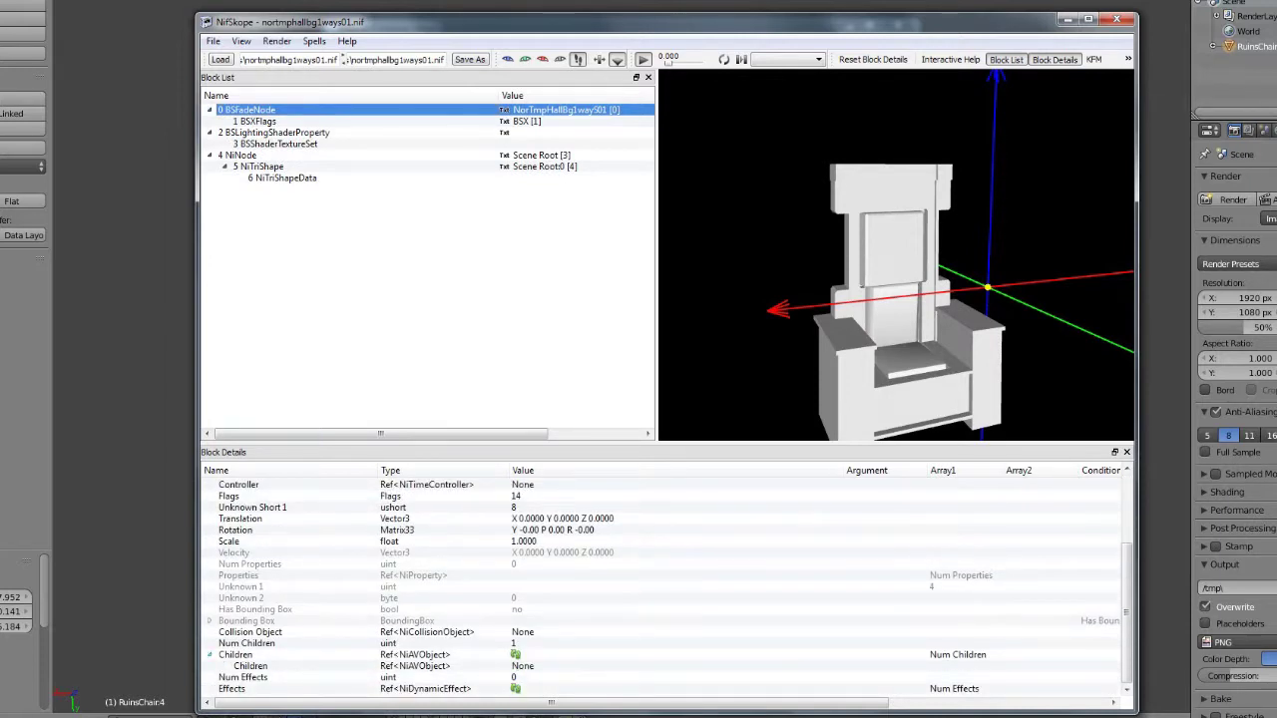
{"action": "double_click", "coordinate": [523, 667]}
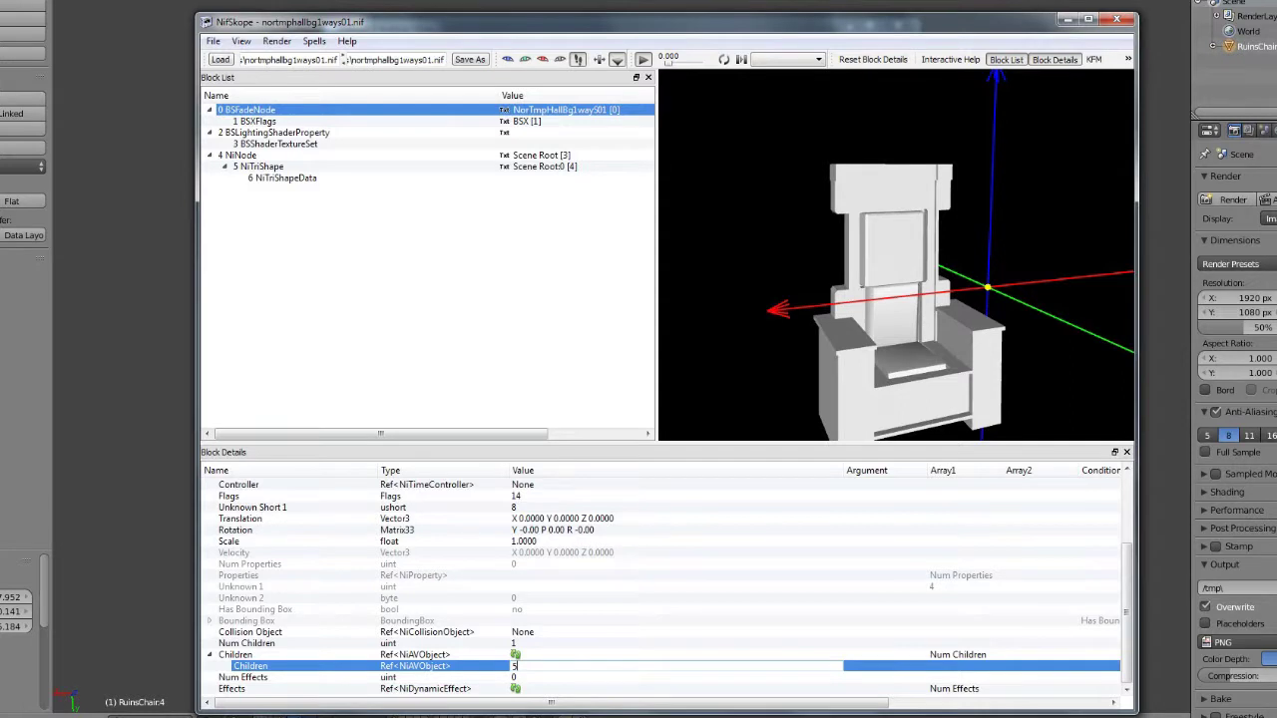
{"action": "type", "text": "5"}
{"action": "key", "text": "Return"}
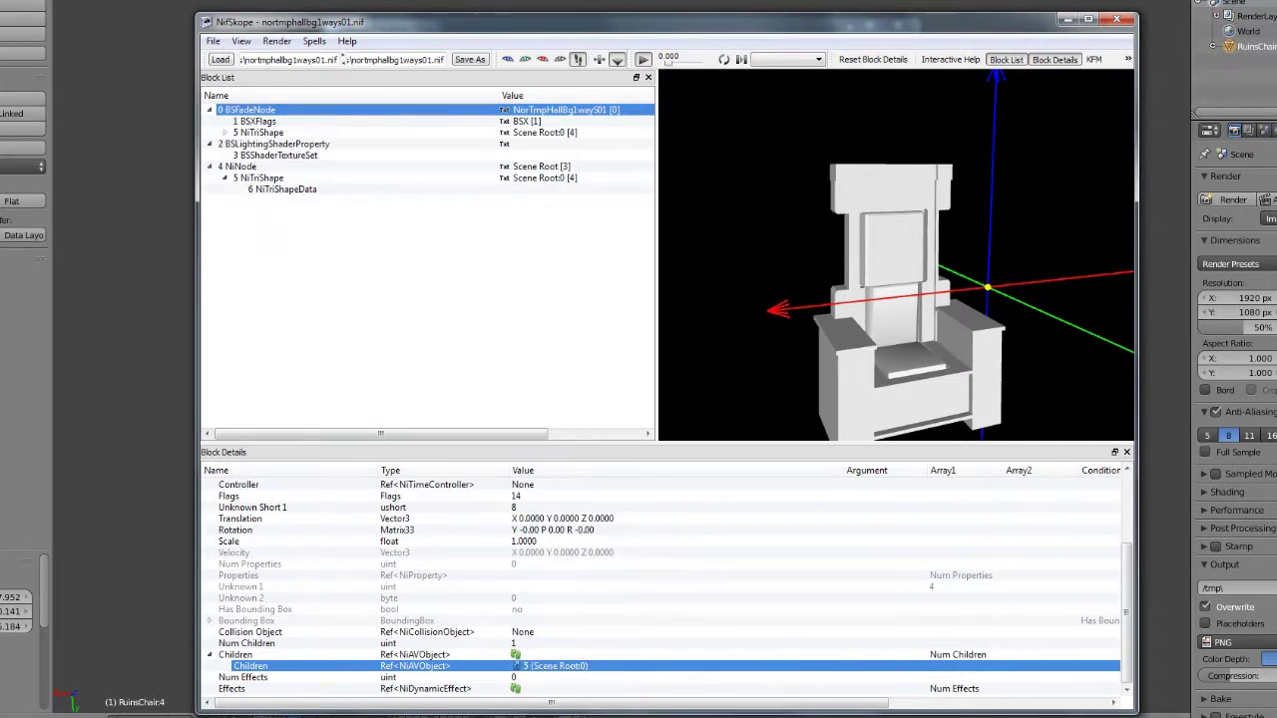
Remove the imported Scene Root NiNode, keeping the NiTriShape linked under the BSFadeNode
{"action": "left_click", "coordinate": [518, 665]}
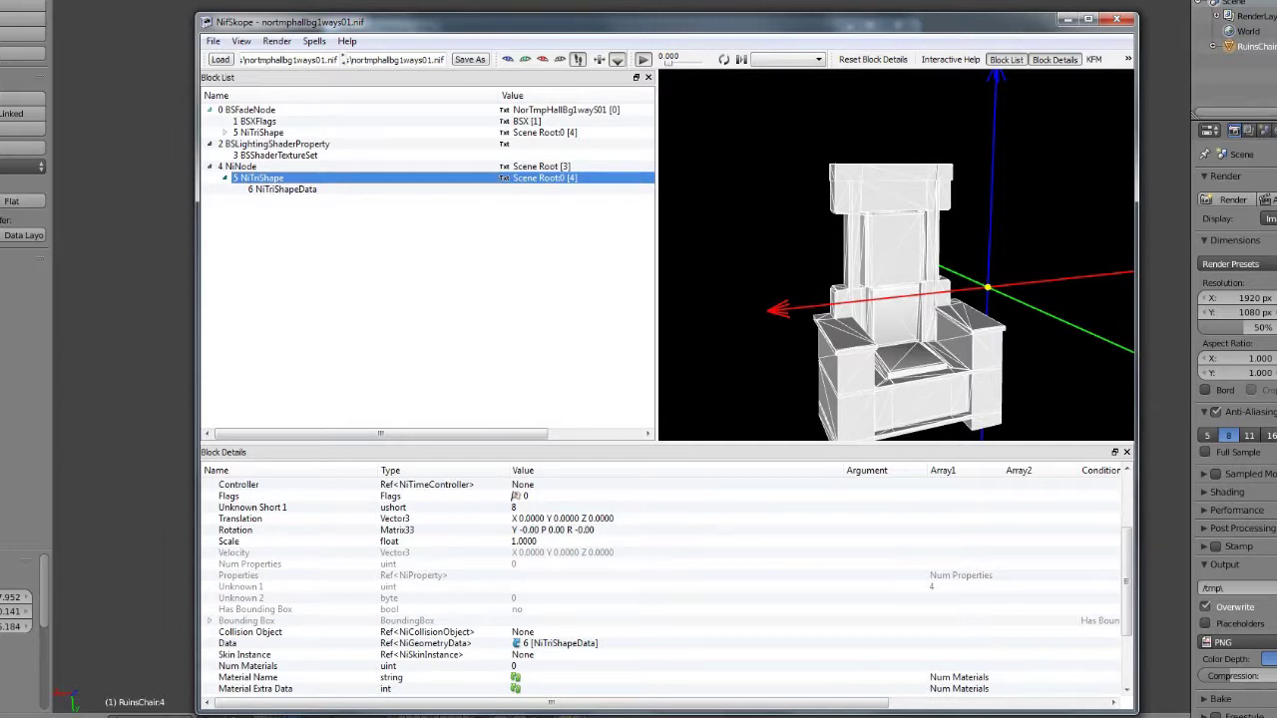
{"action": "left_click", "coordinate": [251, 109]}
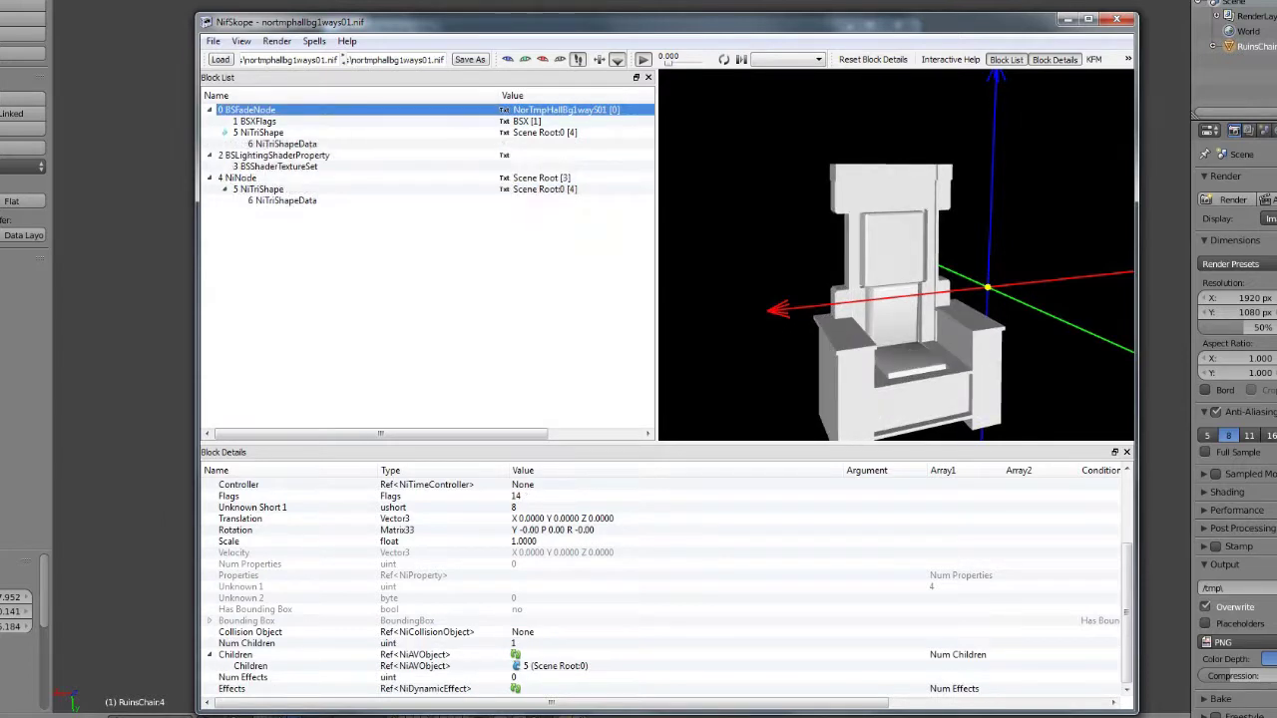
{"action": "left_click", "coordinate": [504, 166]}
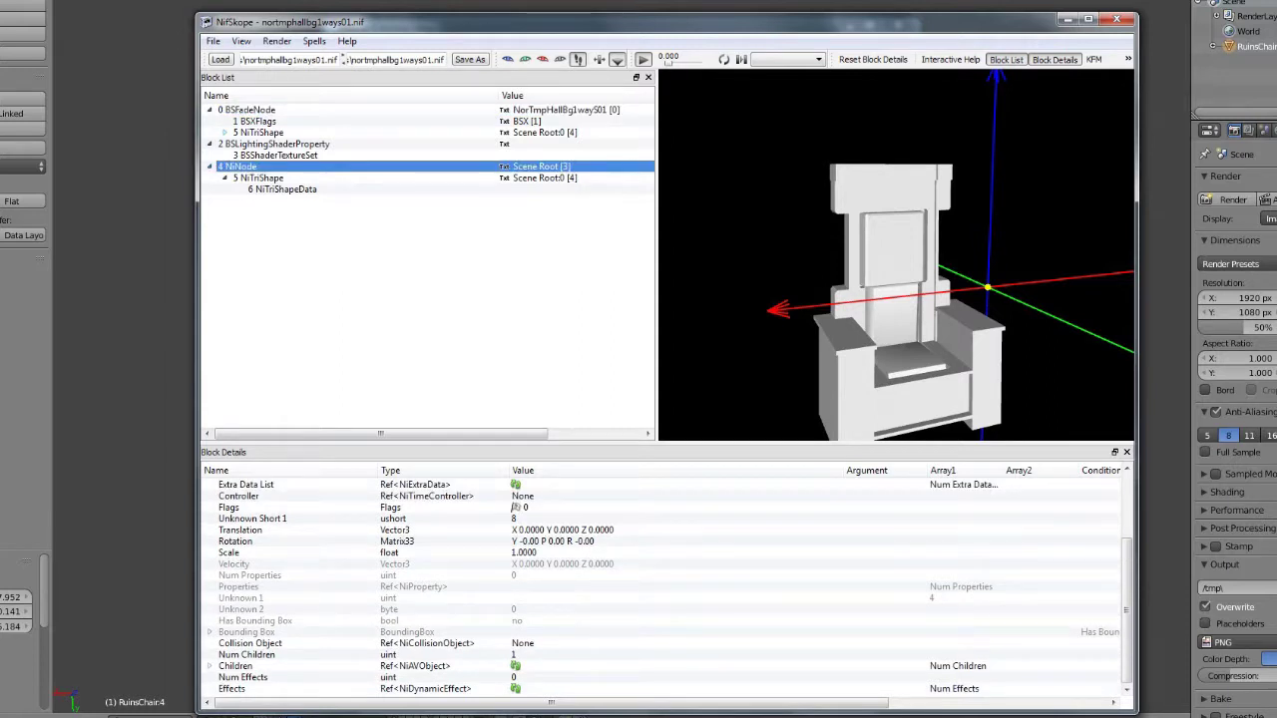
{"action": "key", "text": "ctrl+Delete"}
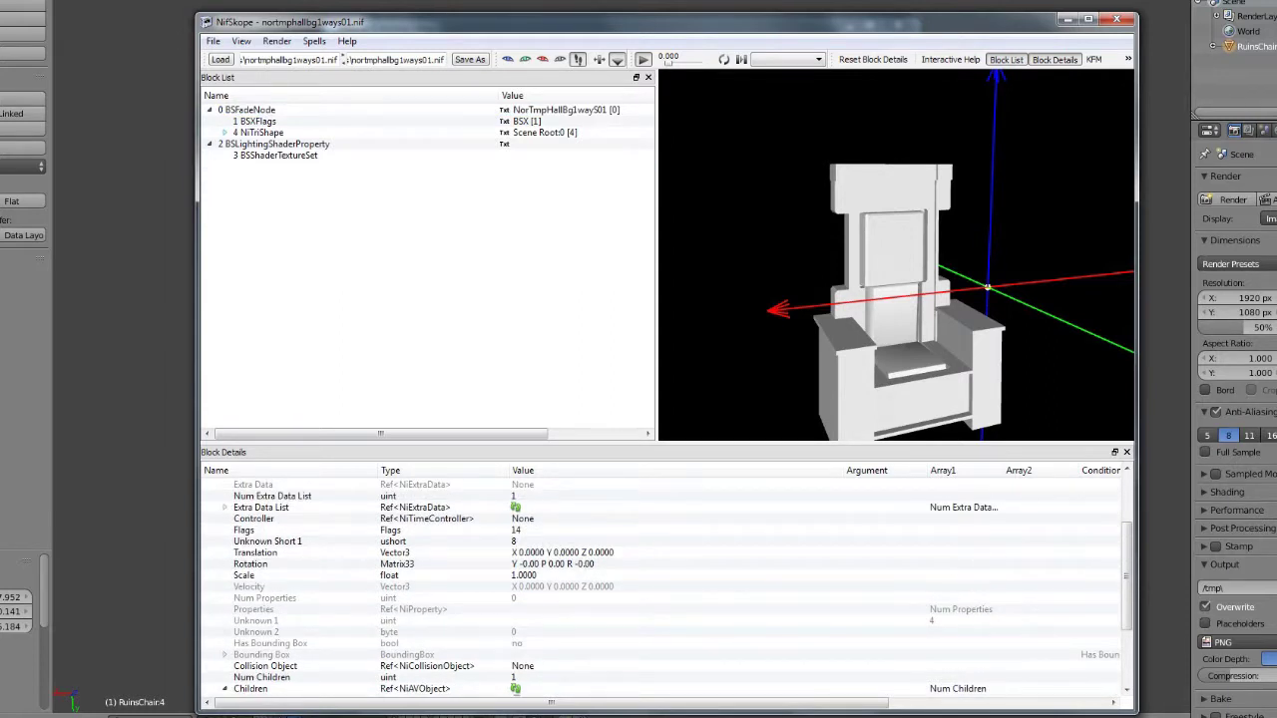
Assign the BSLightingShaderProperty to the chair's NiTriShape by setting its first Properties entry to 2
{"action": "left_click", "coordinate": [224, 133]}
{"action": "left_click", "coordinate": [261, 132]}
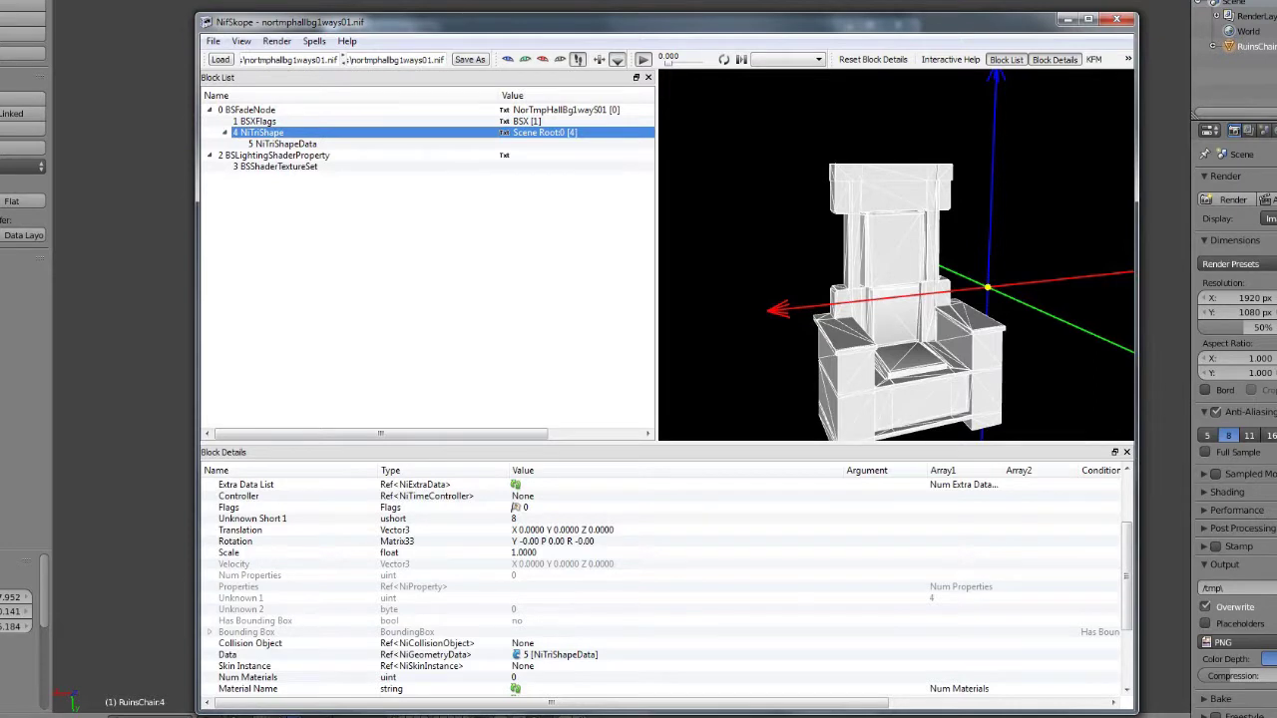
{"action": "scroll", "coordinate": [663, 583], "scroll_direction": "down", "scroll_amount": 3}
{"action": "left_click", "coordinate": [209, 690]}
{"action": "scroll", "coordinate": [663, 584], "scroll_direction": "down", "scroll_amount": 1}
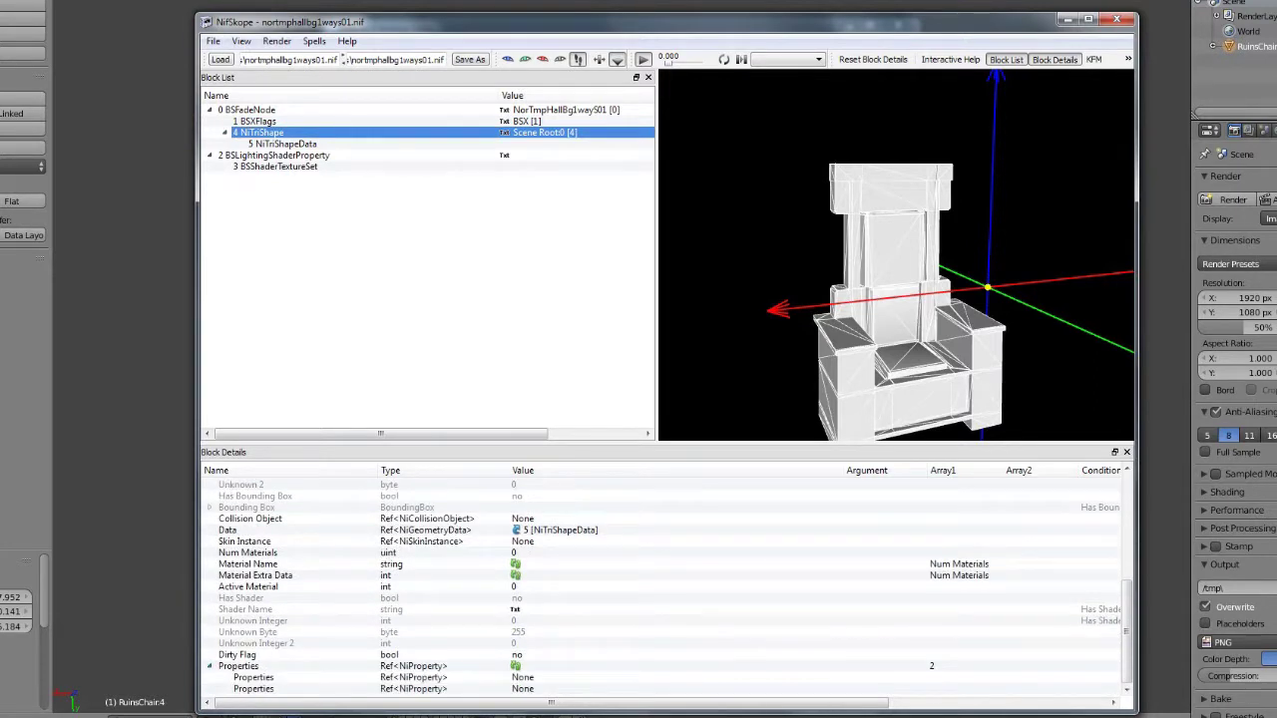
{"action": "double_click", "coordinate": [523, 677]}
{"action": "left_click", "coordinate": [276, 156]}
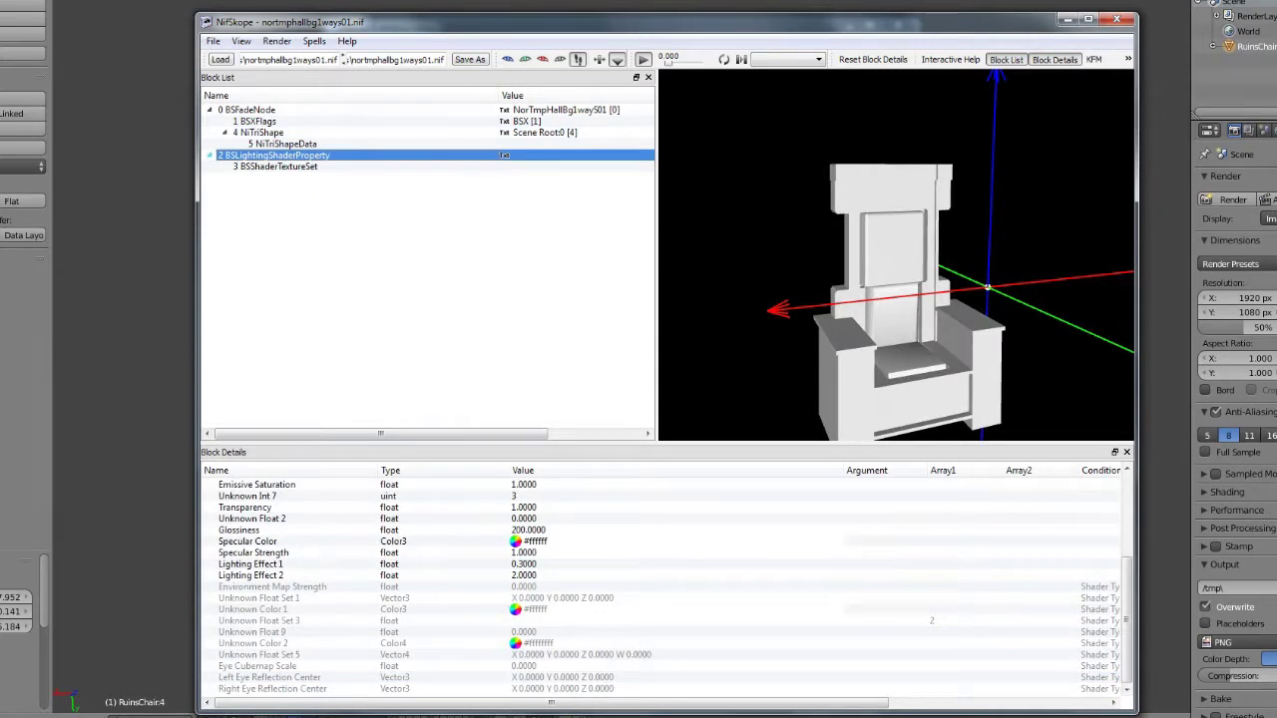
{"action": "left_click", "coordinate": [261, 132]}
{"action": "scroll", "coordinate": [668, 587], "scroll_direction": "down", "scroll_amount": 3}
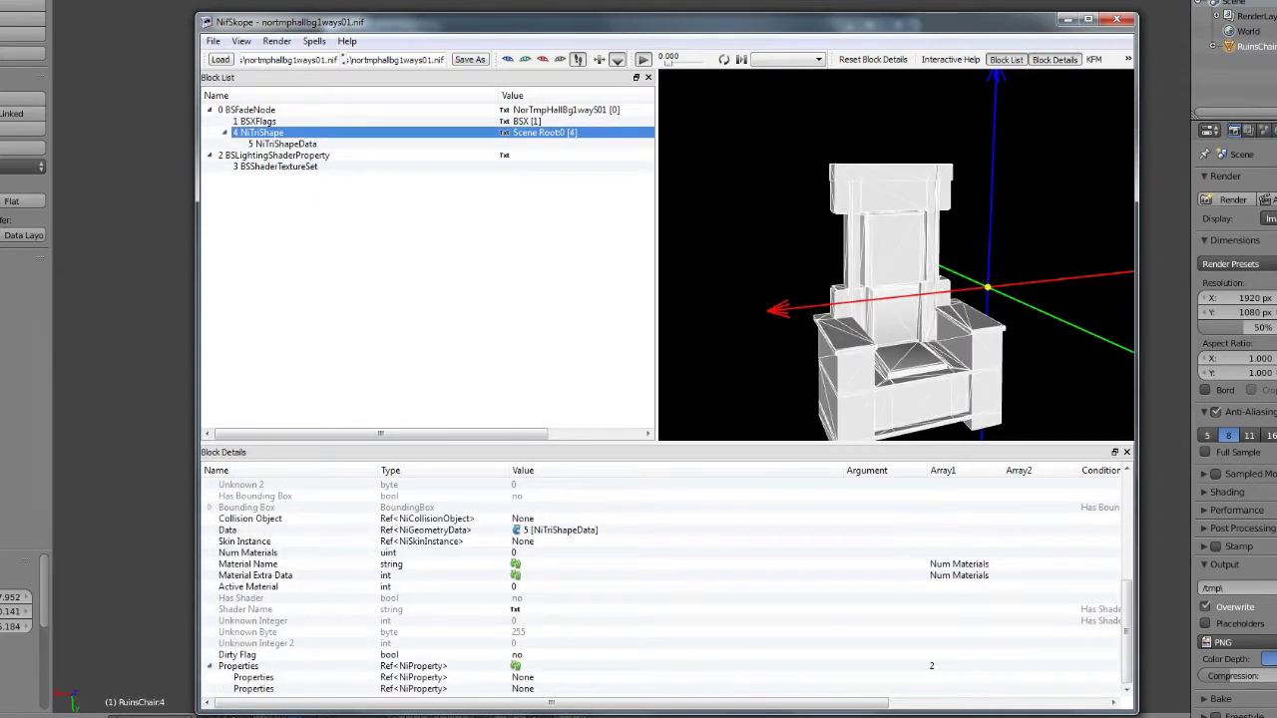
{"action": "double_click", "coordinate": [525, 677]}
{"action": "type", "text": "2"}
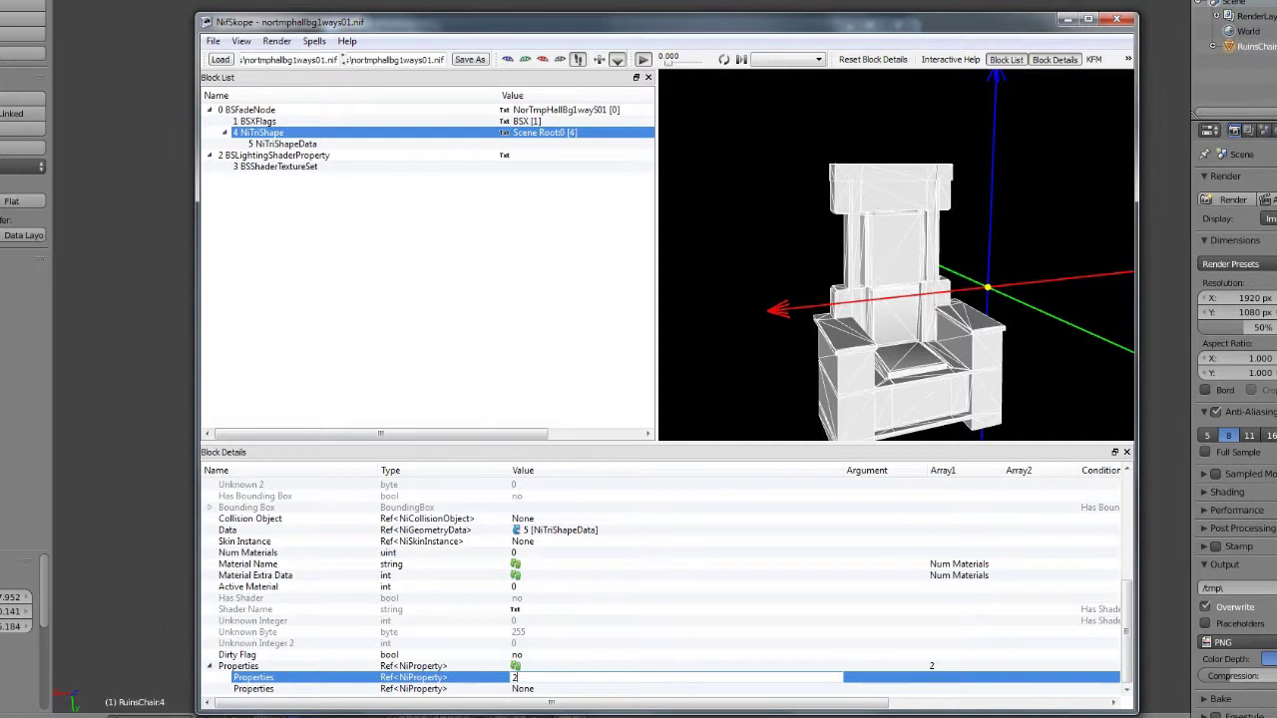
{"action": "key", "text": "Return"}
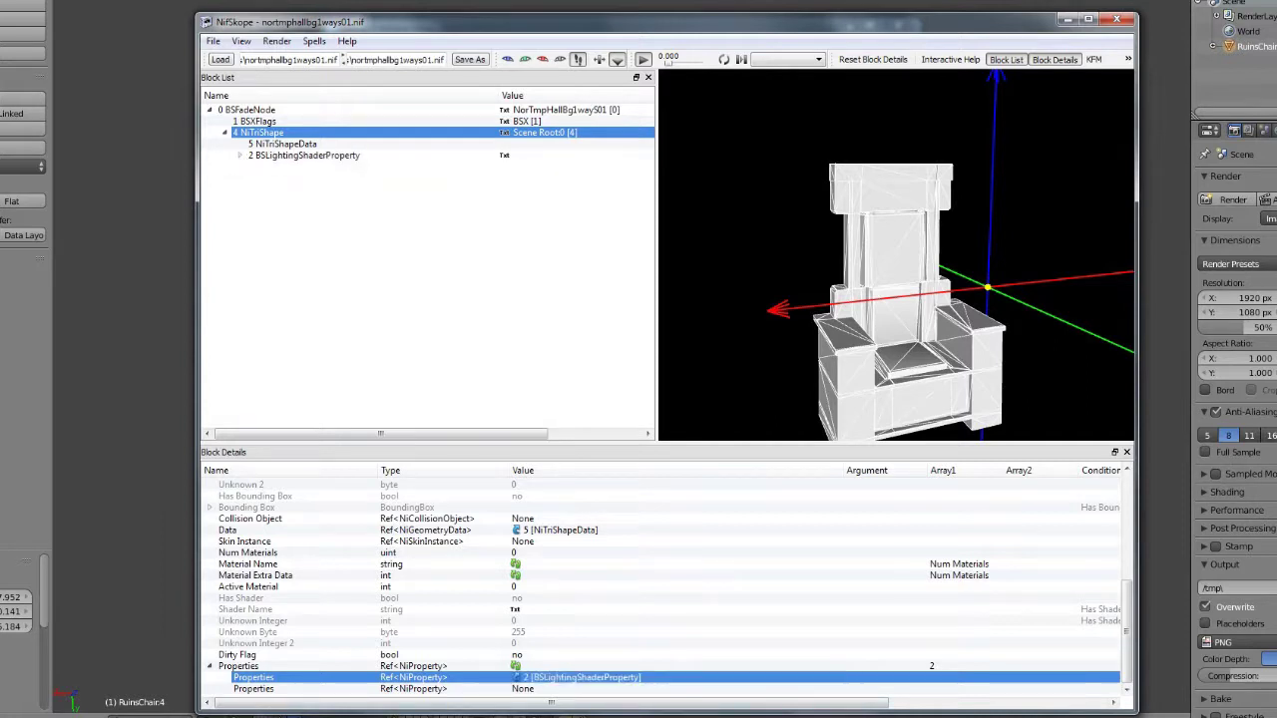
Expand the chair's BSLightingShaderProperty and examine the texture paths in its BSShaderTextureSet
{"action": "left_click", "coordinate": [240, 156]}
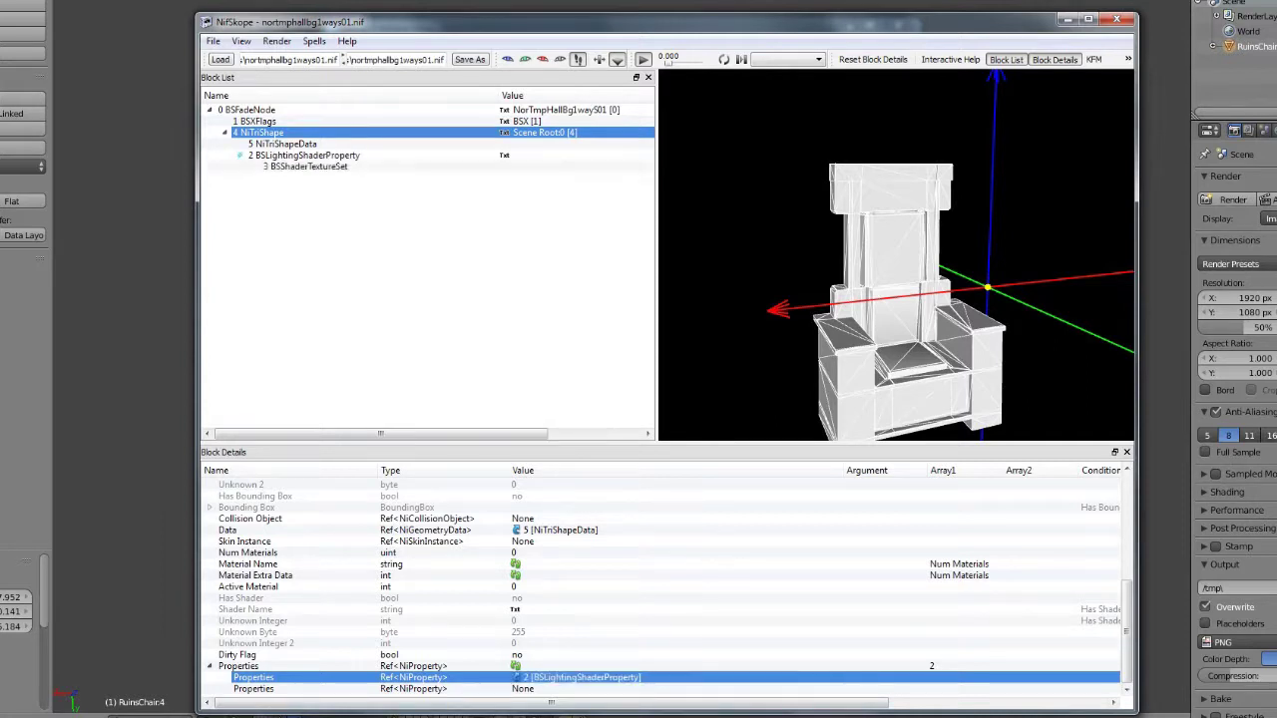
{"action": "left_click", "coordinate": [289, 156]}
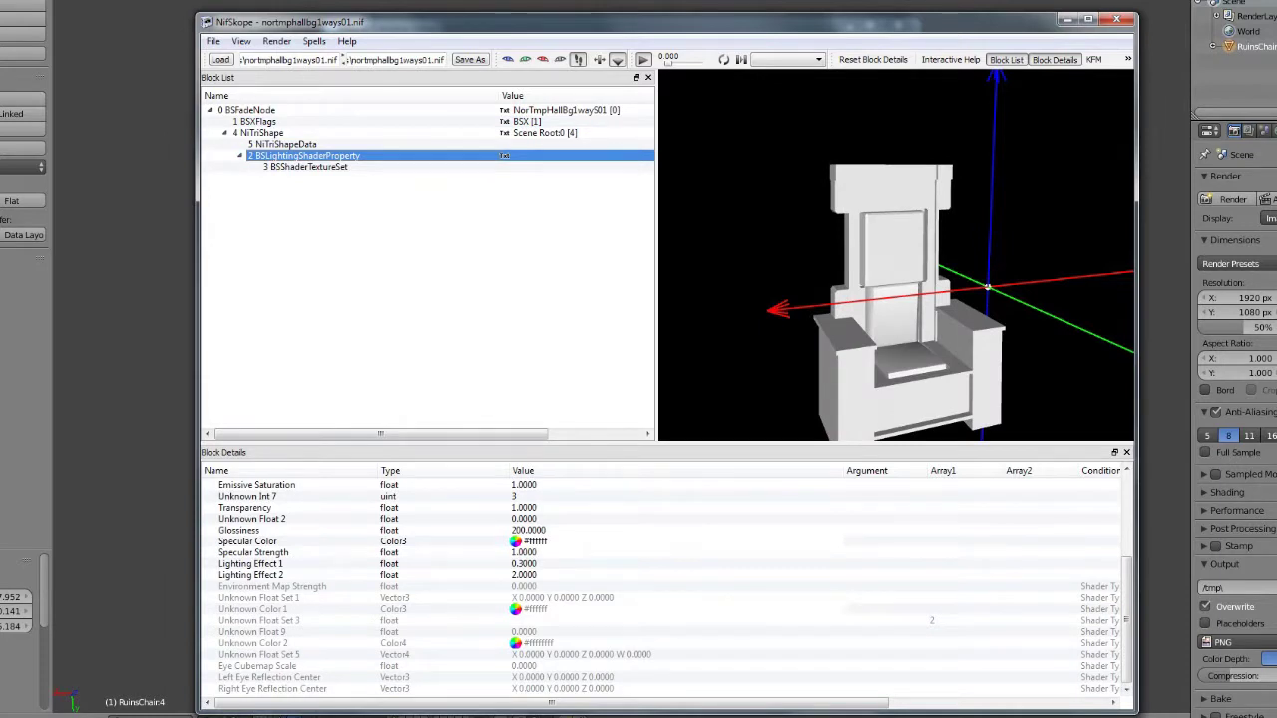
{"action": "left_click", "coordinate": [309, 166]}
{"action": "left_click", "coordinate": [308, 155]}
{"action": "left_click", "coordinate": [309, 167]}
{"action": "double_click", "coordinate": [234, 495]}
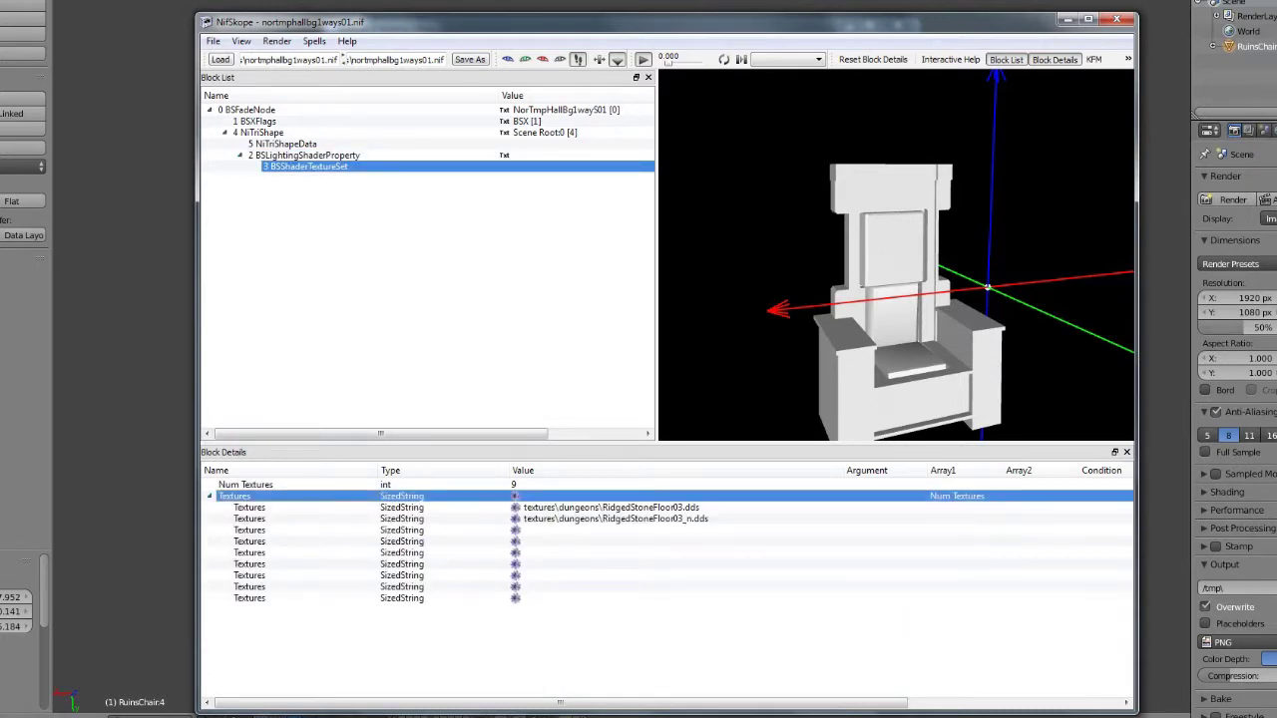
Review the BSLightingShaderProperty's shader values and select its Transparency entry
{"action": "left_click", "coordinate": [307, 155]}
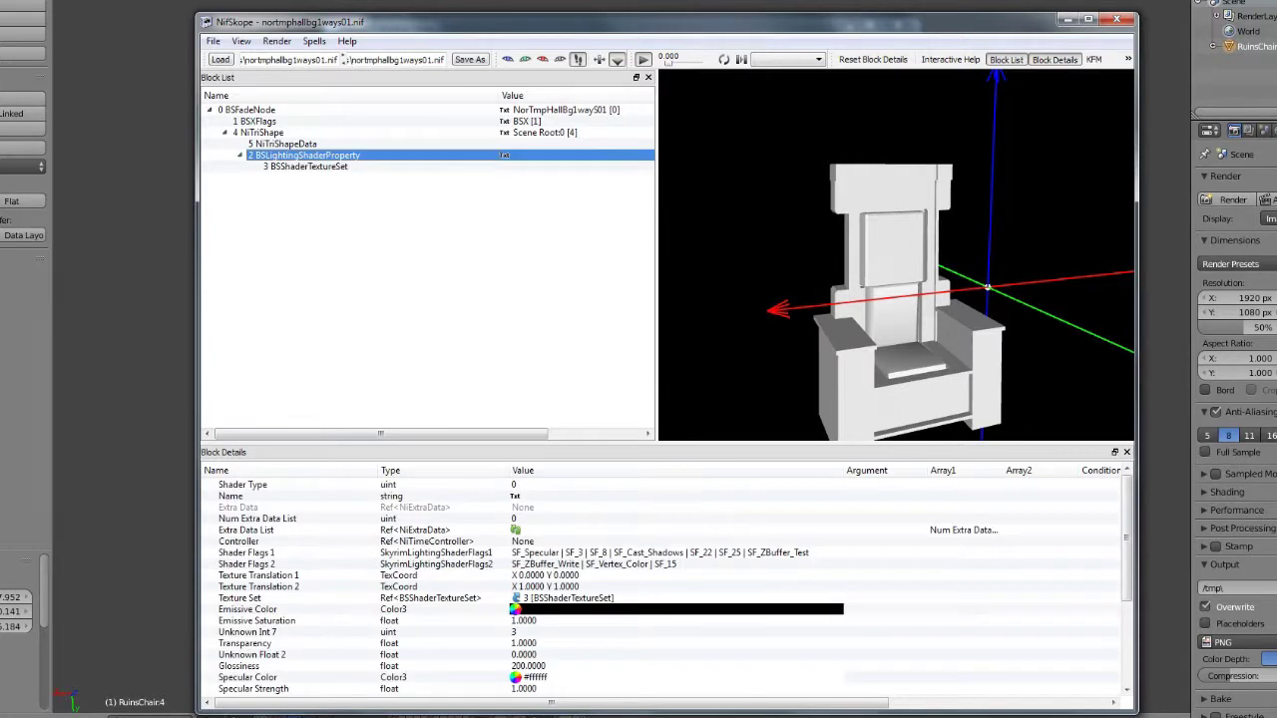
{"action": "scroll", "coordinate": [663, 588], "scroll_direction": "down", "scroll_amount": 4}
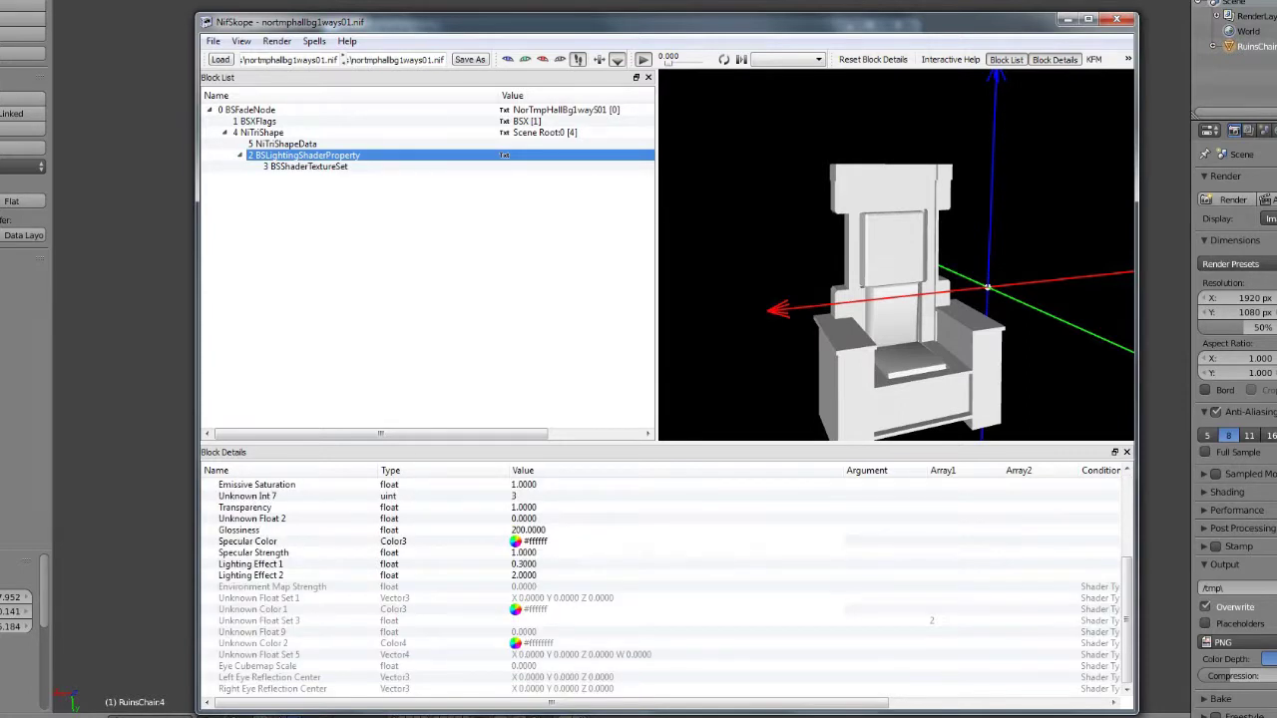
{"action": "scroll", "coordinate": [573, 598], "scroll_direction": "up", "scroll_amount": 4}
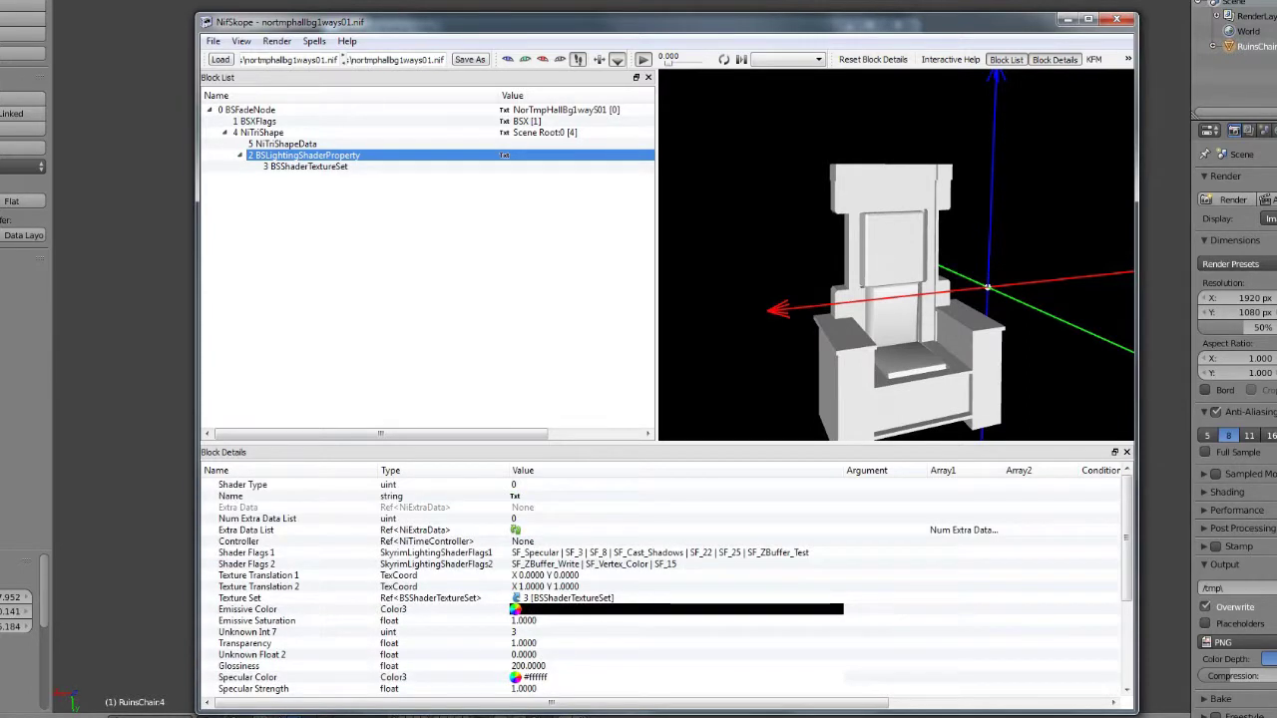
{"action": "scroll", "coordinate": [663, 589], "scroll_direction": "down", "scroll_amount": 2}
{"action": "left_click", "coordinate": [247, 576]}
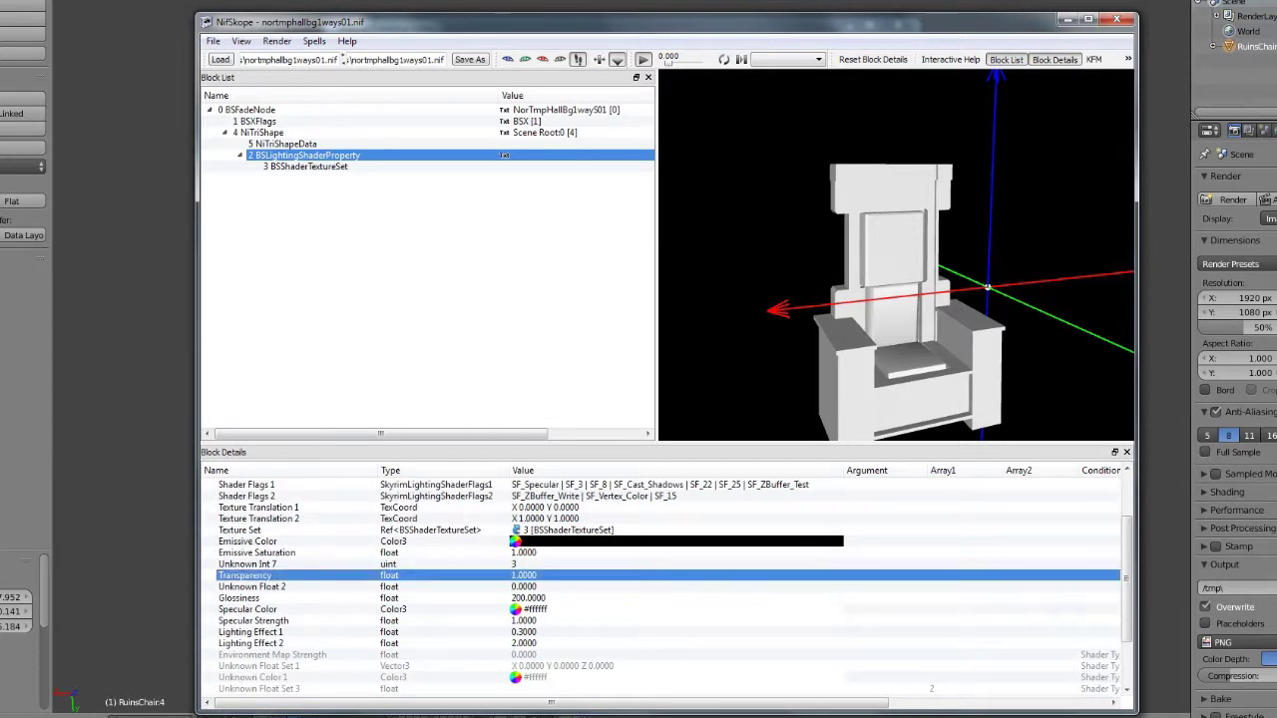
Inspect the Specular Color, Glossiness and Specular Strength entries of the chair's BSLightingShaderProperty without changing them
{"action": "left_click", "coordinate": [250, 610]}
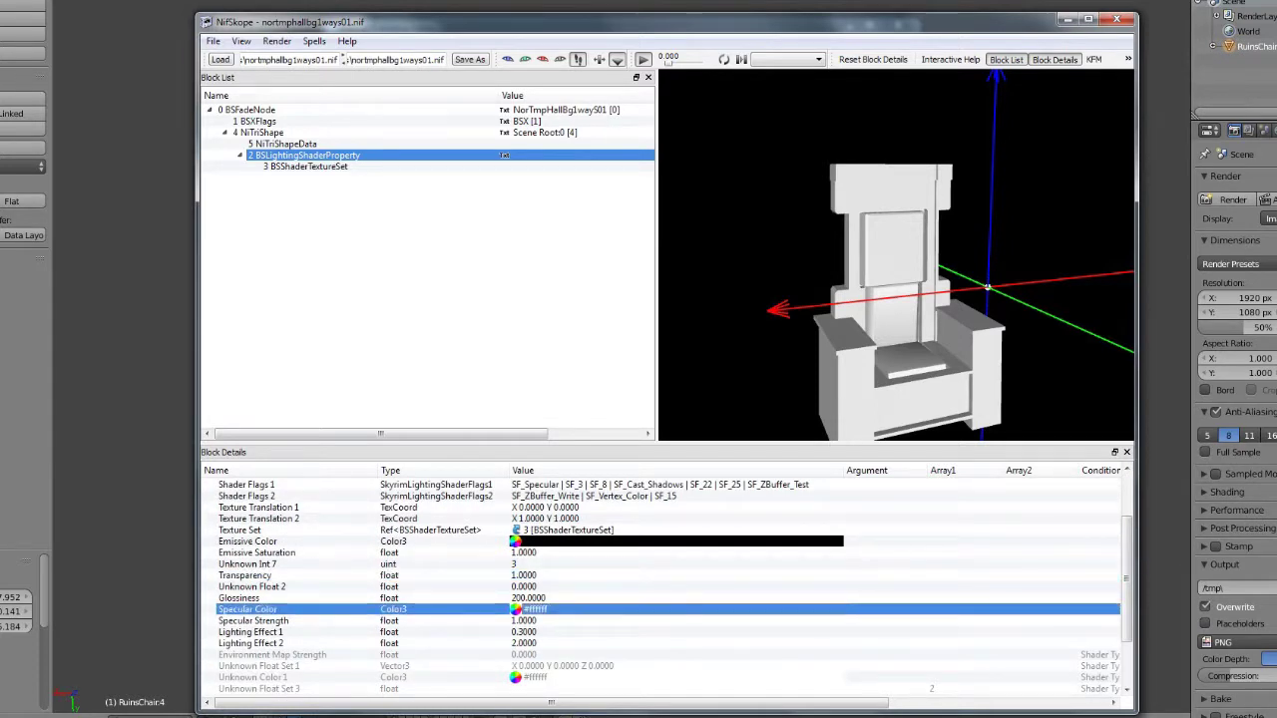
{"action": "left_click", "coordinate": [515, 609]}
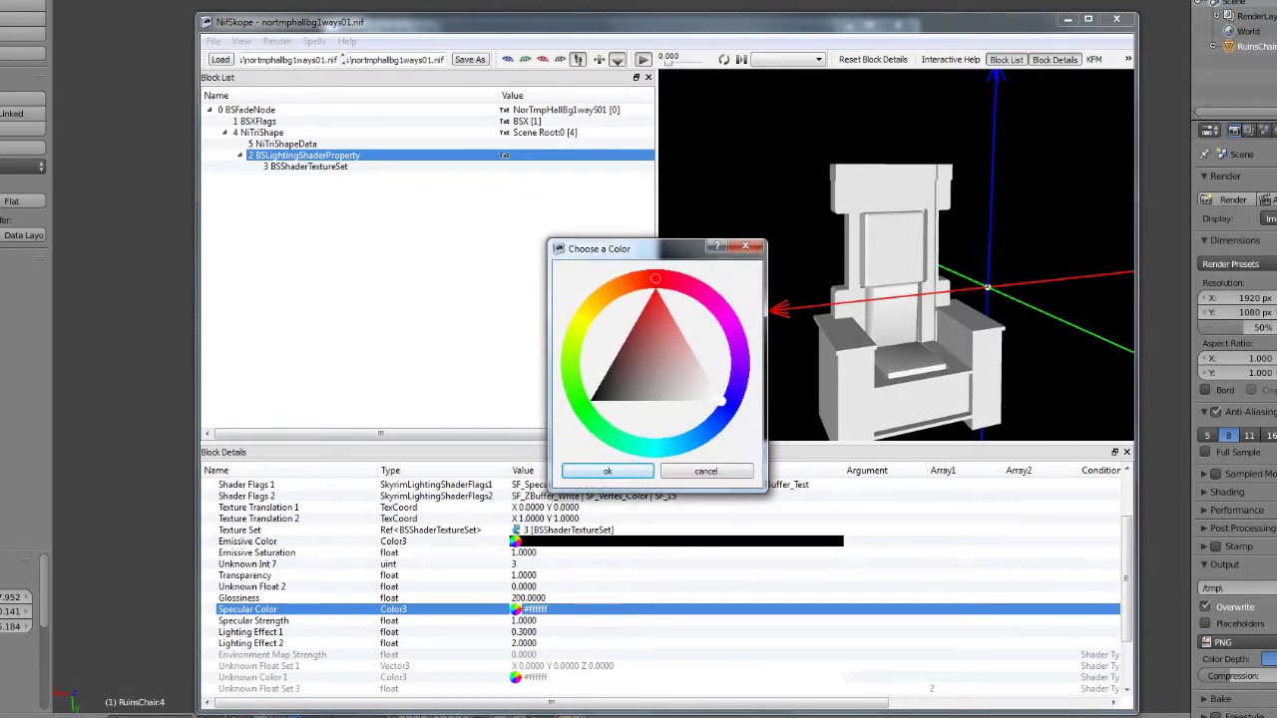
{"action": "left_click", "coordinate": [684, 390]}
{"action": "mouse_move", "coordinate": [684, 390]}
{"action": "left_mouse_down"}
{"action": "mouse_move", "coordinate": [648, 367]}
{"action": "mouse_move", "coordinate": [722, 402]}
{"action": "left_mouse_up"}
{"action": "left_click", "coordinate": [706, 470]}
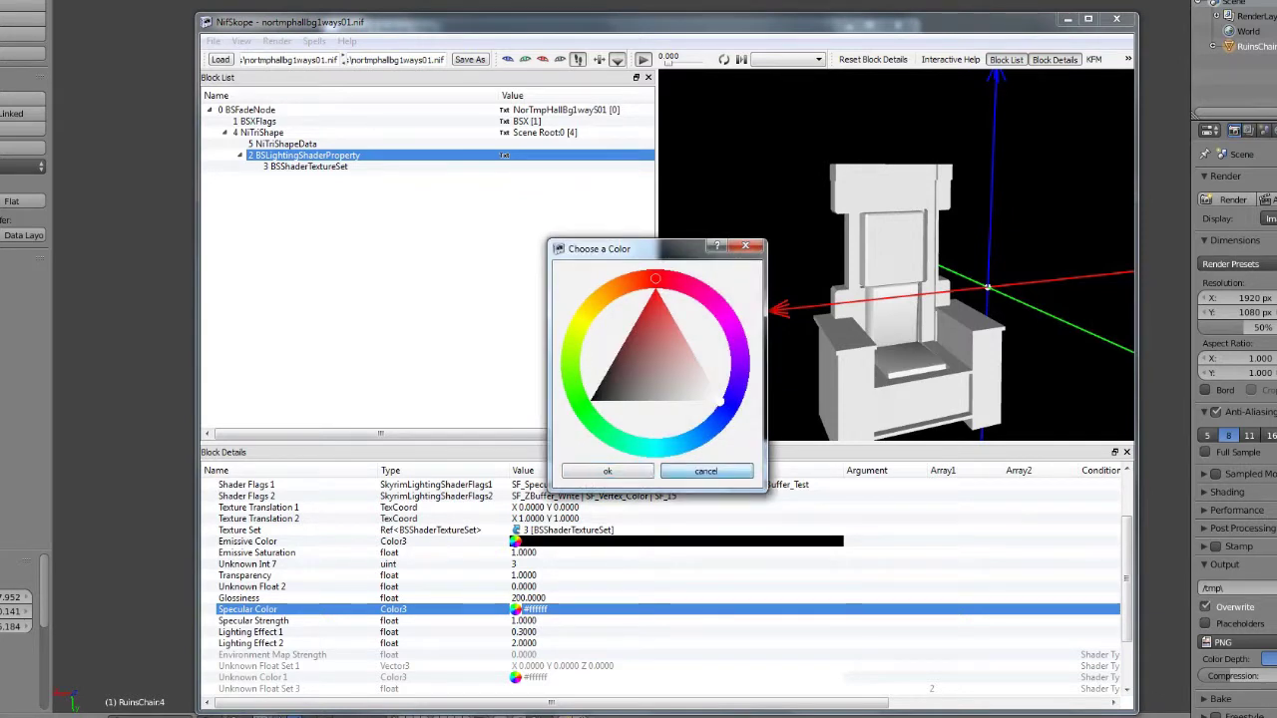
{"action": "left_click", "coordinate": [529, 599]}
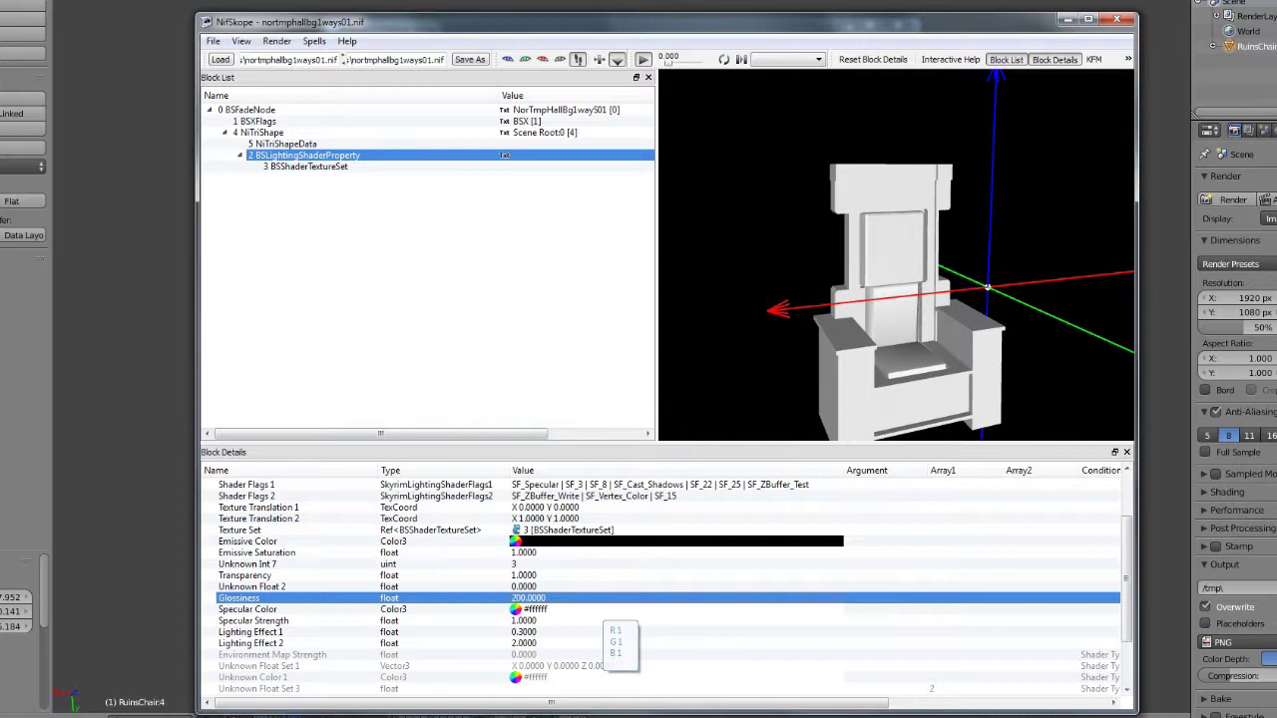
{"action": "left_click", "coordinate": [601, 609]}
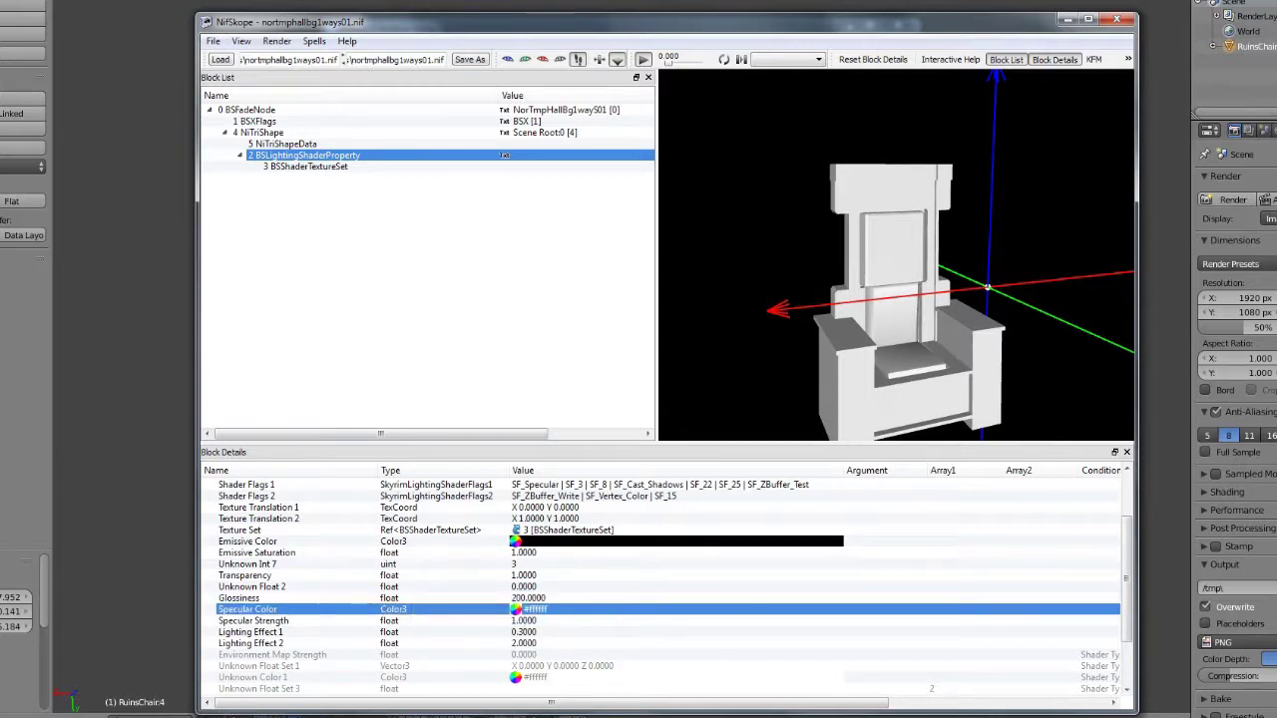
{"action": "left_click", "coordinate": [559, 620]}
{"action": "double_click", "coordinate": [558, 620]}
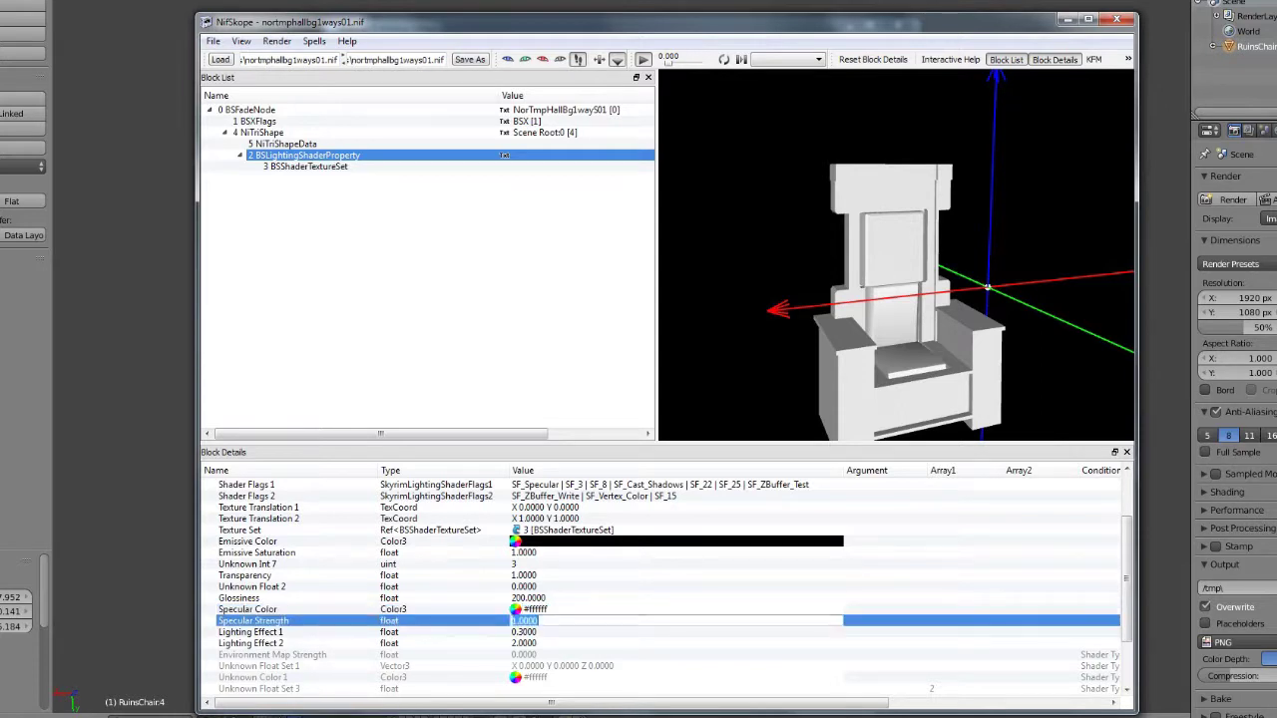
{"action": "key", "text": "Return"}
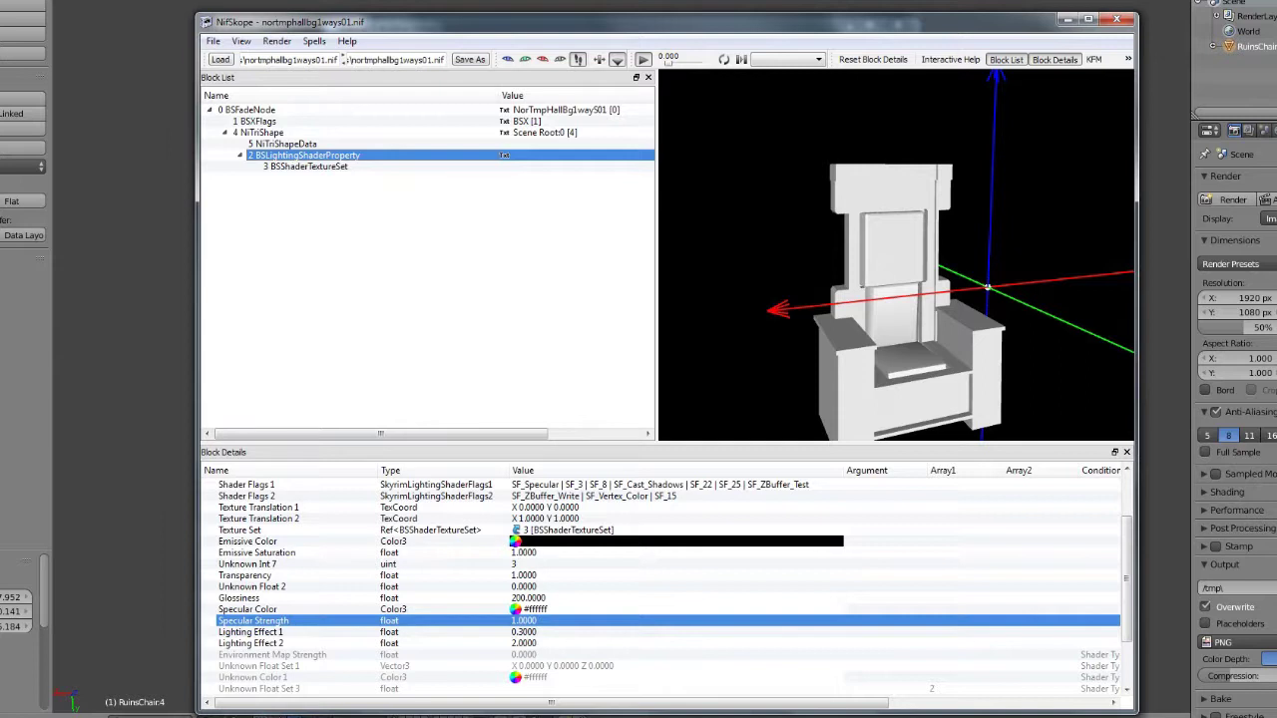
Set Has Vertex Colors to yes in the chair's NiTriShapeData and update its Vertex Colors array
{"action": "left_click", "coordinate": [286, 143]}
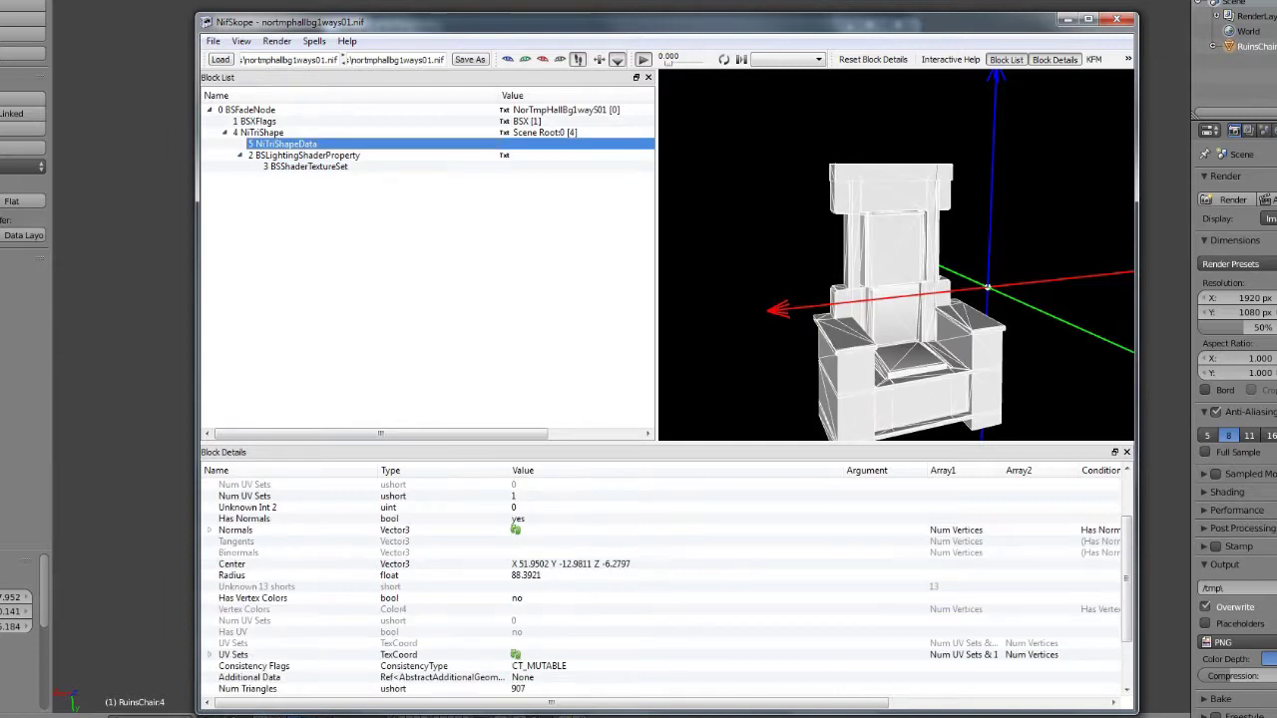
{"action": "double_click", "coordinate": [517, 599]}
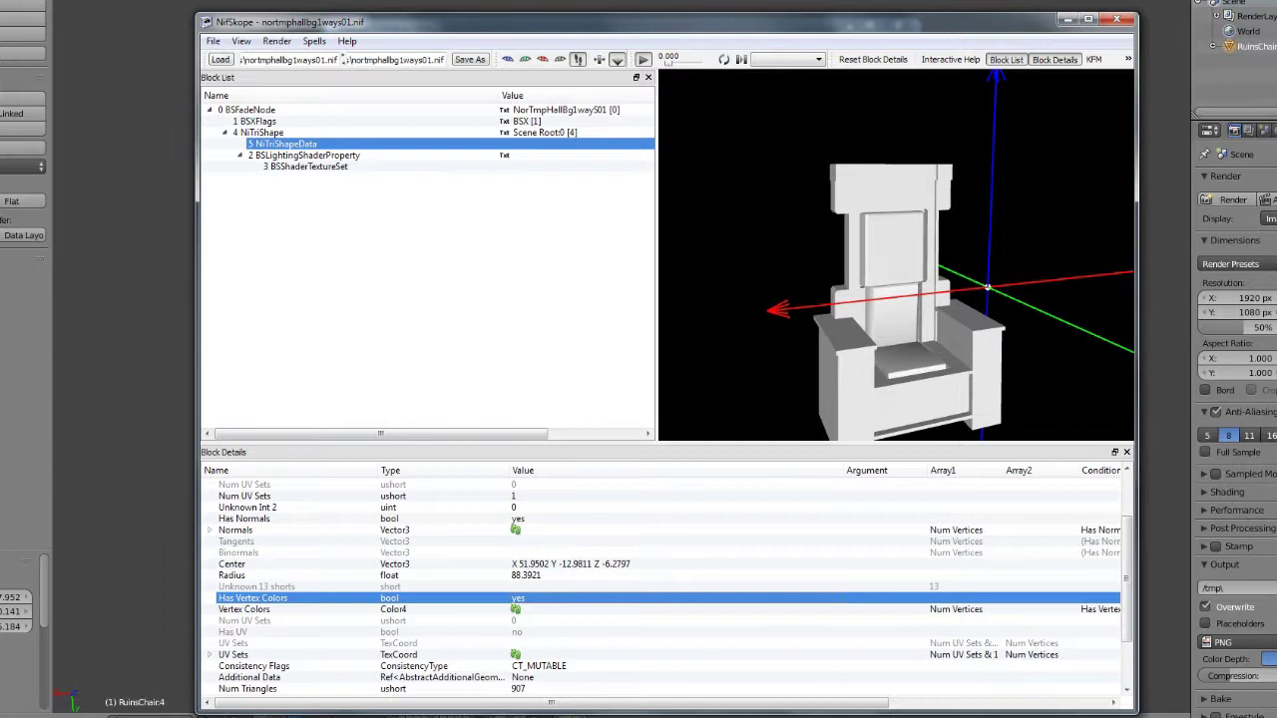
{"action": "double_click", "coordinate": [516, 610]}
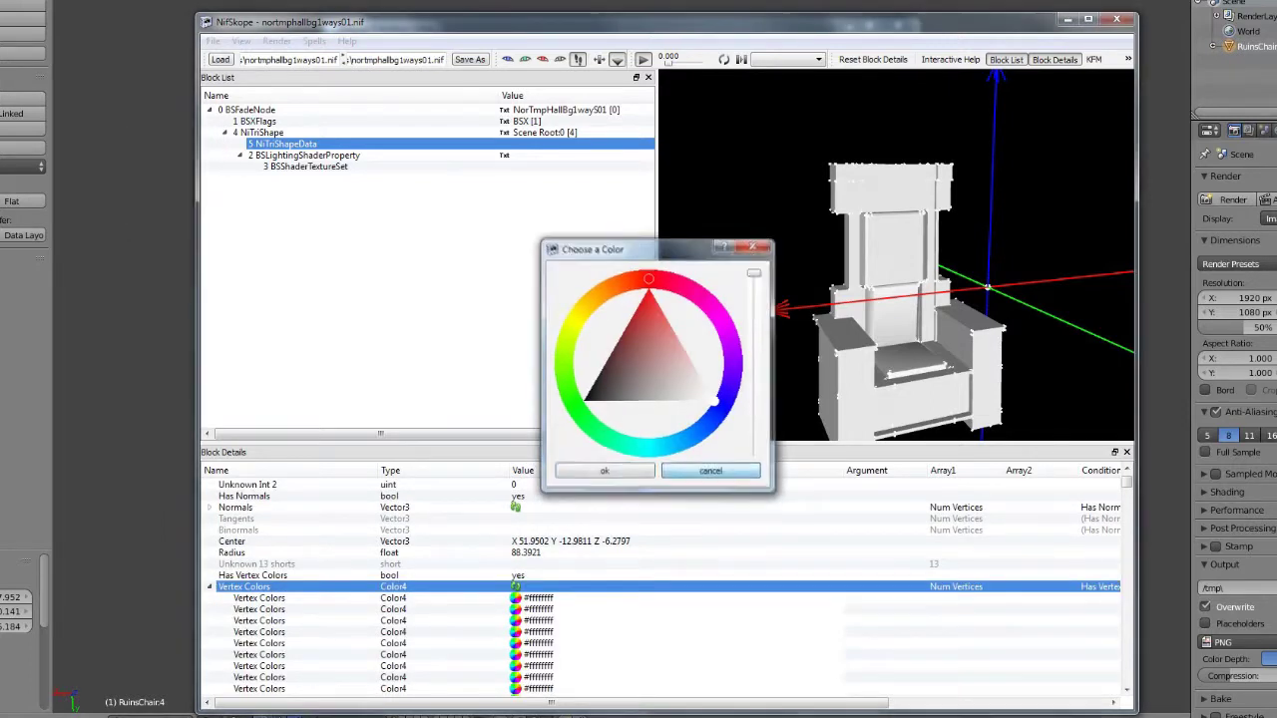
{"action": "left_click", "coordinate": [710, 471]}
{"action": "left_click", "coordinate": [518, 576]}
{"action": "left_click", "coordinate": [209, 587]}
Review the BSLightingShaderProperty values alongside the Vertex Colors entries in the chair's NiTriShapeData
{"action": "left_click", "coordinate": [306, 156]}
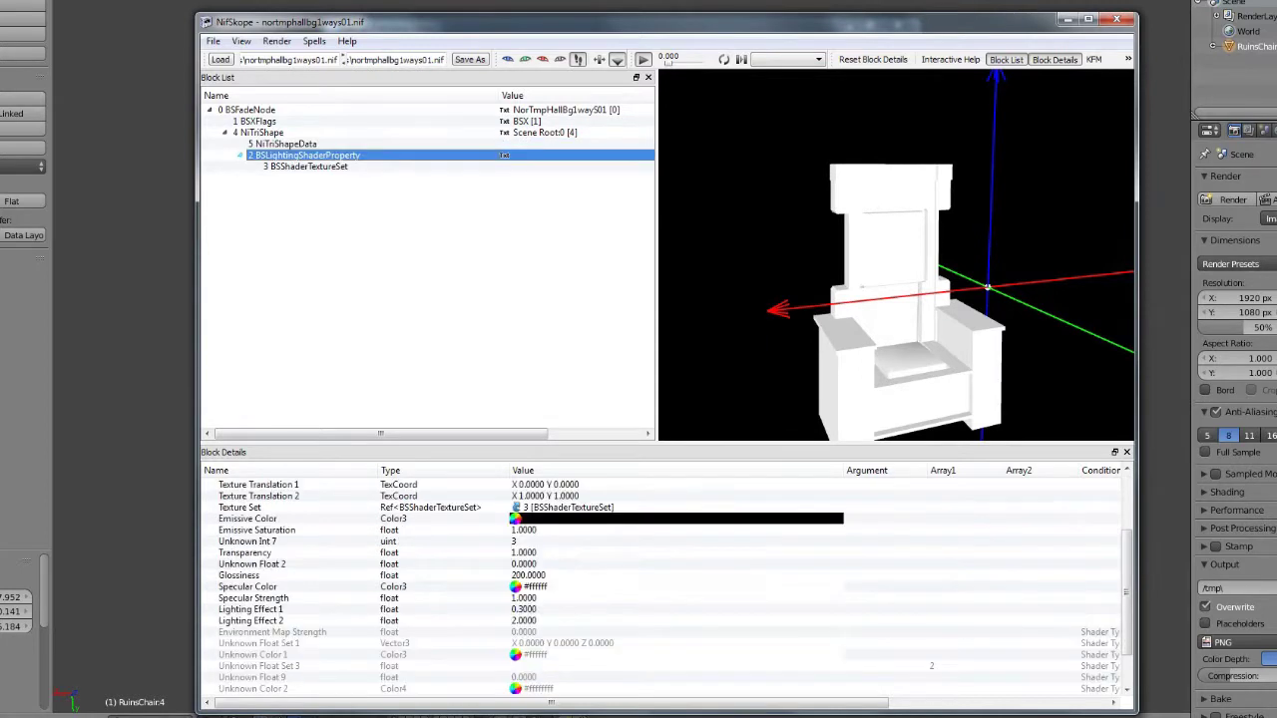
{"action": "left_click", "coordinate": [286, 145]}
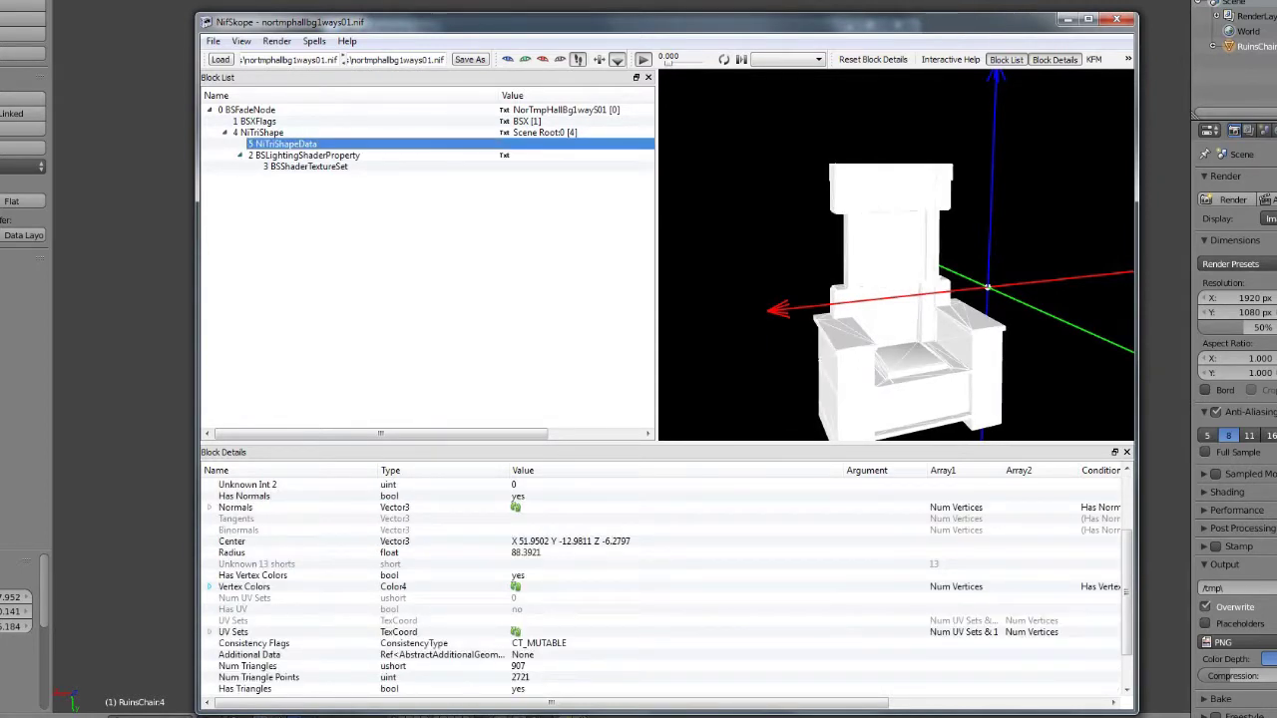
{"action": "left_click", "coordinate": [245, 586]}
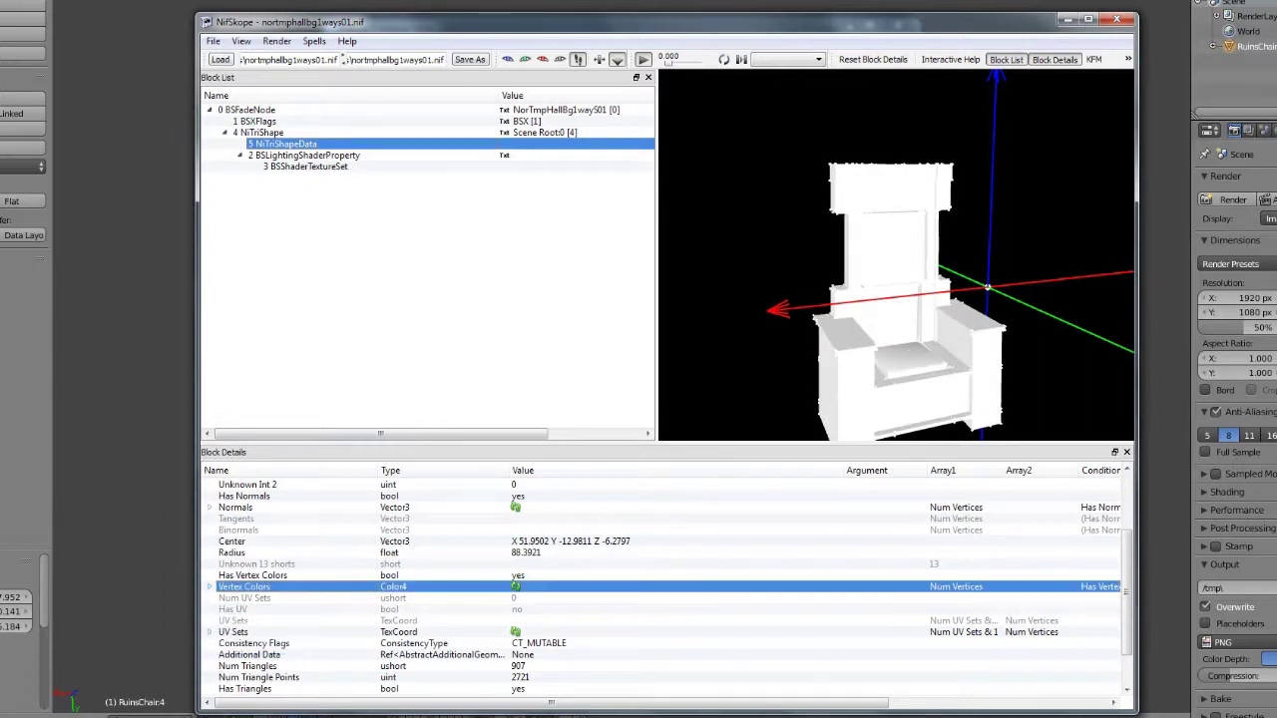
{"action": "left_click", "coordinate": [307, 155]}
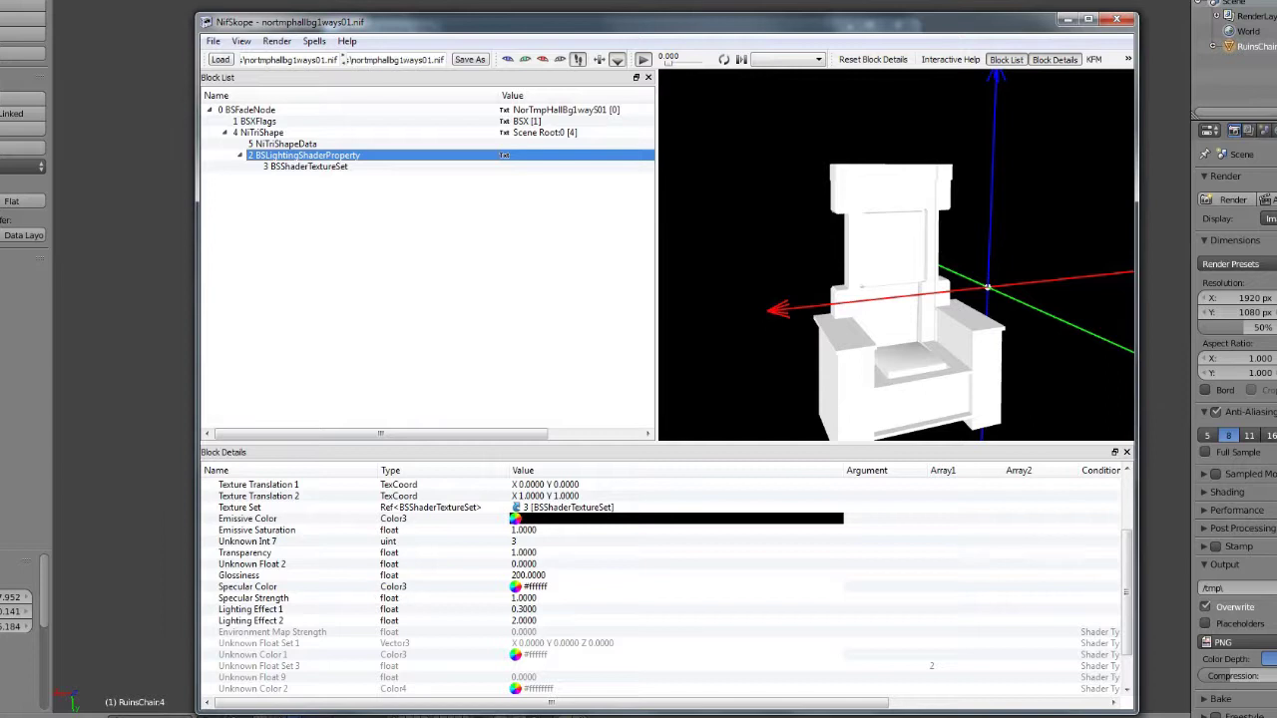
{"action": "left_click", "coordinate": [285, 144]}
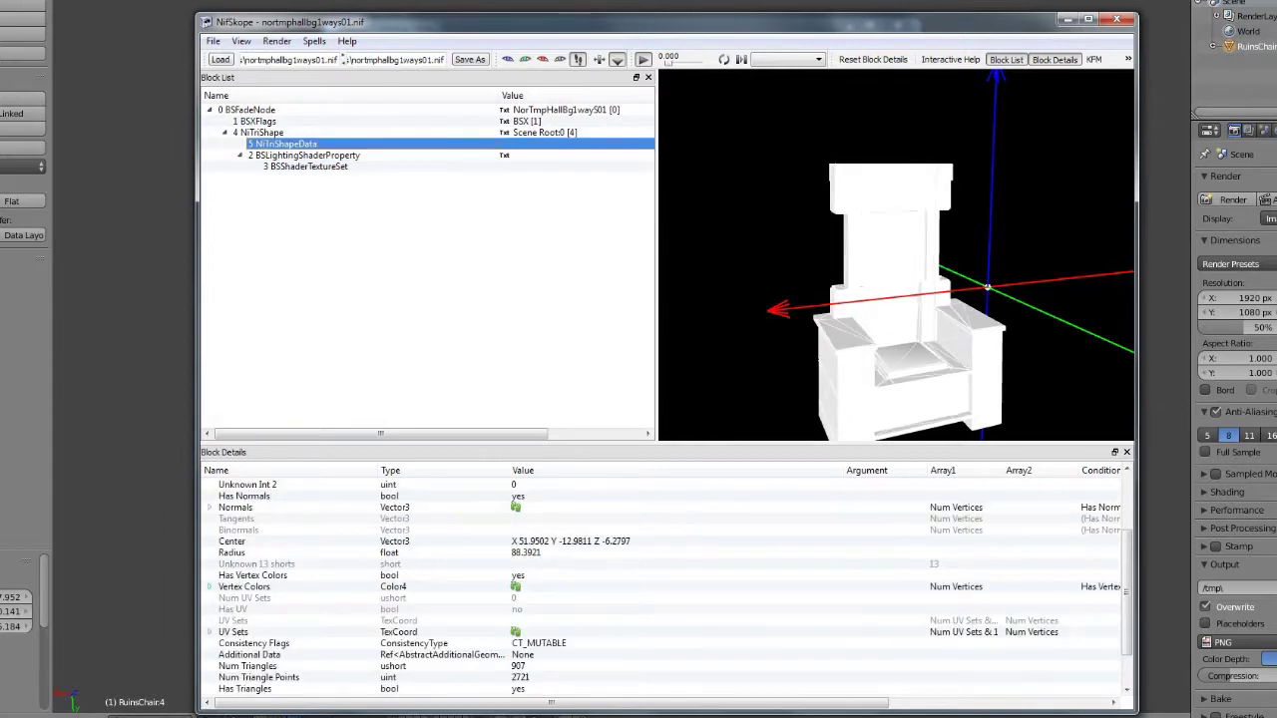
{"action": "left_click", "coordinate": [252, 576]}
{"action": "left_click", "coordinate": [209, 587]}
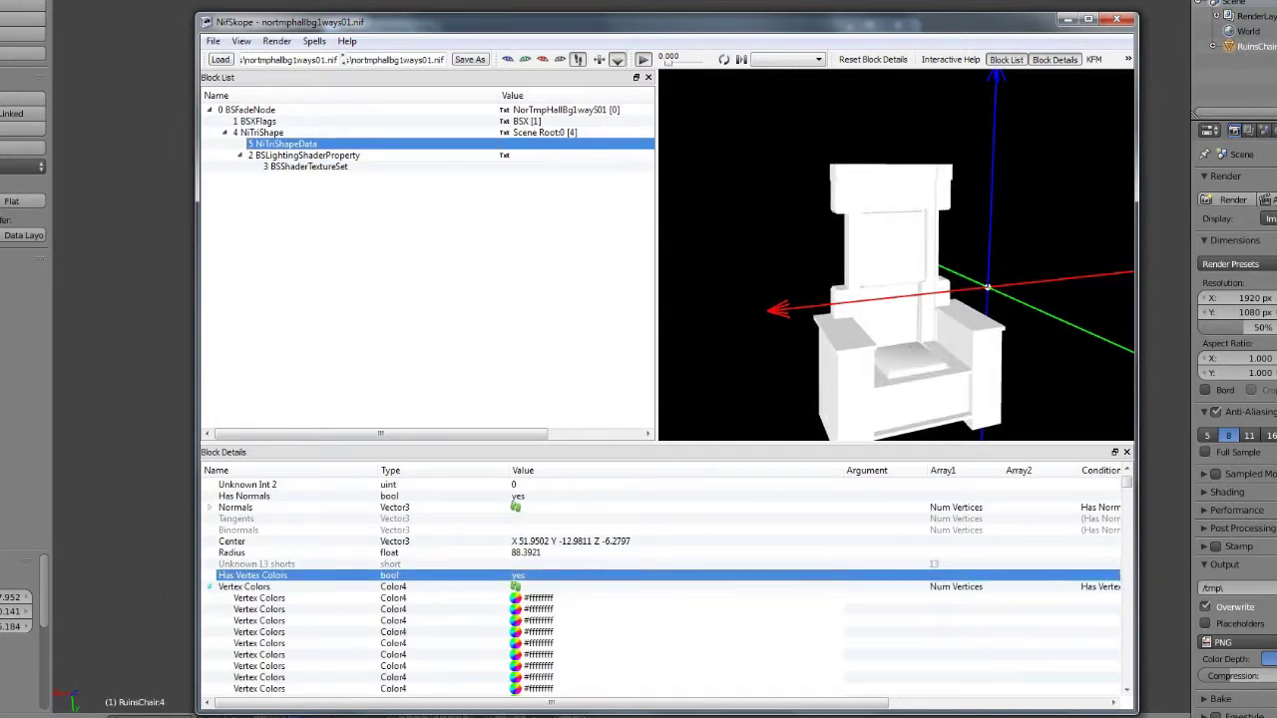
{"action": "left_click", "coordinate": [209, 587]}
{"action": "left_click", "coordinate": [307, 156]}
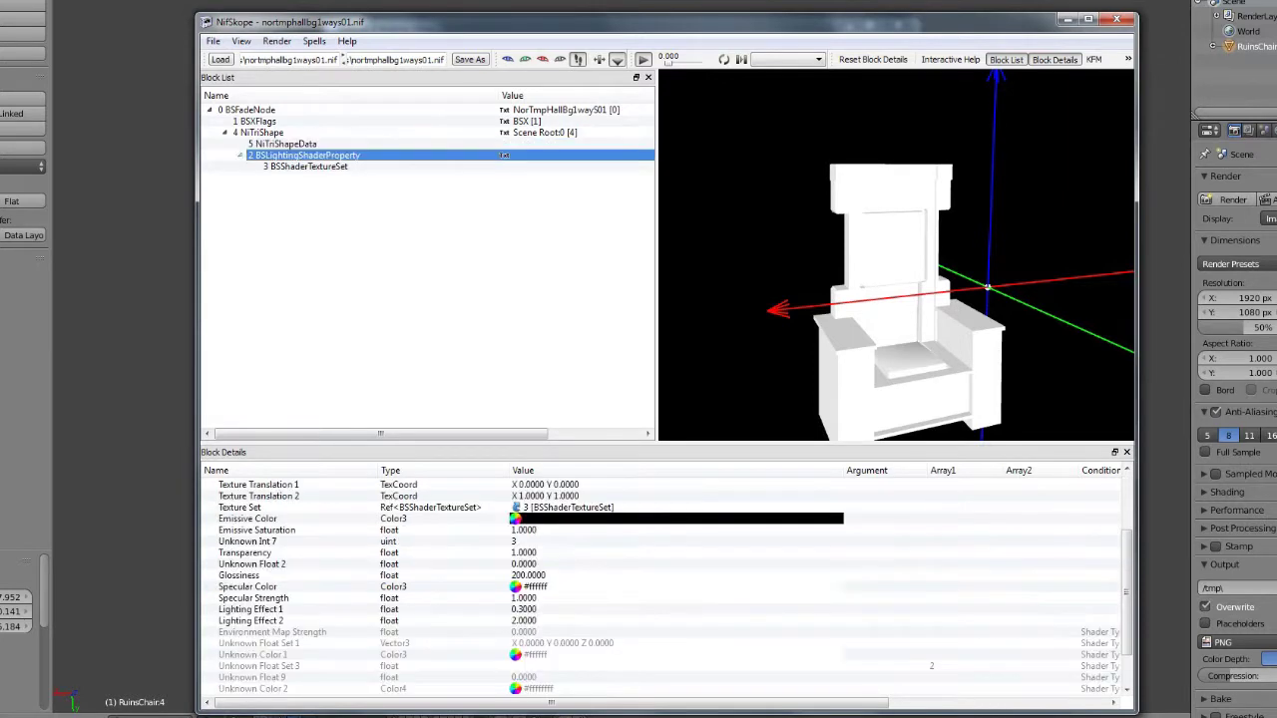
Examine the BSShaderTextureSet and open its first texture path for editing, highlighting the part after the textures folder
{"action": "left_click", "coordinate": [308, 167]}
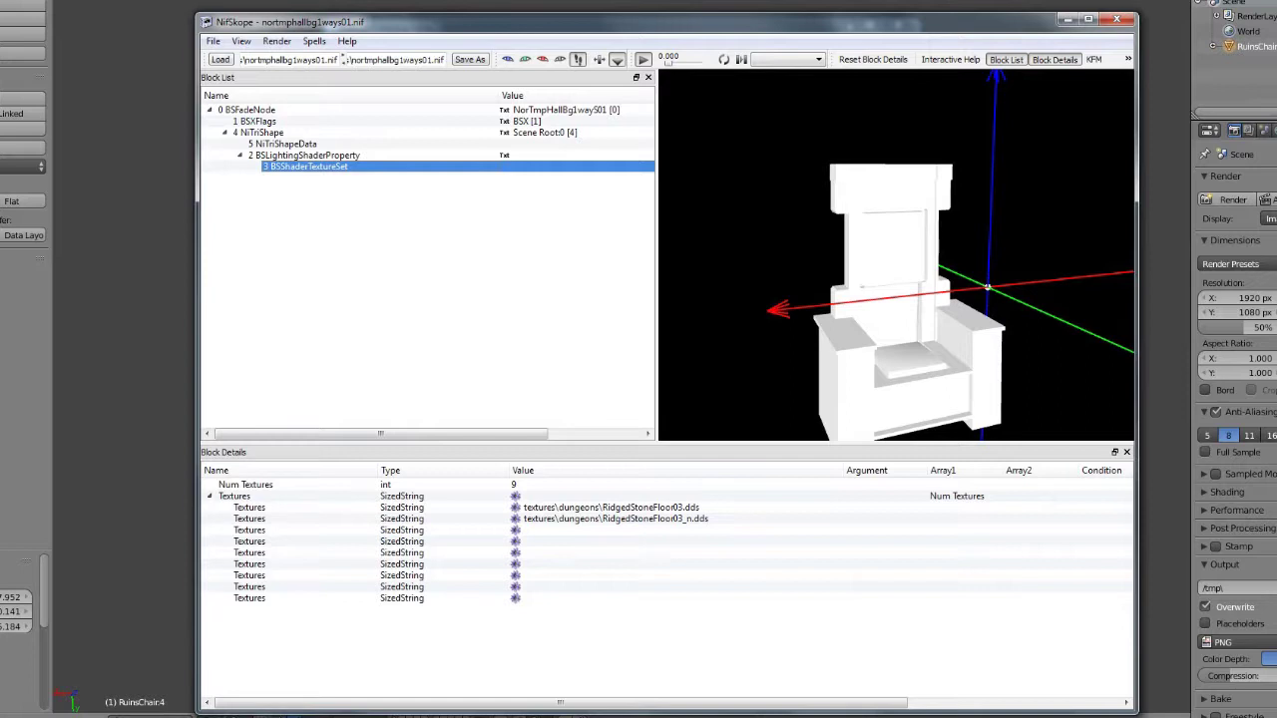
{"action": "left_click", "coordinate": [286, 144]}
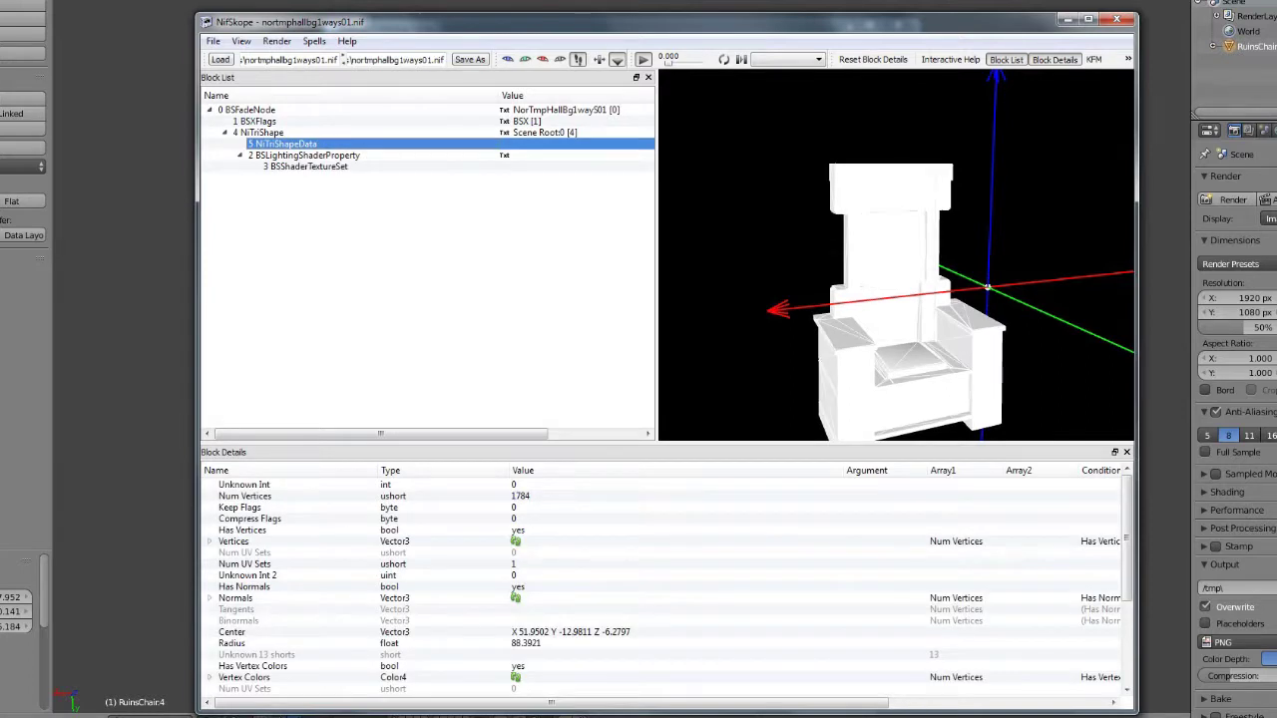
{"action": "left_click", "coordinate": [308, 166]}
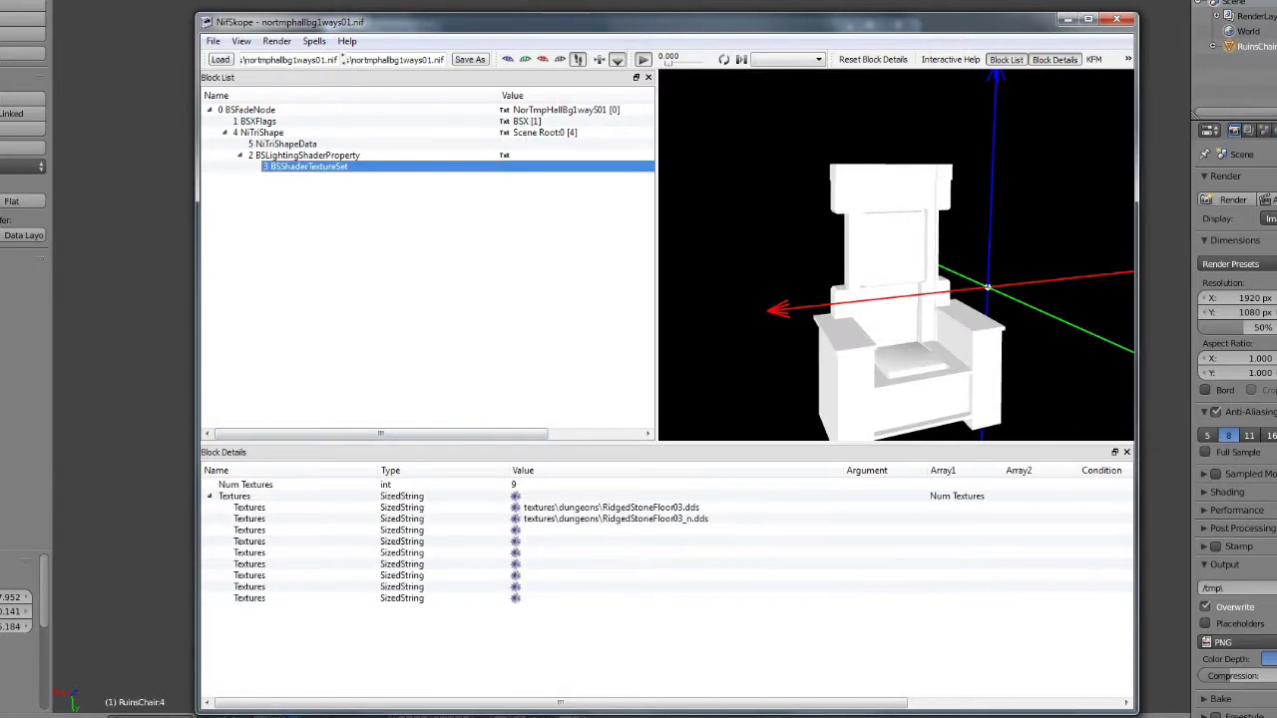
{"action": "left_click", "coordinate": [307, 155]}
{"action": "left_click", "coordinate": [308, 167]}
{"action": "left_click", "coordinate": [611, 519]}
{"action": "double_click", "coordinate": [611, 508]}
{"action": "left_click", "coordinate": [610, 531]}
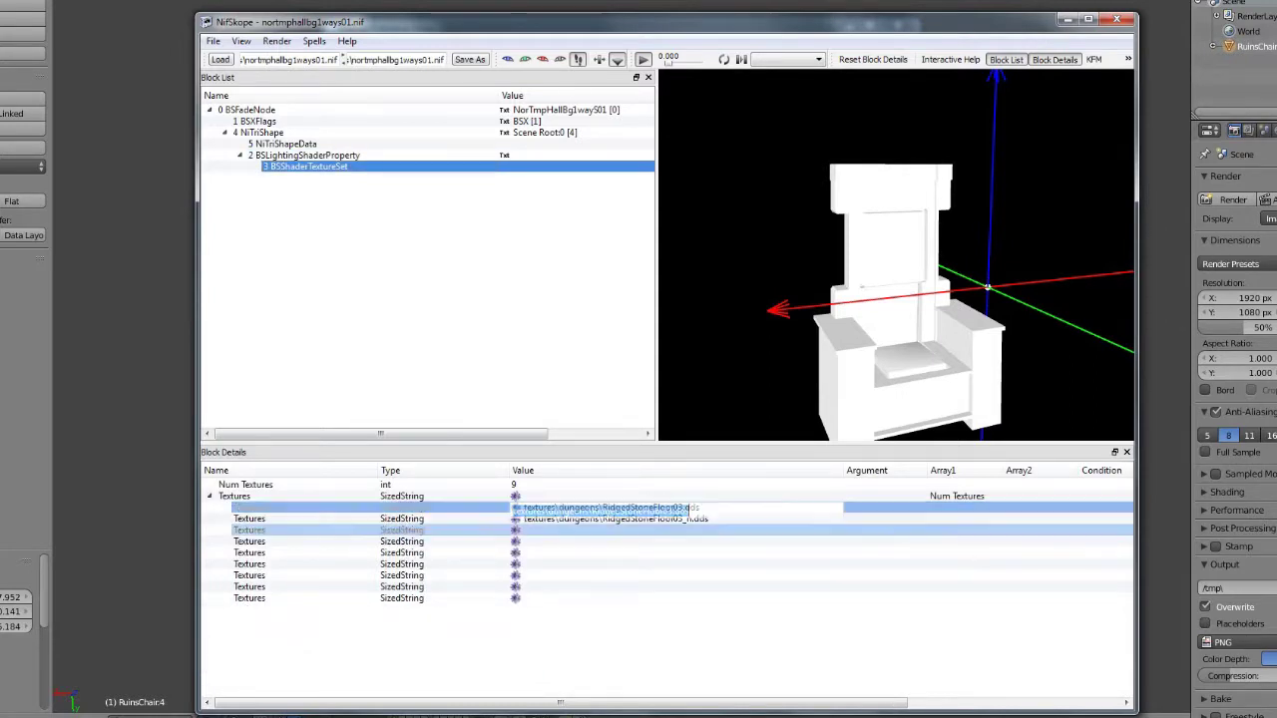
{"action": "double_click", "coordinate": [688, 508]}
{"action": "left_click_drag", "start_coordinate": [694, 511], "coordinate": [547, 510]}
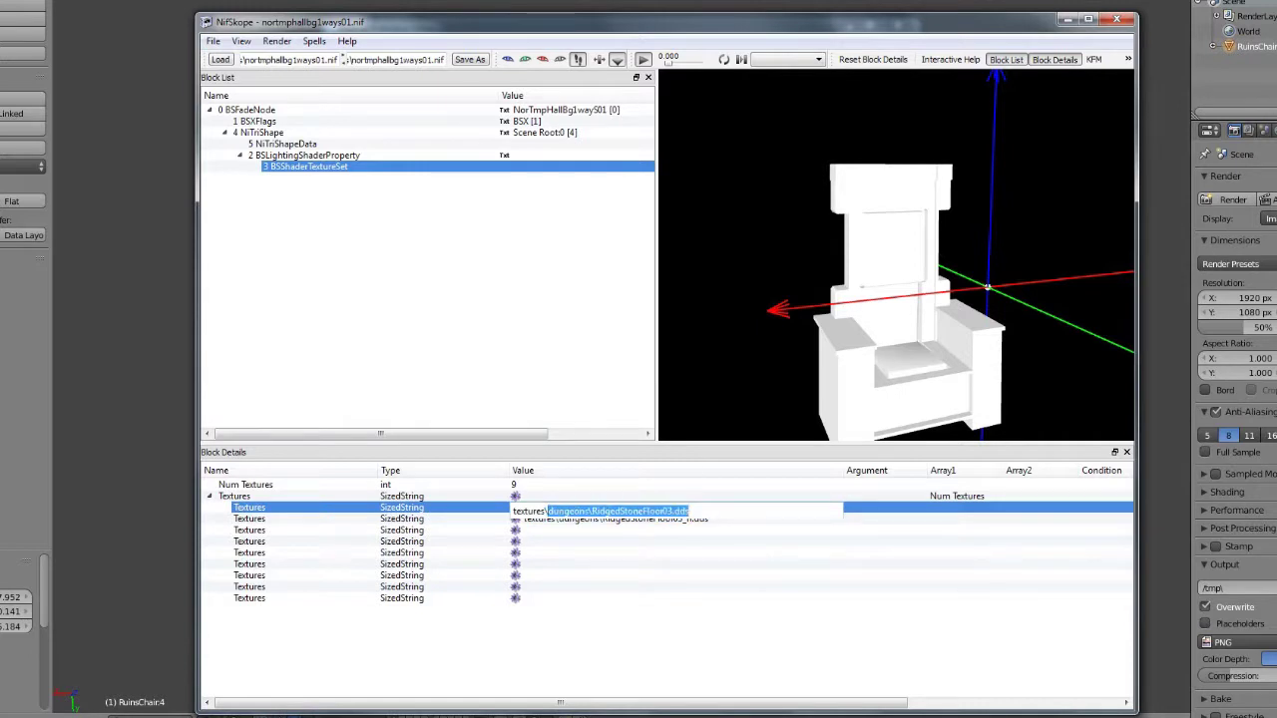
Launch Adobe Photoshop CS6 (64 Bit)
{"action": "key", "text": "super"}
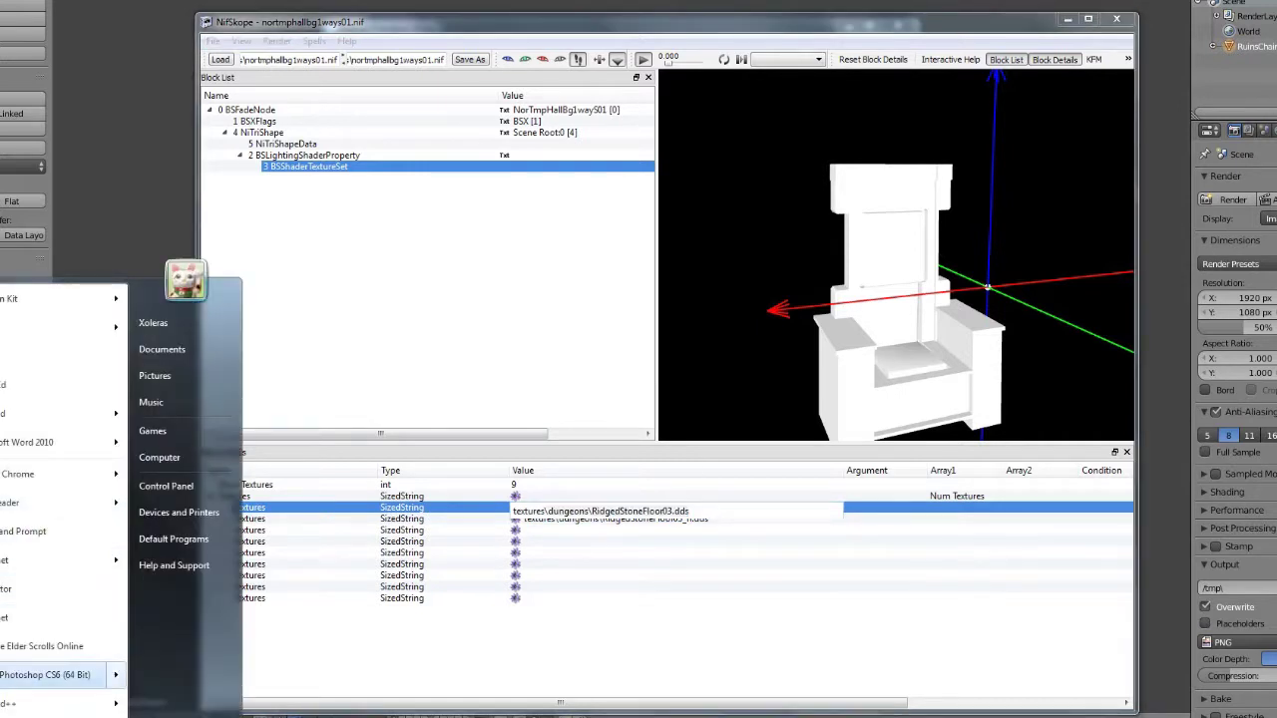
{"action": "left_click", "coordinate": [48, 675]}
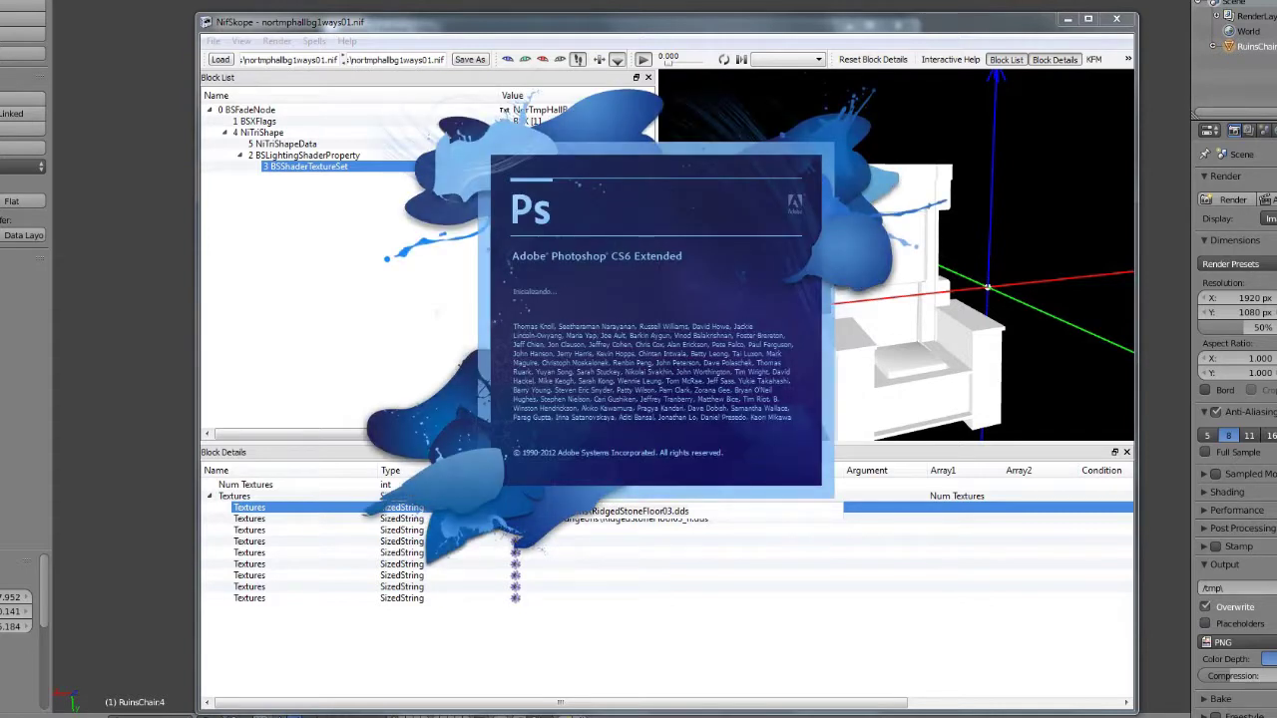
{"action": "left_click", "coordinate": [638, 576]}
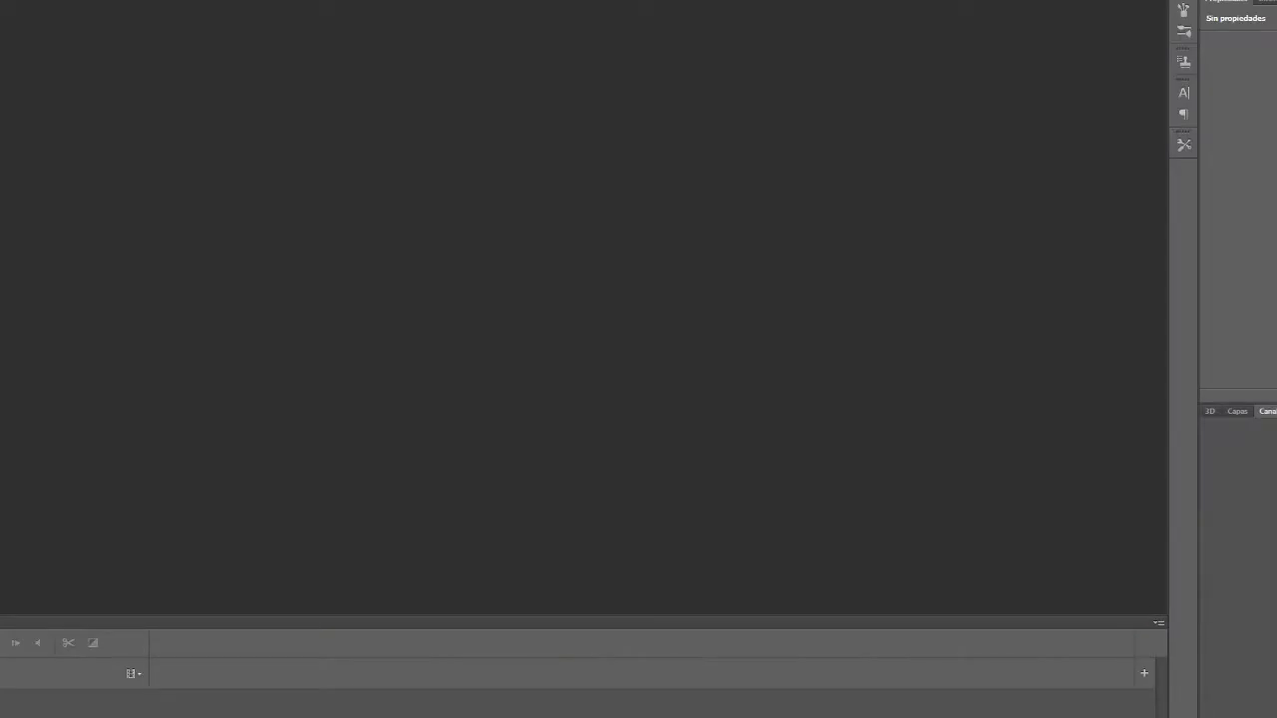
{"action": "key", "text": "alt+a"}
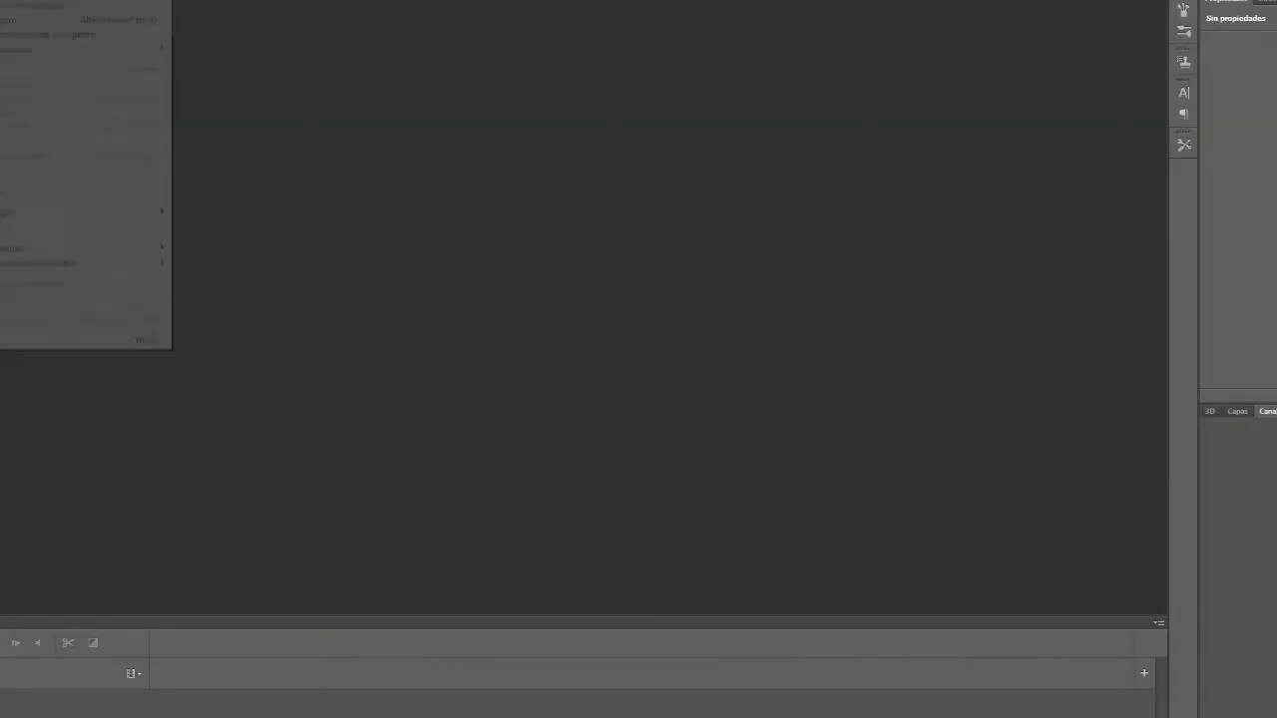
{"action": "mouse_move", "coordinate": [30, 212]}
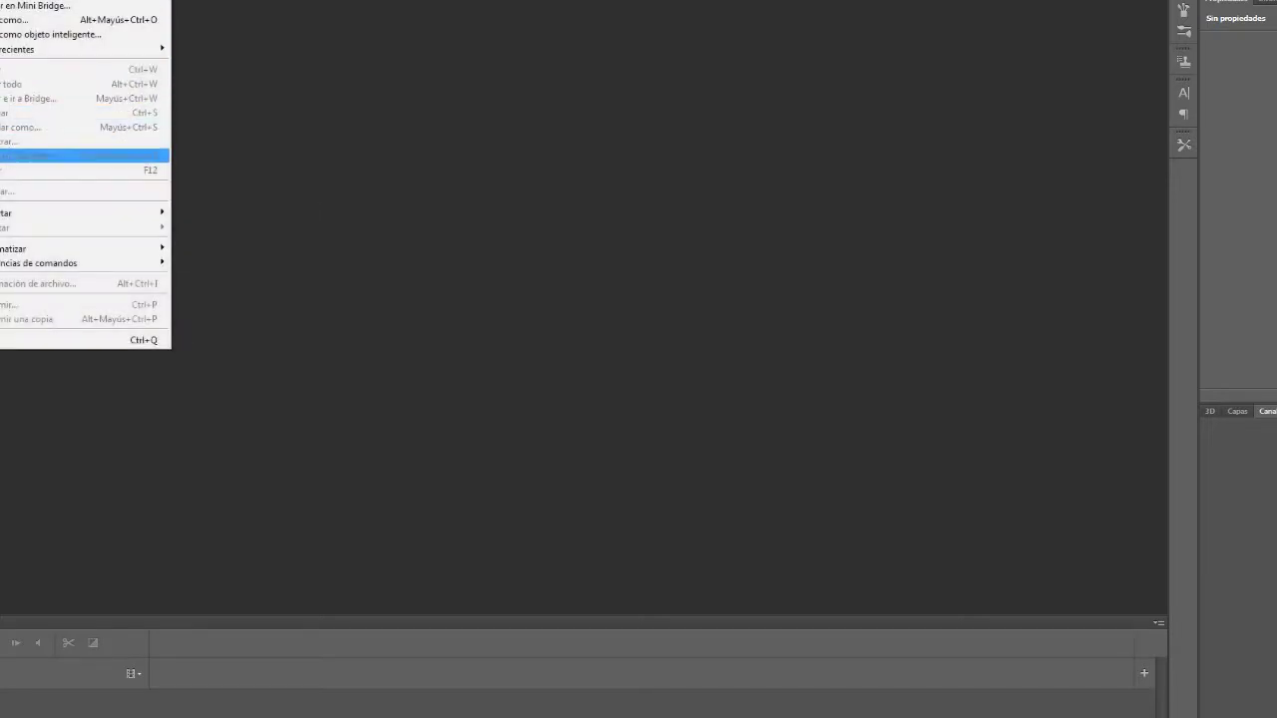
{"action": "mouse_move", "coordinate": [75, 0]}
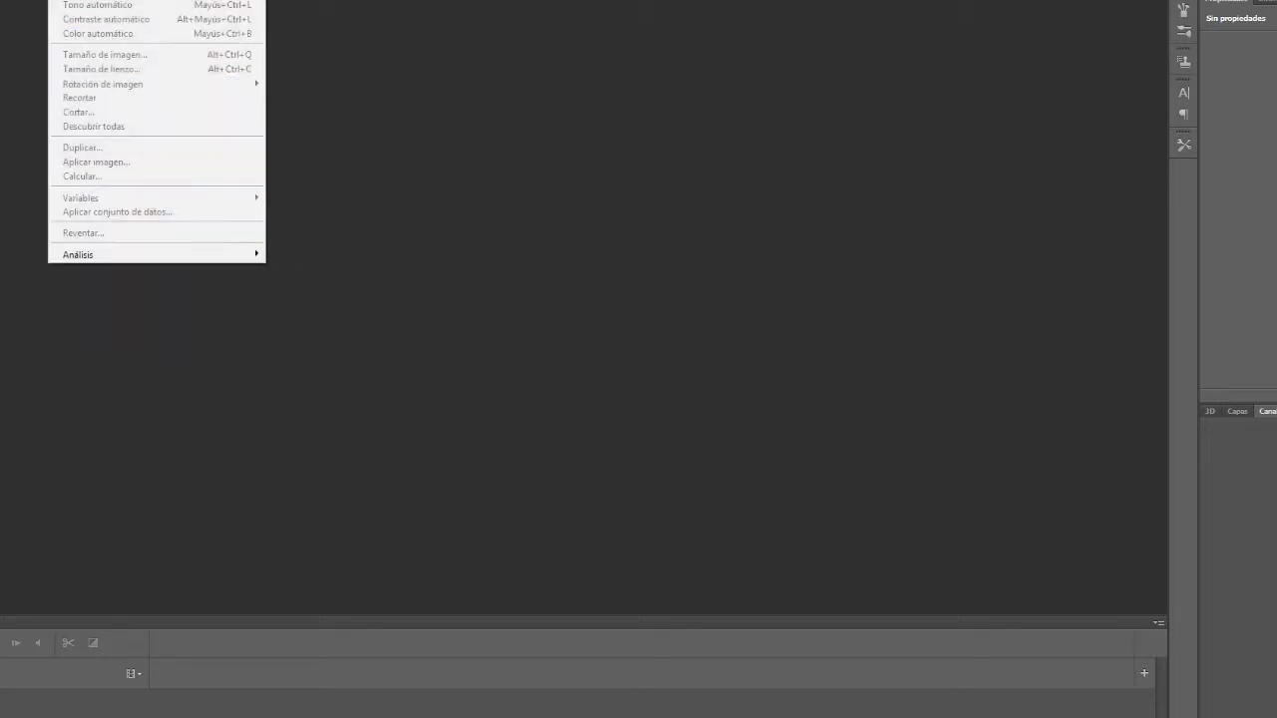
{"action": "mouse_move", "coordinate": [0, 0]}
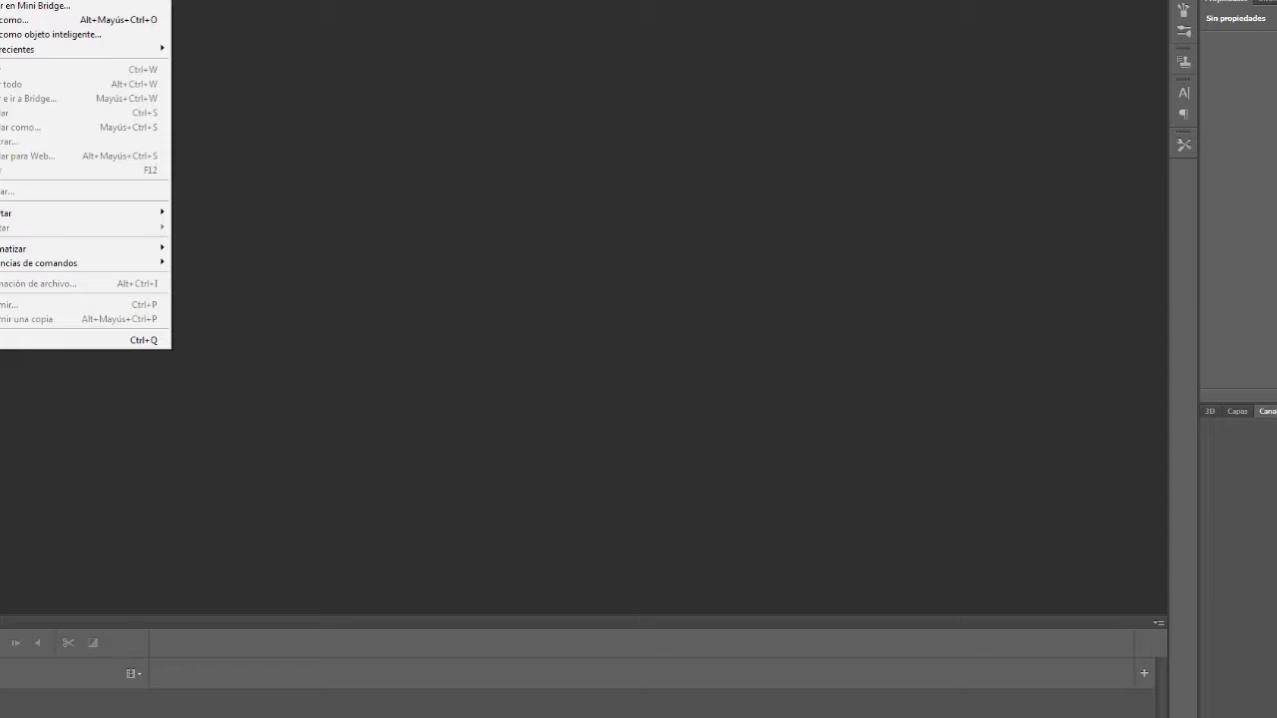
{"action": "left_click", "coordinate": [10, 0]}
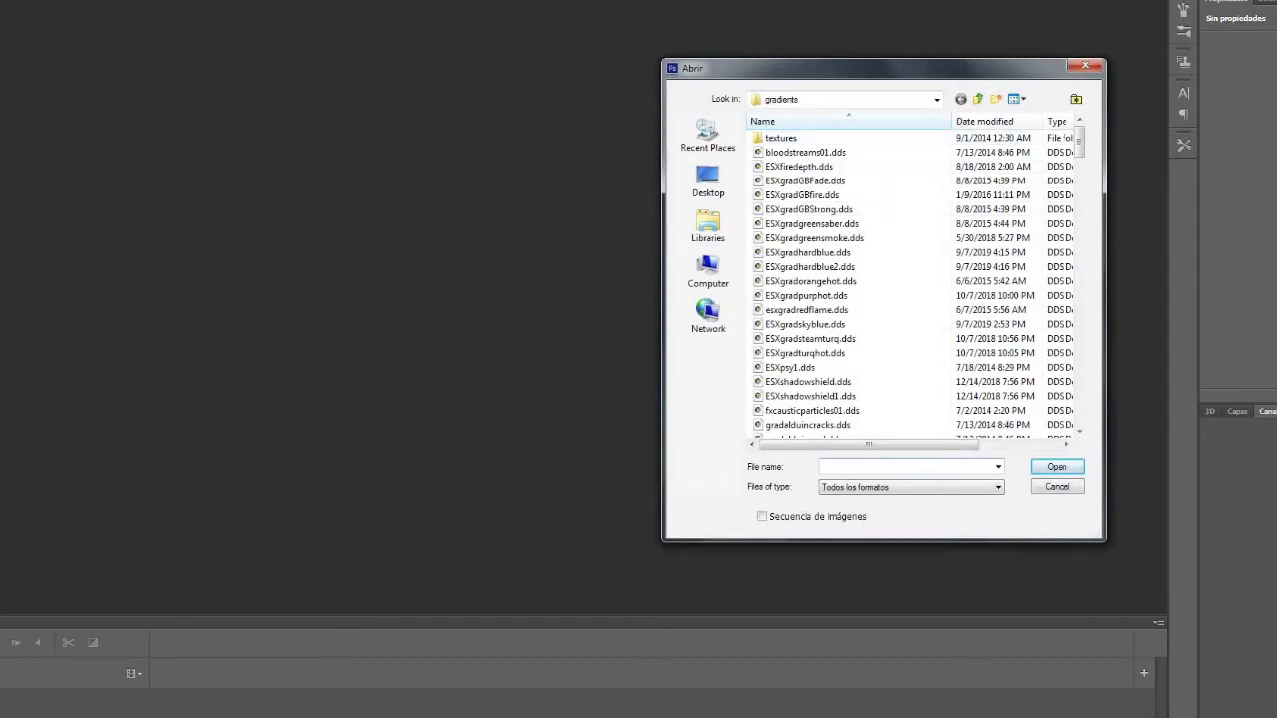
{"action": "key", "text": "Escape"}
Create a new transparent image 512 pixels wide and 512 pixels high
{"action": "left_click", "coordinate": [0, 0]}
{"action": "left_click", "coordinate": [10, 0]}
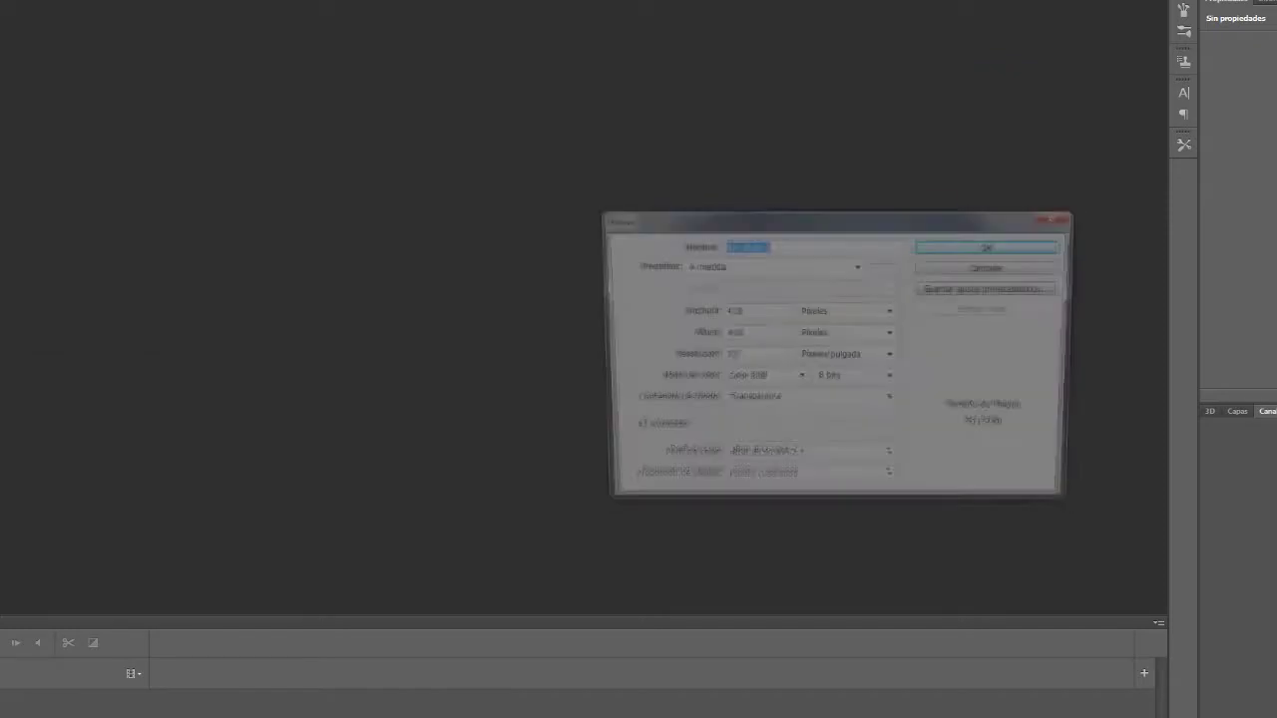
{"action": "left_click", "coordinate": [760, 311]}
{"action": "key", "text": "Tab"}
{"action": "key", "text": "Tab"}
{"action": "type", "text": "512"}
{"action": "key", "text": "Tab"}
{"action": "type", "text": "512"}
{"action": "key", "text": "Return"}
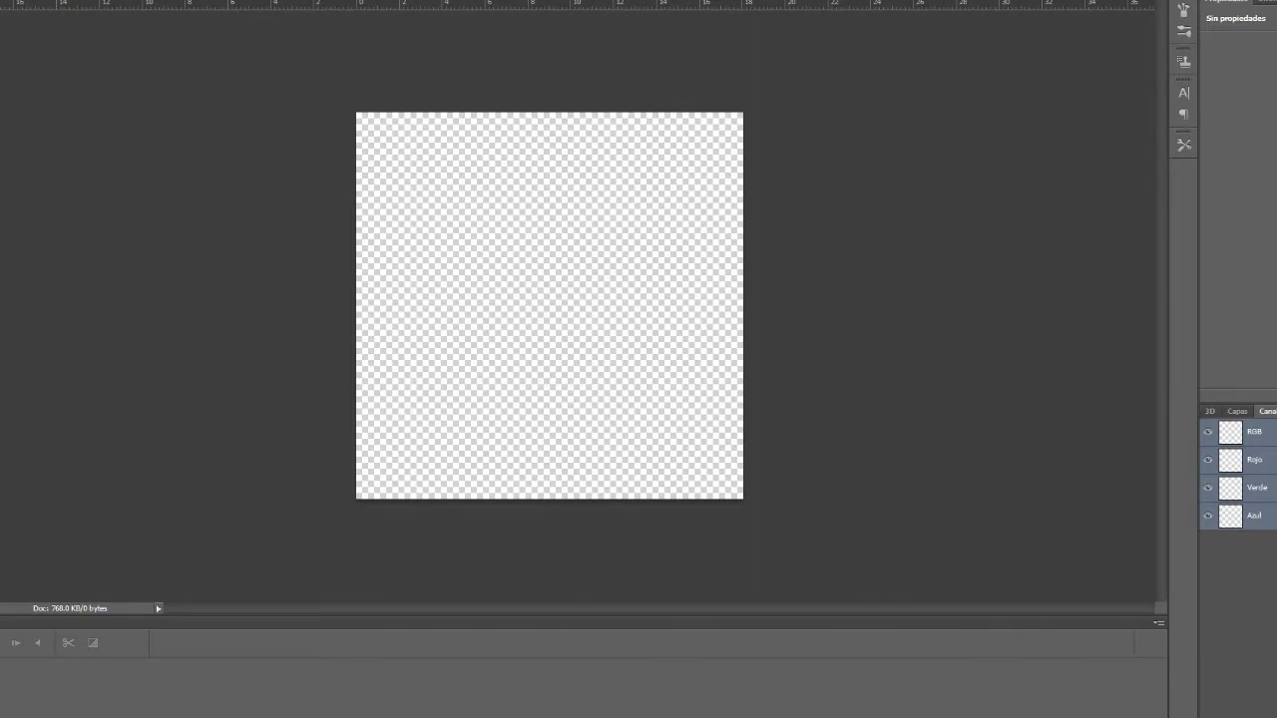
Scribble black brush strokes across the canvas and save the image in D3D/DDS format as comp in the Textures\ESX\misc folder
{"action": "mouse_move", "coordinate": [562, 217]}
{"action": "left_mouse_down"}
{"action": "mouse_move", "coordinate": [661, 456]}
{"action": "mouse_move", "coordinate": [484, 163]}
{"action": "mouse_move", "coordinate": [370, 428]}
{"action": "mouse_move", "coordinate": [493, 461]}
{"action": "mouse_move", "coordinate": [359, 215]}
{"action": "left_mouse_up"}
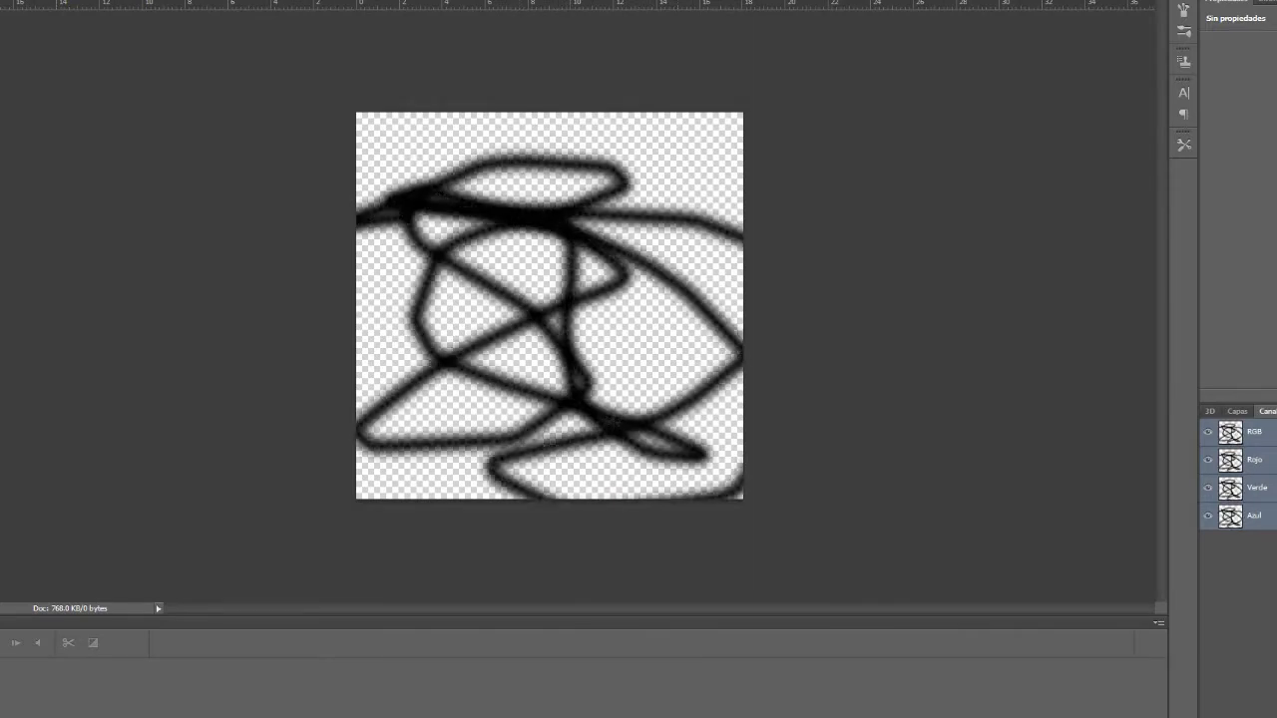
{"action": "left_click", "coordinate": [64, 0]}
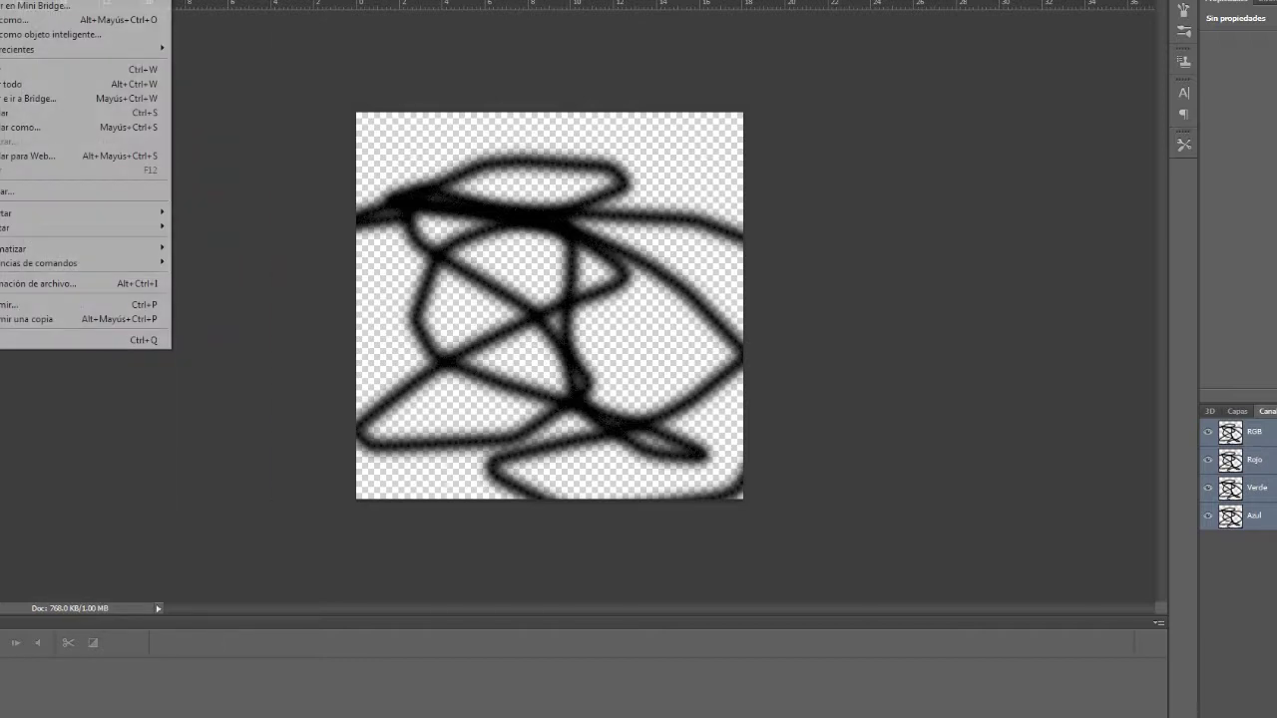
{"action": "left_click", "coordinate": [20, 128]}
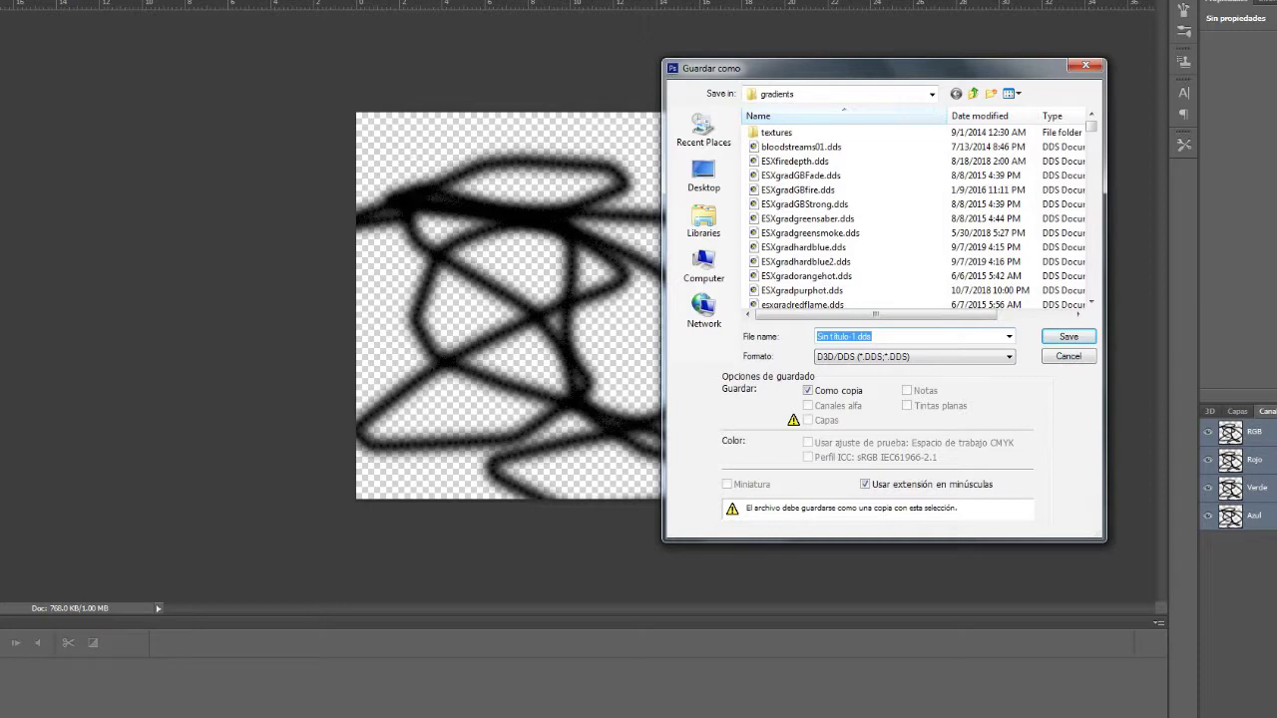
{"action": "left_click", "coordinate": [932, 93]}
{"action": "left_click", "coordinate": [820, 268]}
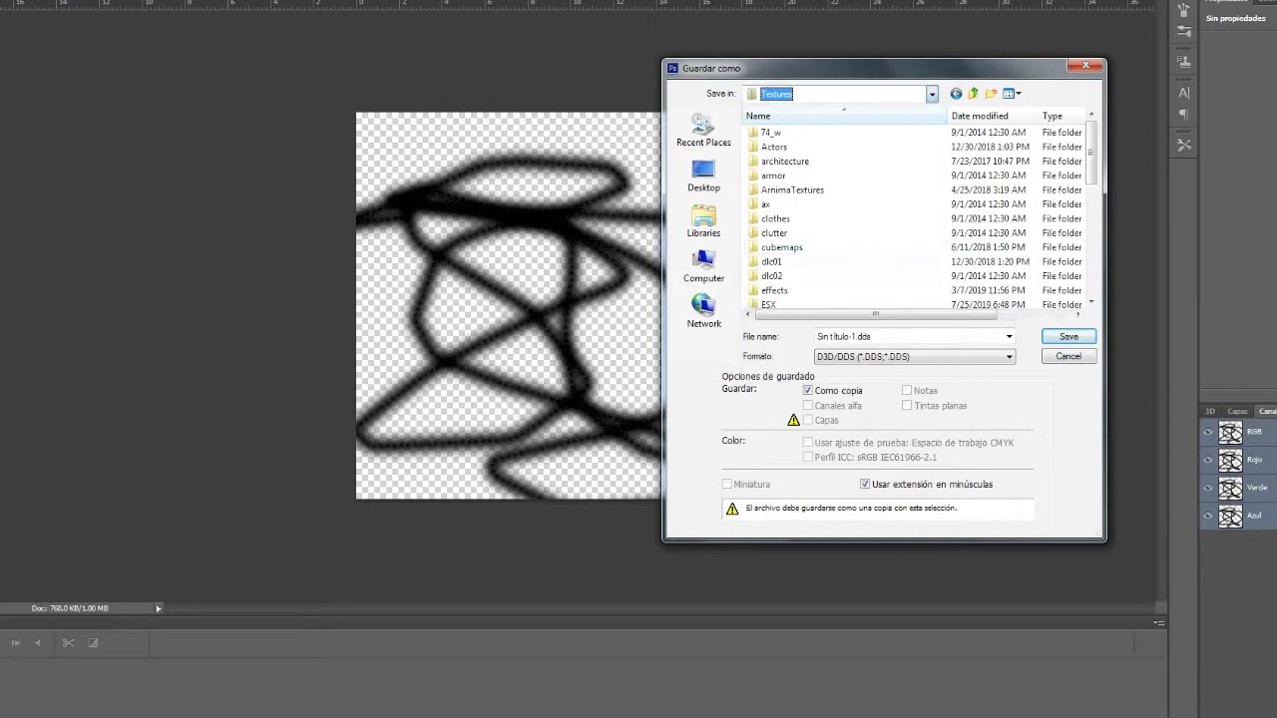
{"action": "scroll", "coordinate": [788, 269], "scroll_direction": "down", "scroll_amount": 1}
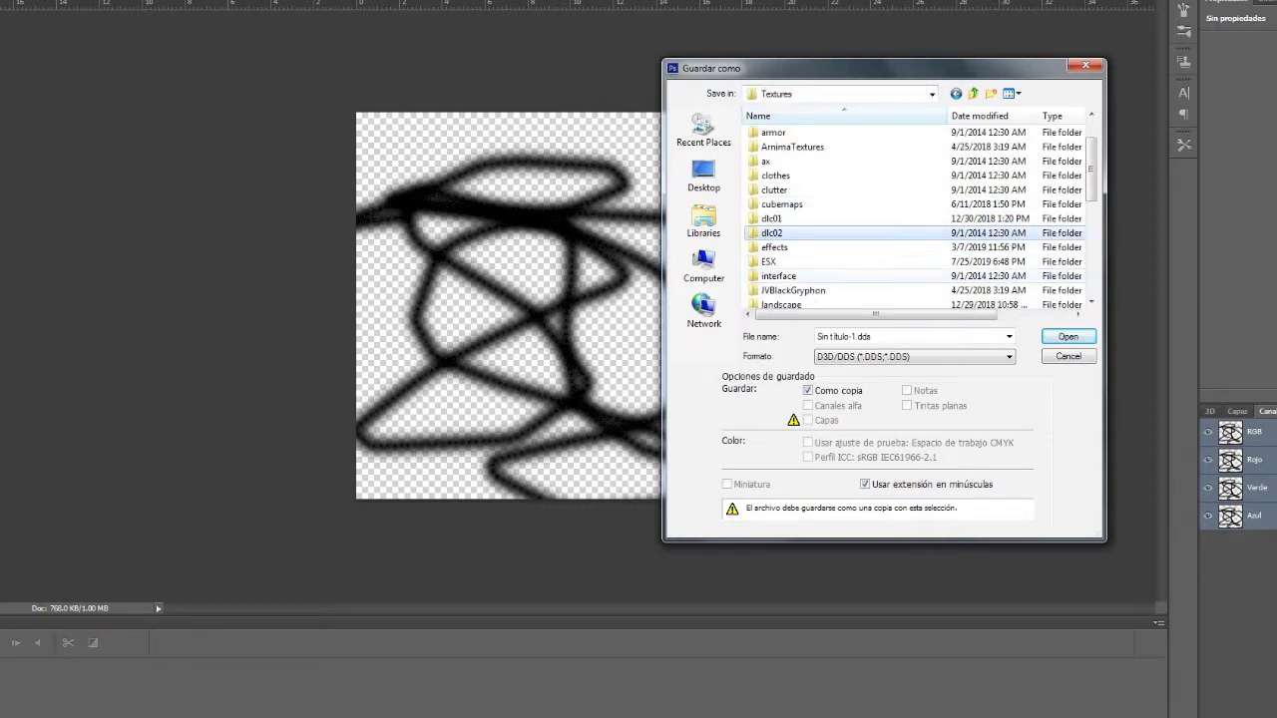
{"action": "double_click", "coordinate": [772, 261]}
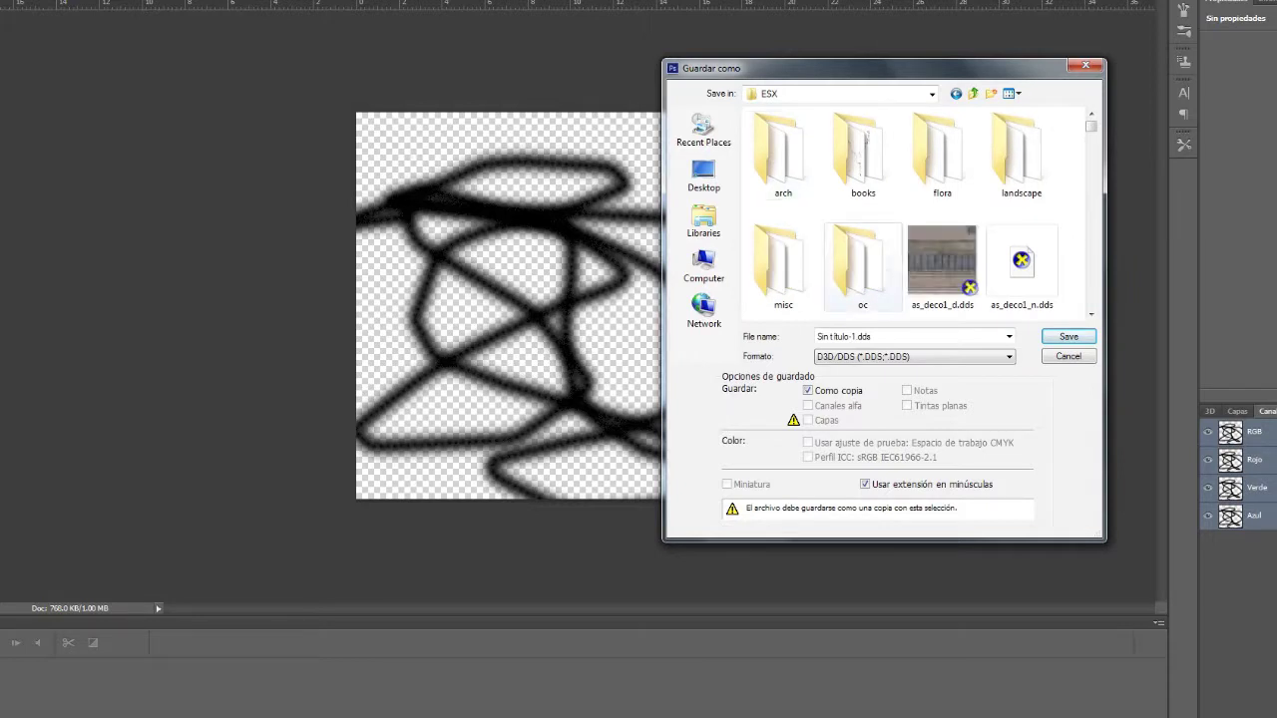
{"action": "double_click", "coordinate": [782, 261]}
{"action": "left_click", "coordinate": [870, 337]}
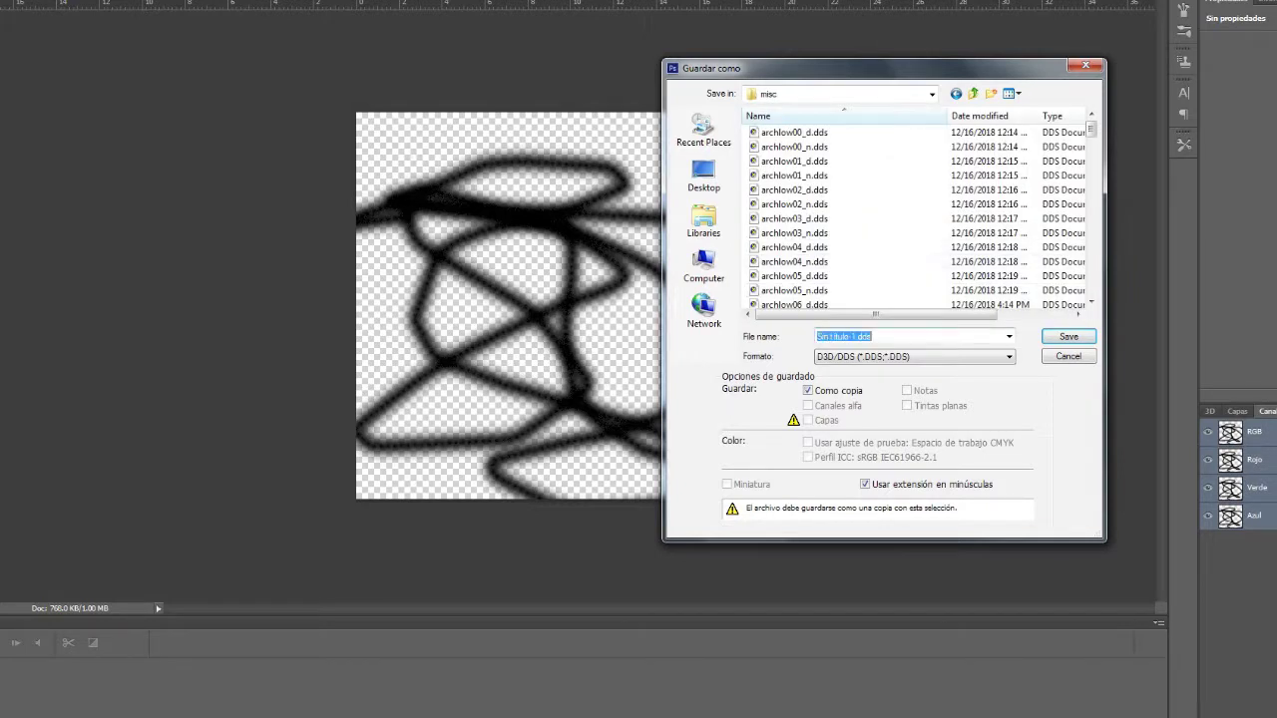
{"action": "type", "text": "comp"}
{"action": "key", "text": "Return"}
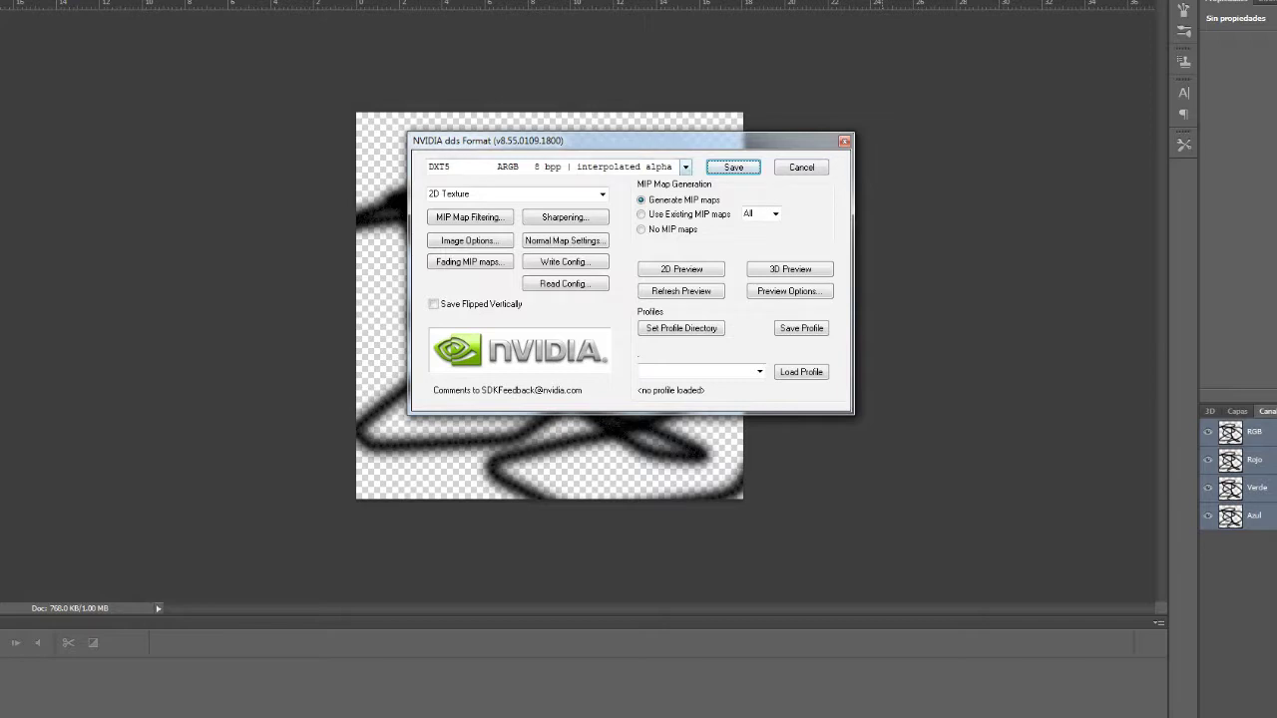
Review the DDS compression formats and save the texture as DXT5 ARGB 8 bpp interpolated alpha with generated MIP maps
{"action": "left_click", "coordinate": [685, 166]}
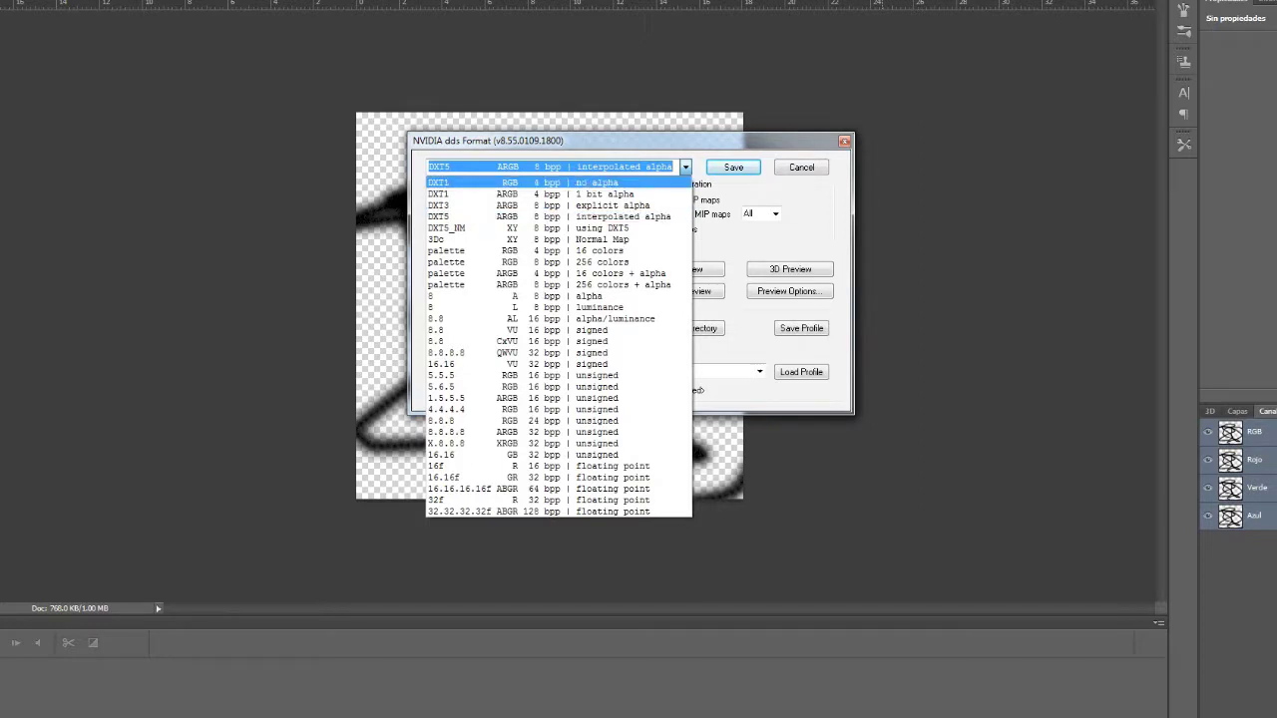
{"action": "left_click", "coordinate": [685, 166]}
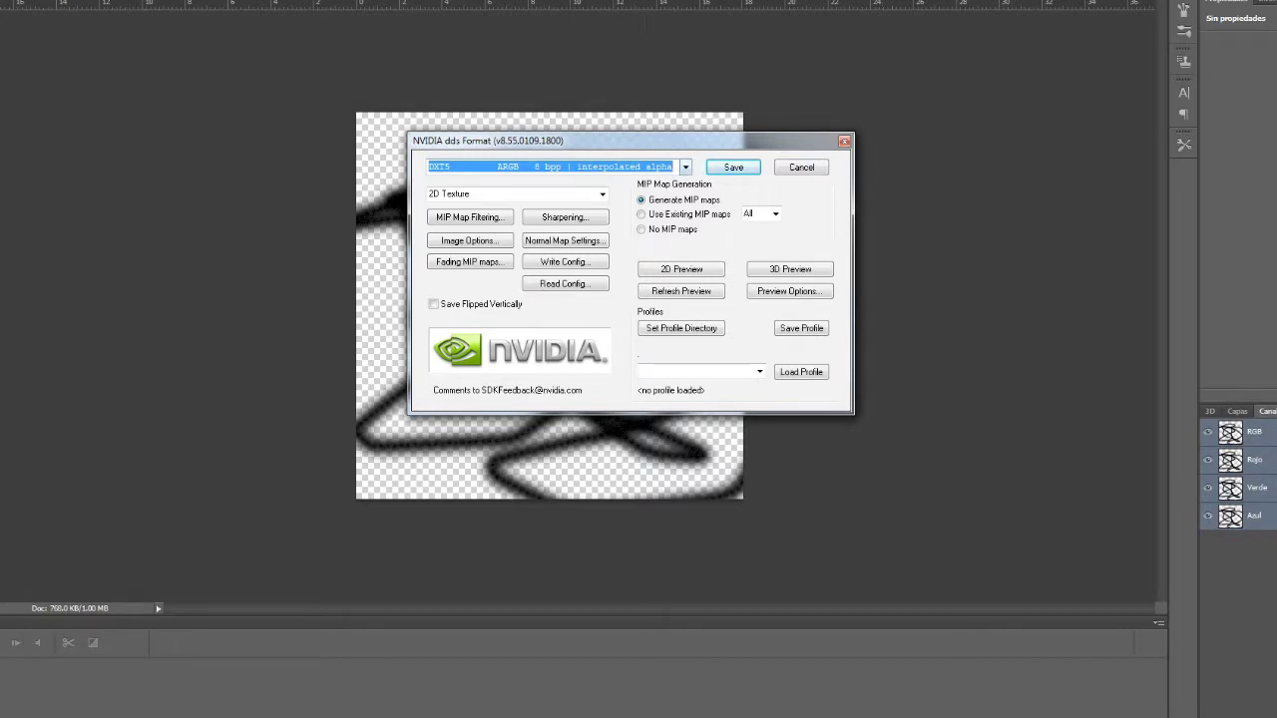
{"action": "left_click", "coordinate": [685, 167]}
{"action": "left_click", "coordinate": [685, 166]}
{"action": "key", "text": "alt+Down"}
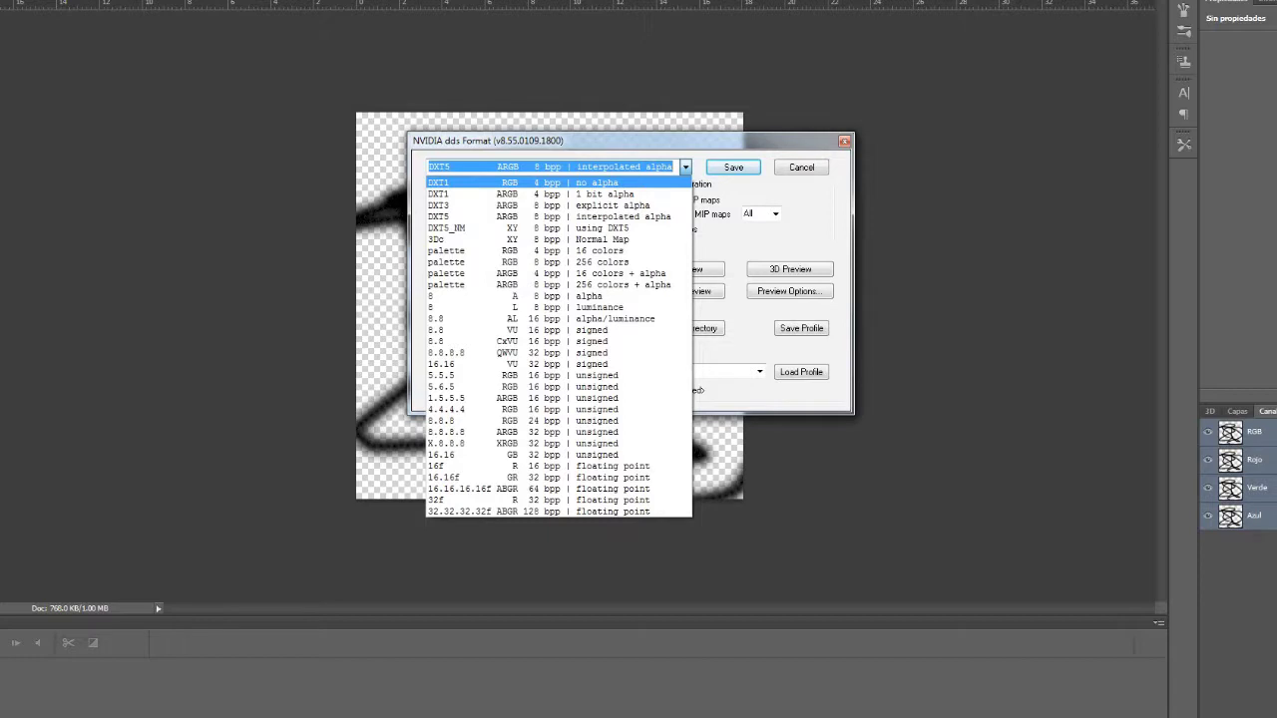
{"action": "key", "text": "Escape"}
{"action": "key", "text": "alt+Down"}
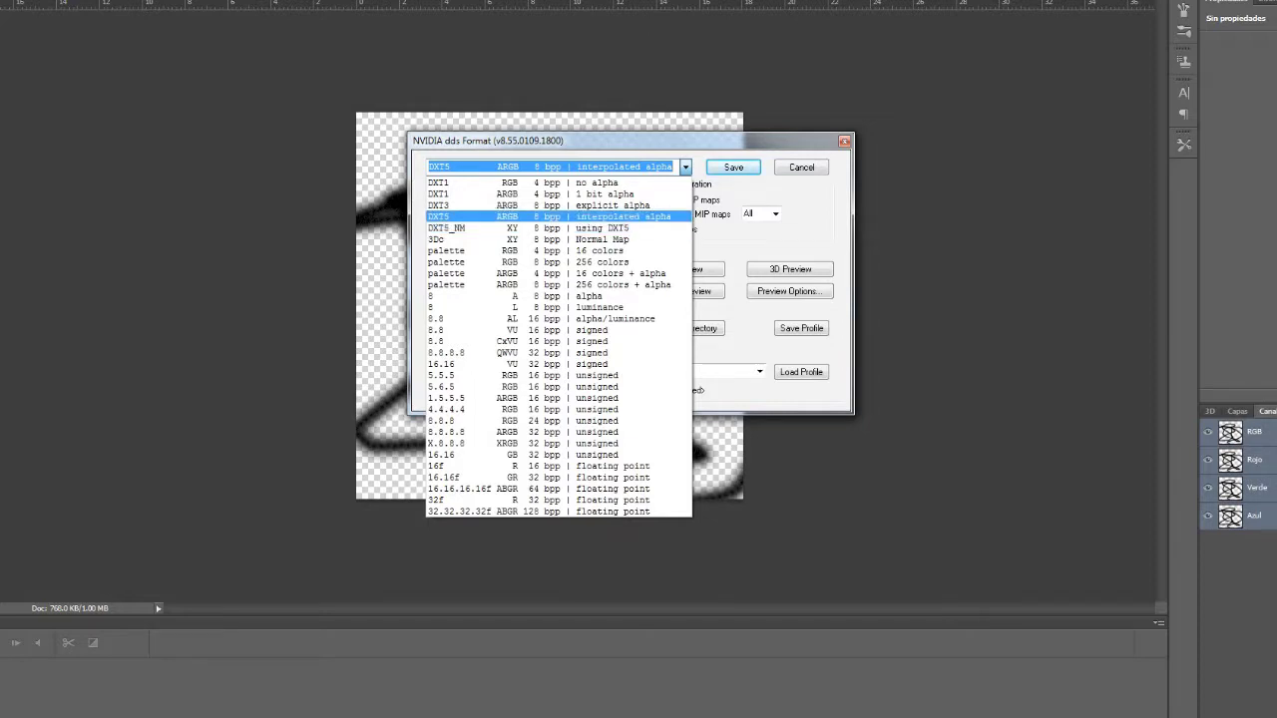
{"action": "left_click", "coordinate": [470, 217]}
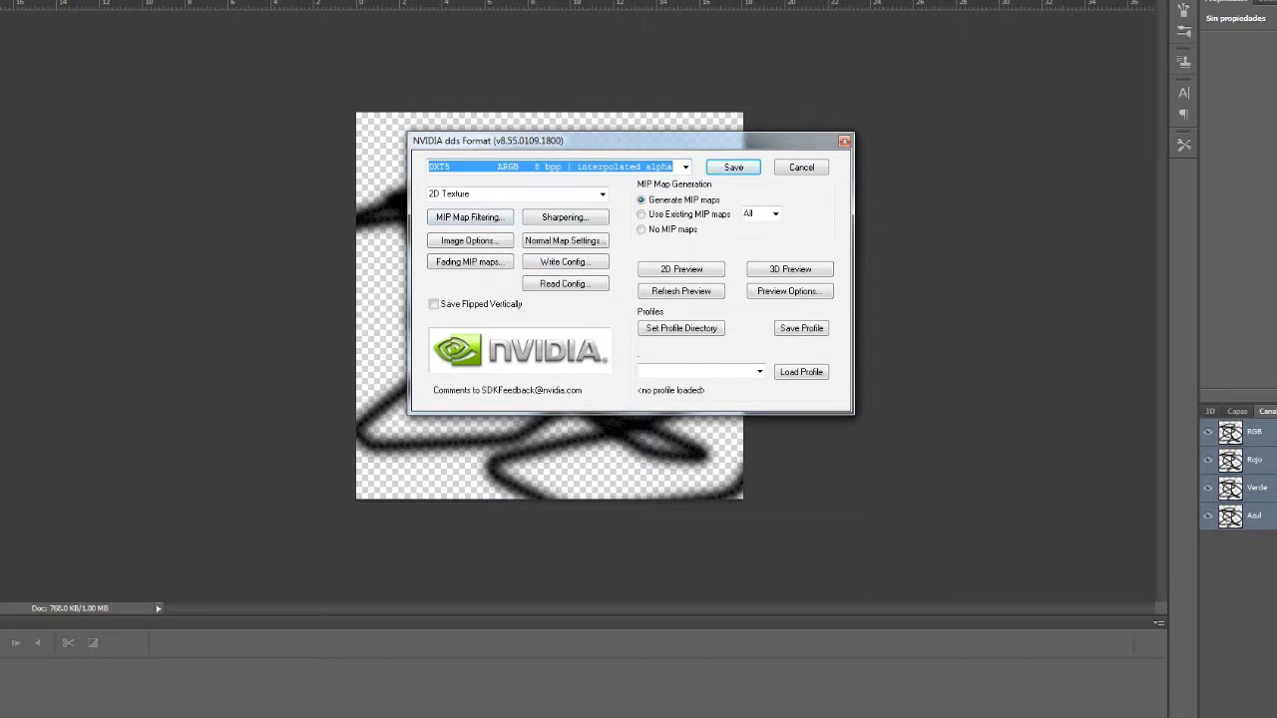
{"action": "left_click", "coordinate": [733, 168]}
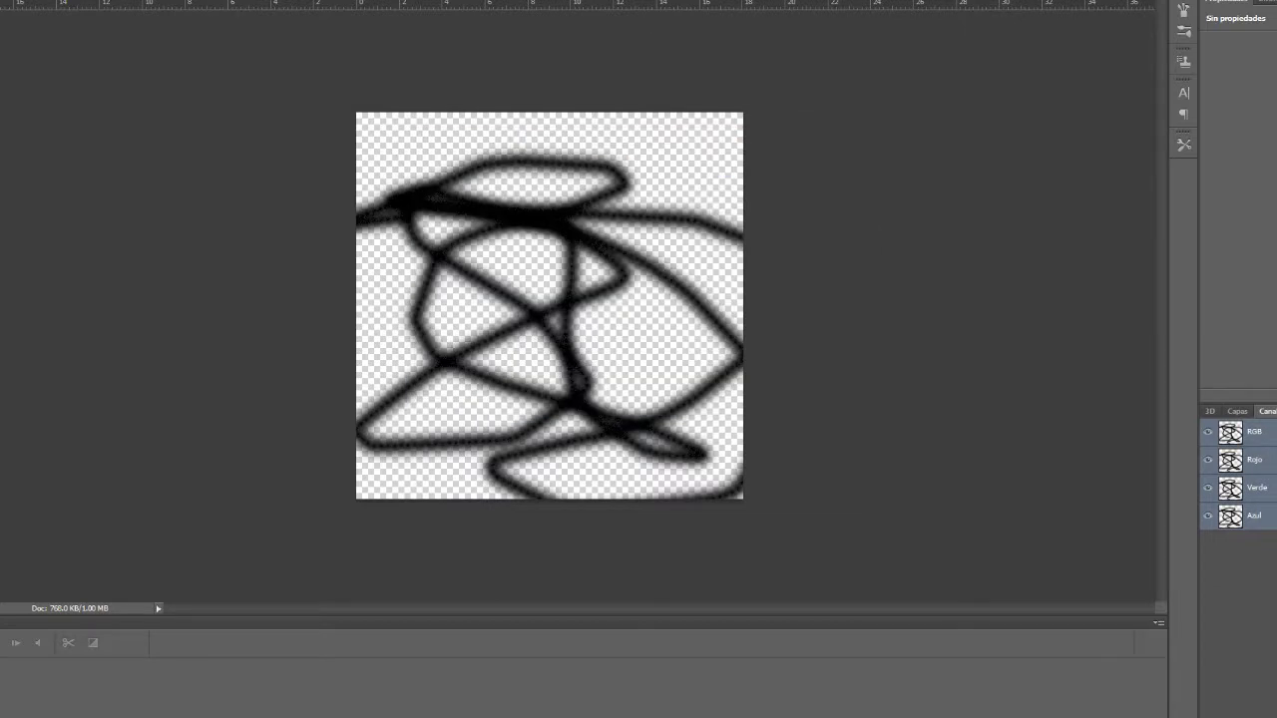
Switch to the NifSkope window with nortmphallbg1ways01.nif and select the first texture entry of the BSShaderTextureSet
{"action": "mouse_move", "coordinate": [199, 717]}
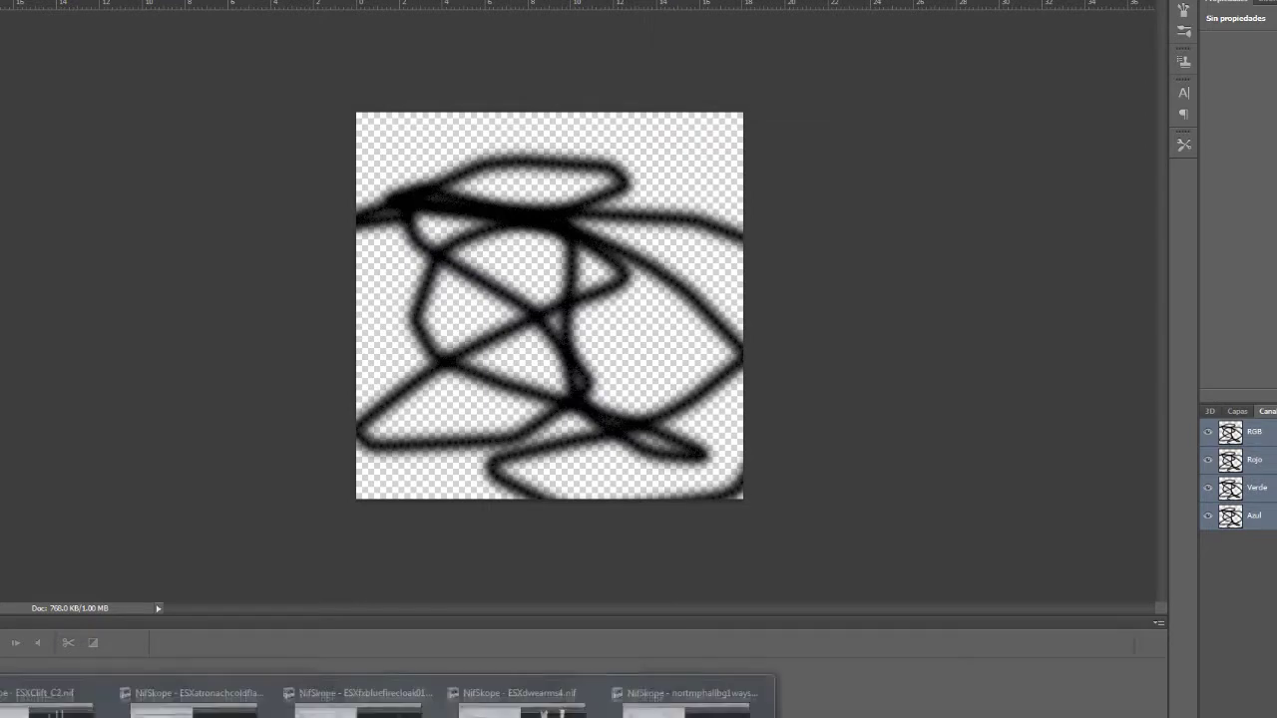
{"action": "left_click", "coordinate": [686, 710]}
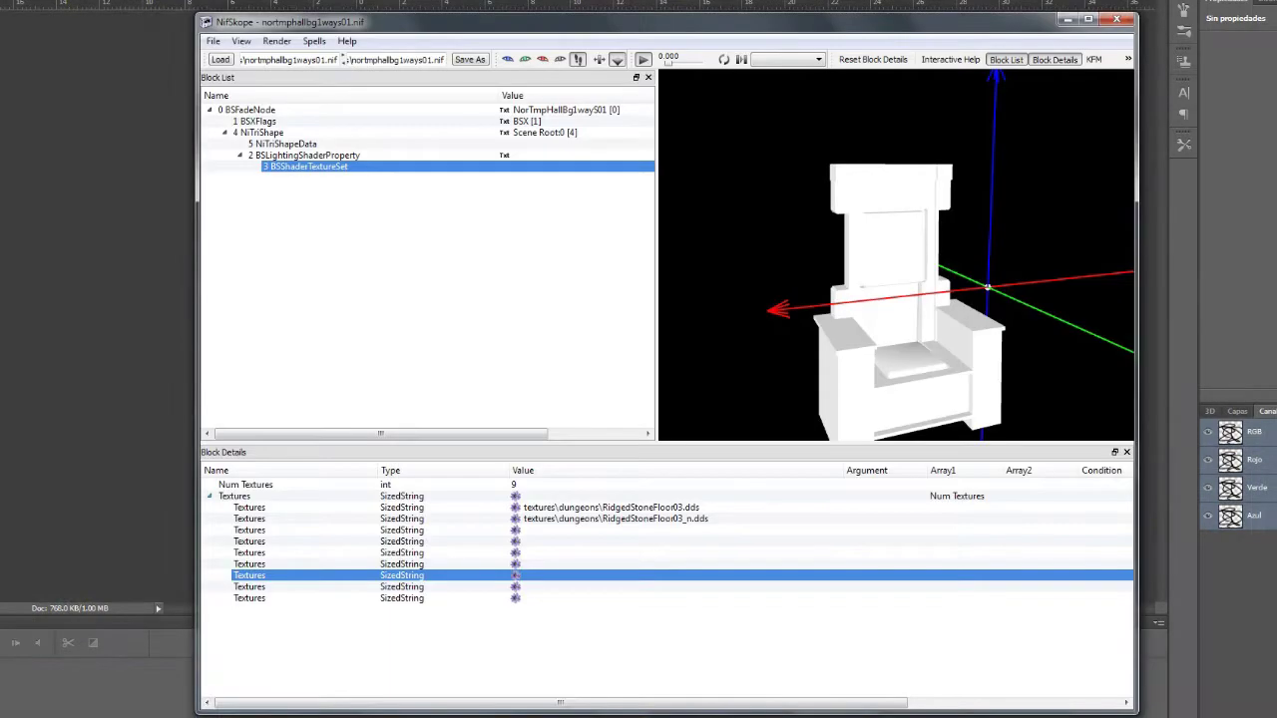
{"action": "left_click", "coordinate": [515, 508]}
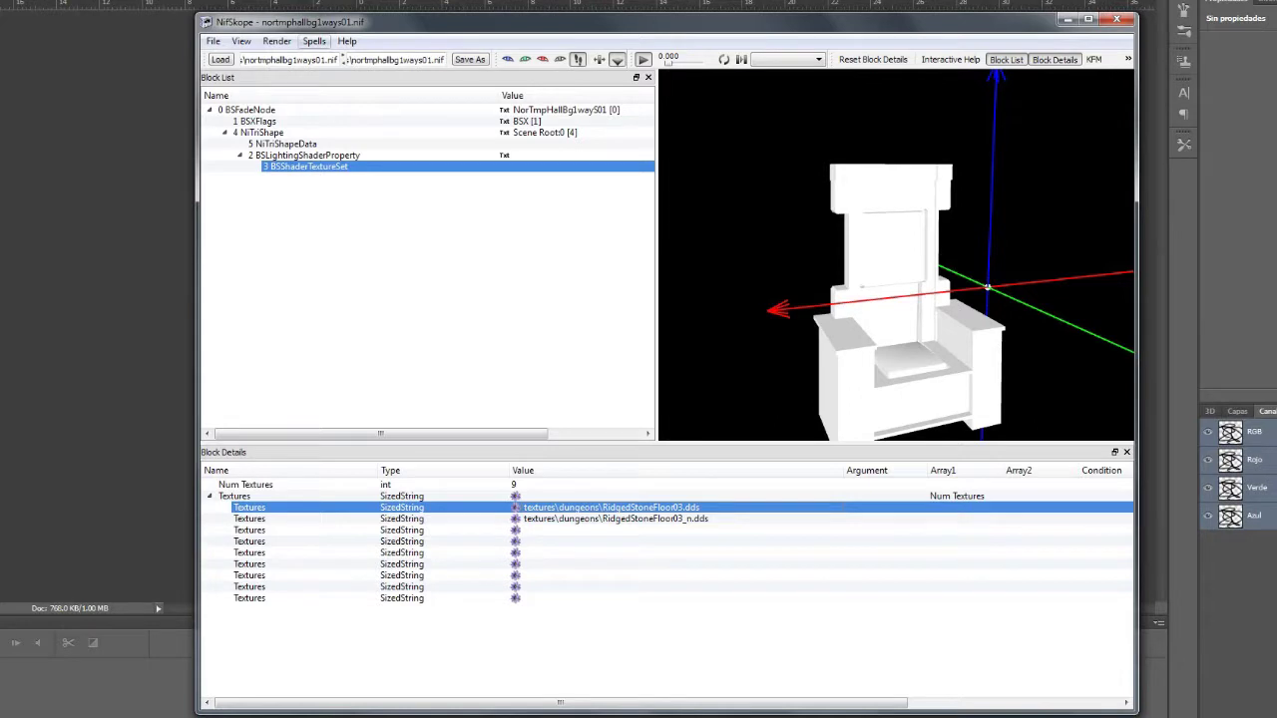
Review the custom texture folders for the Skyrim Data and Data\Textures paths in the render settings, and close the settings
{"action": "left_click", "coordinate": [276, 40]}
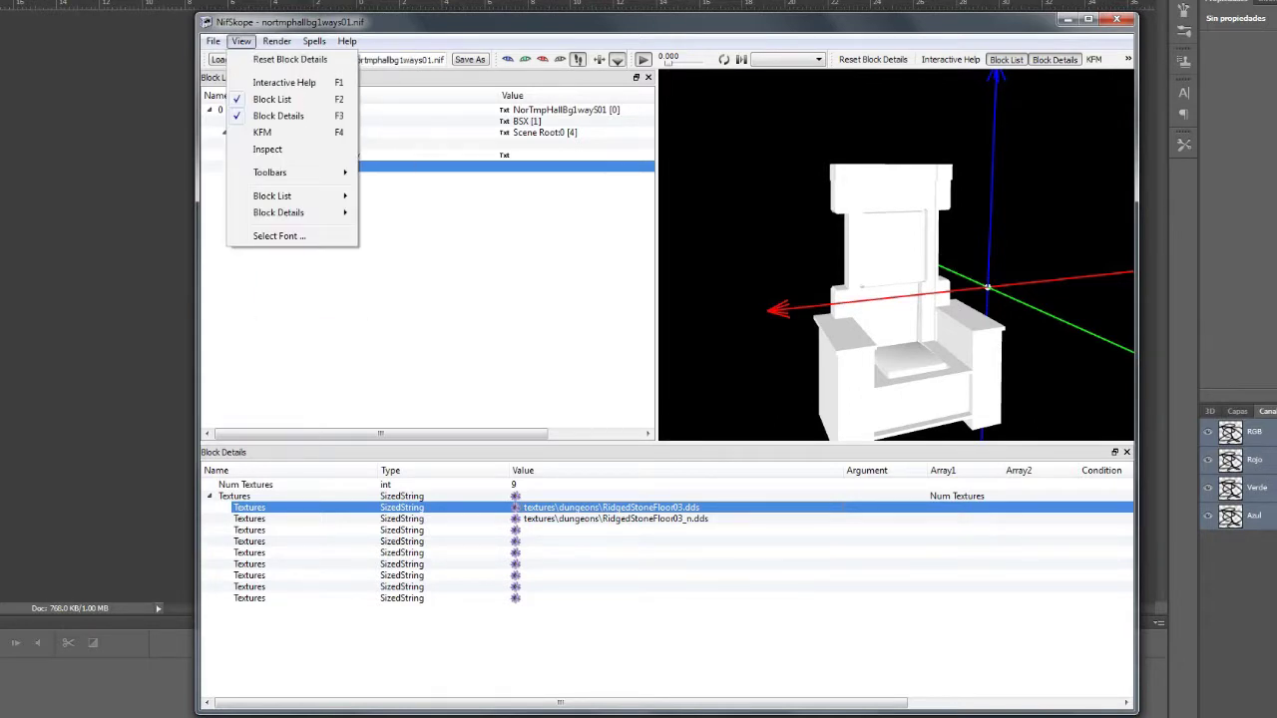
{"action": "mouse_move", "coordinate": [213, 41]}
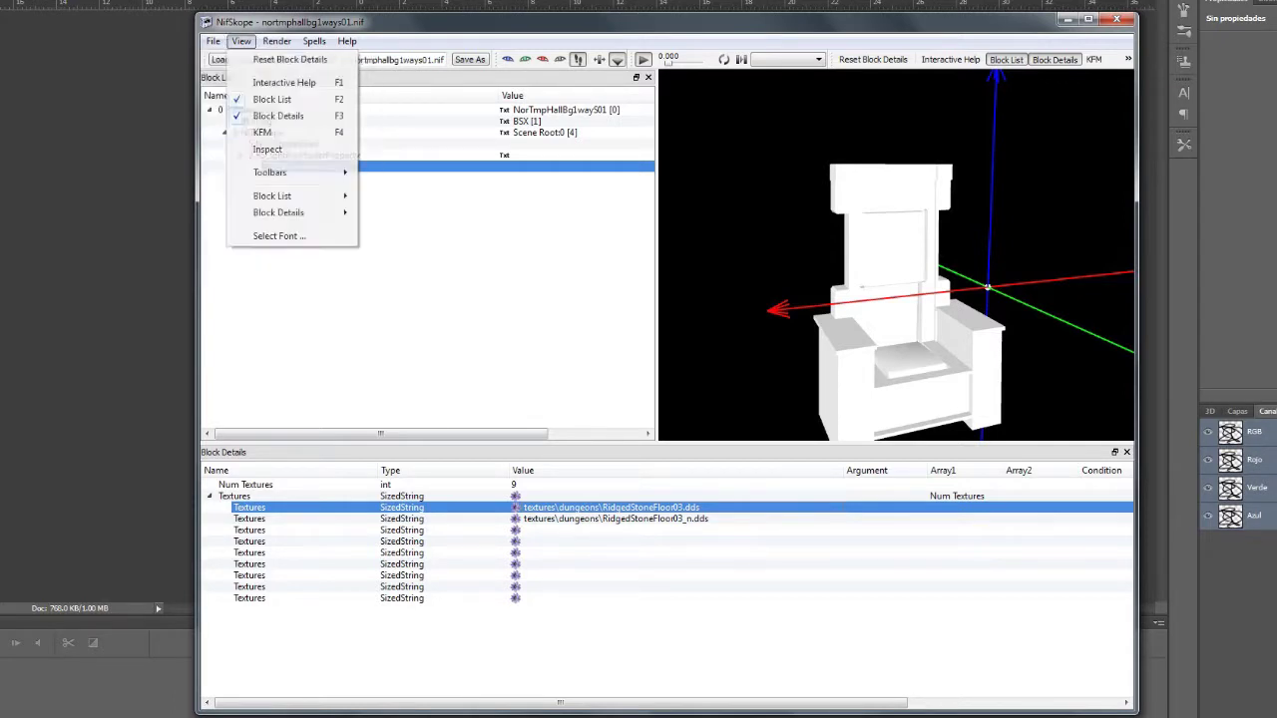
{"action": "mouse_move", "coordinate": [346, 41]}
{"action": "mouse_move", "coordinate": [276, 41]}
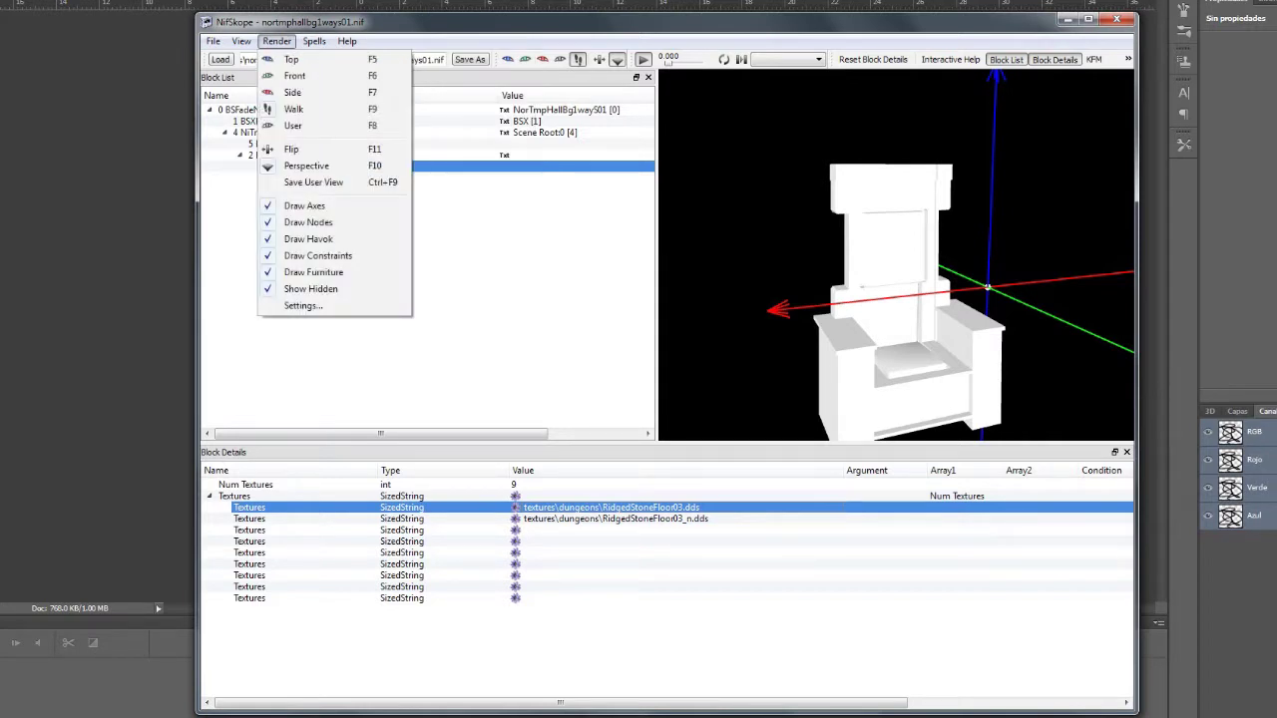
{"action": "left_click", "coordinate": [304, 305]}
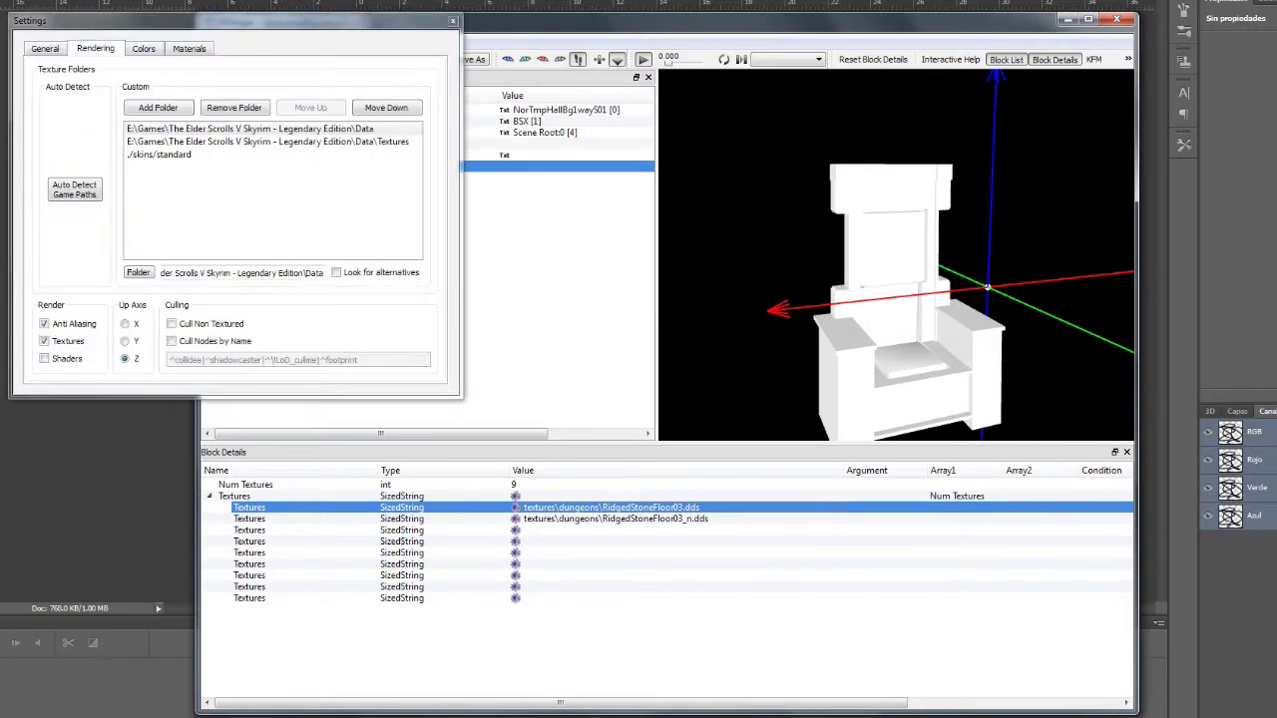
{"action": "left_click", "coordinate": [267, 142]}
{"action": "left_click", "coordinate": [267, 129]}
{"action": "left_click", "coordinate": [267, 142]}
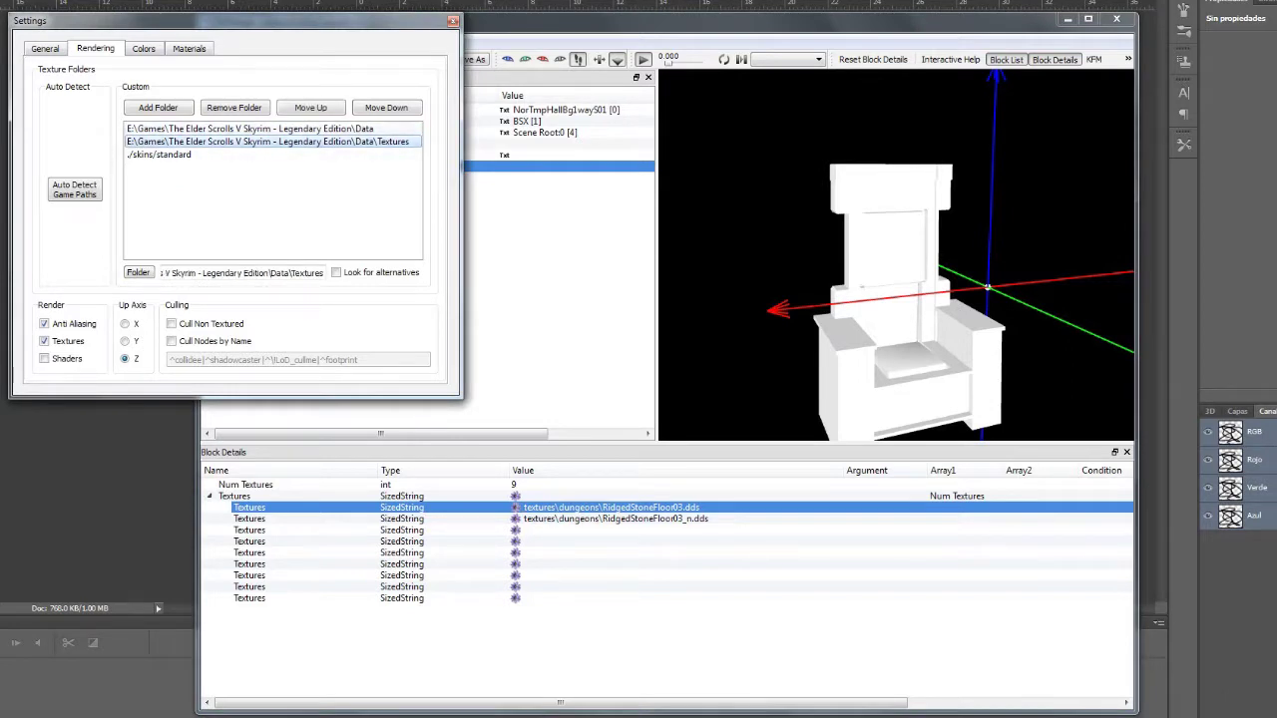
{"action": "left_click", "coordinate": [453, 20]}
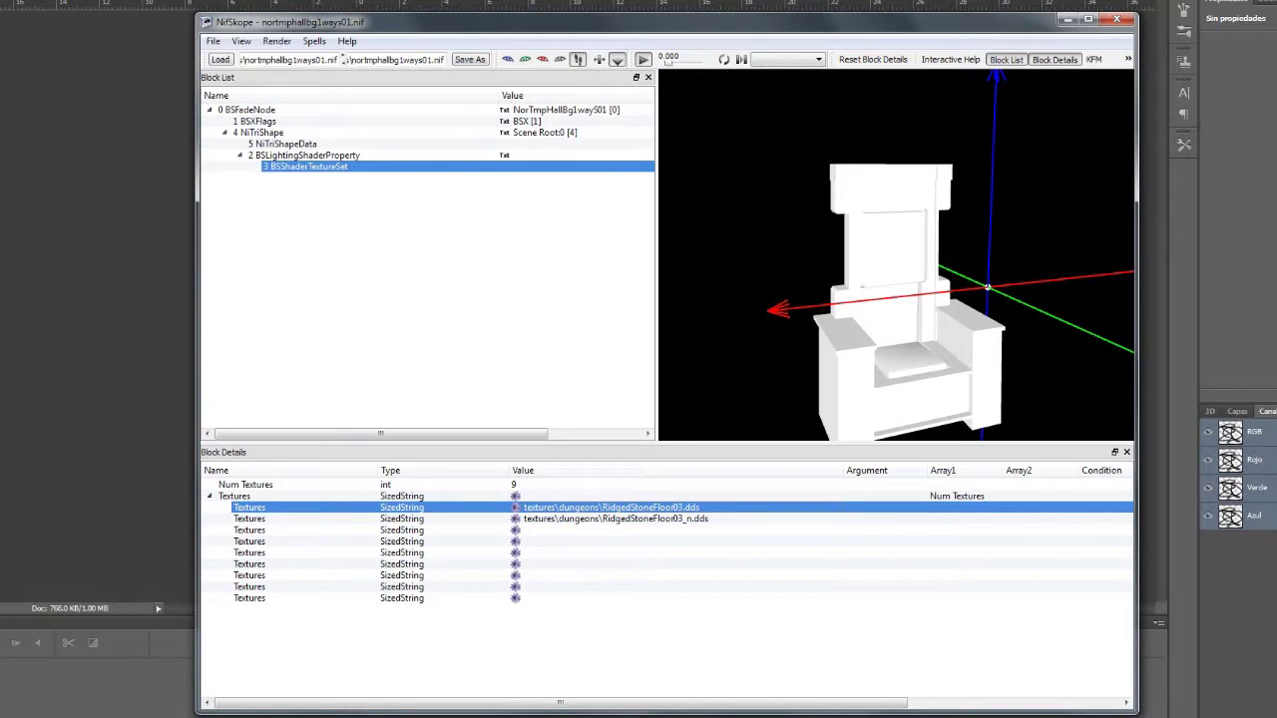
Set the first texture path of the BSShaderTextureSet to textures\ESX\misc\temp.dds
{"action": "double_click", "coordinate": [573, 508]}
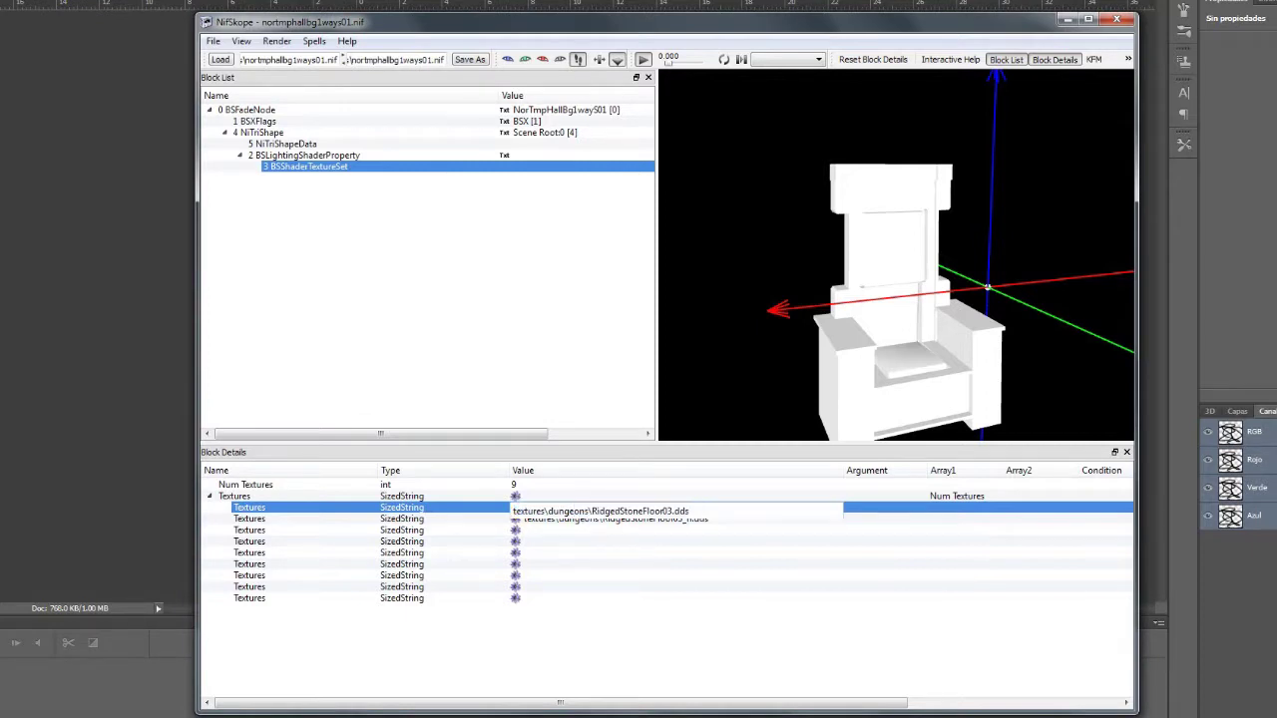
{"action": "left_click_drag", "start_coordinate": [548, 511], "coordinate": [690, 511]}
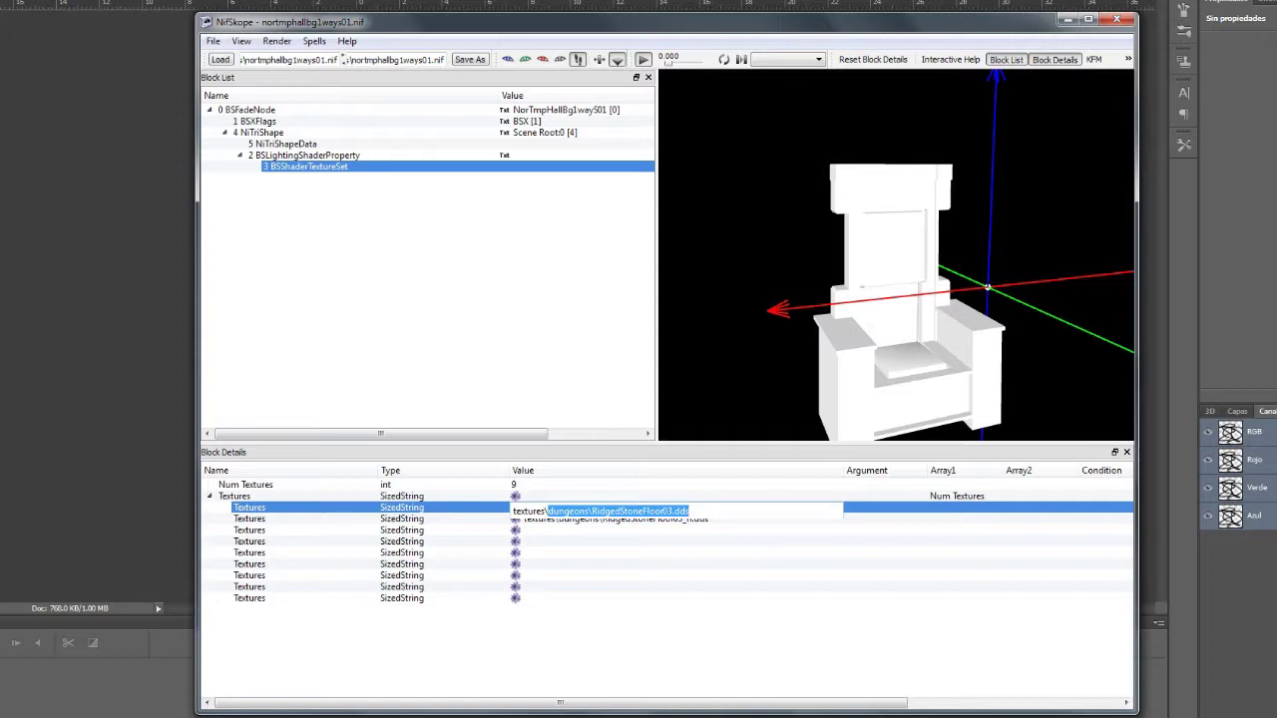
{"action": "type", "text": "ESX\\"}
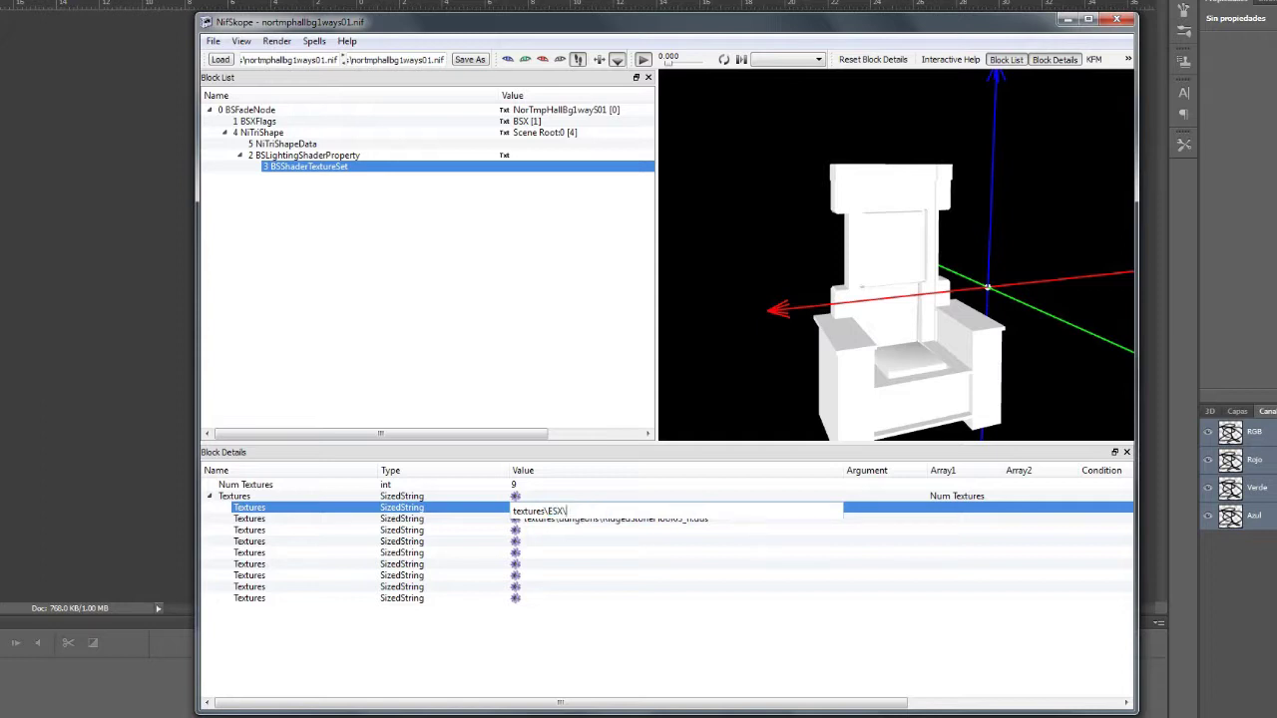
{"action": "type", "text": "misc\\temp.dds"}
{"action": "key", "text": "Return"}
Inspect the chair model in the 3D view from different angles and distances
{"action": "scroll", "coordinate": [896, 255], "scroll_direction": "up", "scroll_amount": 5}
{"action": "left_click_drag", "start_coordinate": [896, 230], "coordinate": [1068, 307]}
{"action": "left_click", "coordinate": [903, 274]}
{"action": "scroll", "coordinate": [896, 254], "scroll_direction": "down", "scroll_amount": 8}
{"action": "scroll", "coordinate": [895, 254], "scroll_direction": "up", "scroll_amount": 6}
{"action": "mouse_move", "coordinate": [896, 254]}
{"action": "left_mouse_down"}
{"action": "mouse_move", "coordinate": [947, 234]}
{"action": "mouse_move", "coordinate": [892, 259]}
{"action": "left_mouse_up"}
{"action": "scroll", "coordinate": [895, 255], "scroll_direction": "up", "scroll_amount": 2}
{"action": "left_click", "coordinate": [359, 716]}
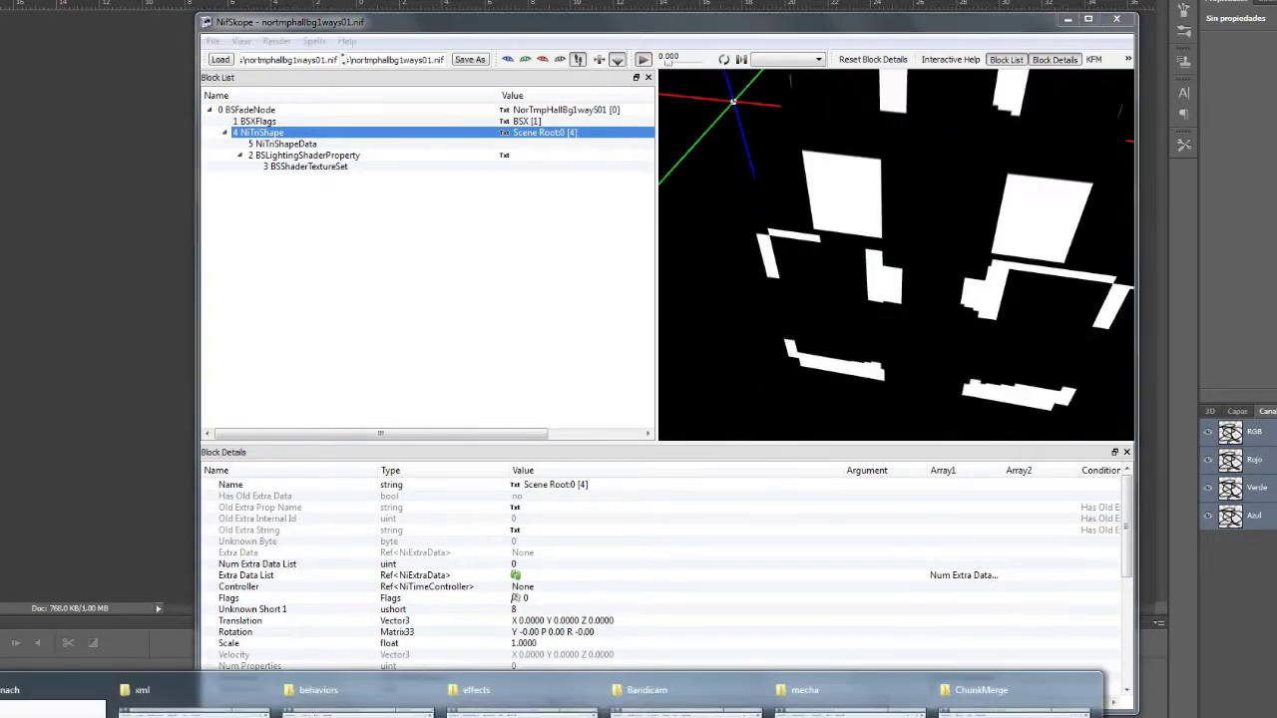
{"action": "right_click", "coordinate": [28, 714]}
{"action": "left_click", "coordinate": [50, 567]}
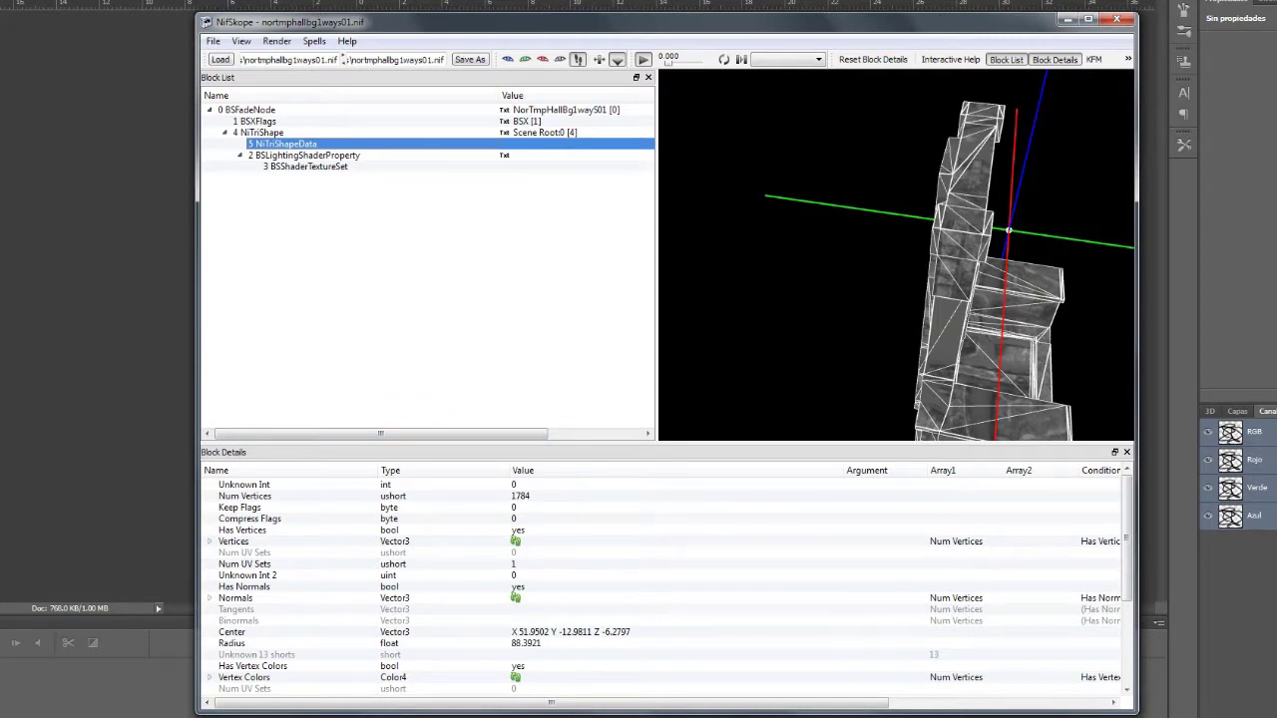
Set Num UV Sets to 4097 in the chair's NiTriShapeData
{"action": "left_click", "coordinate": [515, 576]}
{"action": "double_click", "coordinate": [514, 565]}
{"action": "key", "text": "BackSpace"}
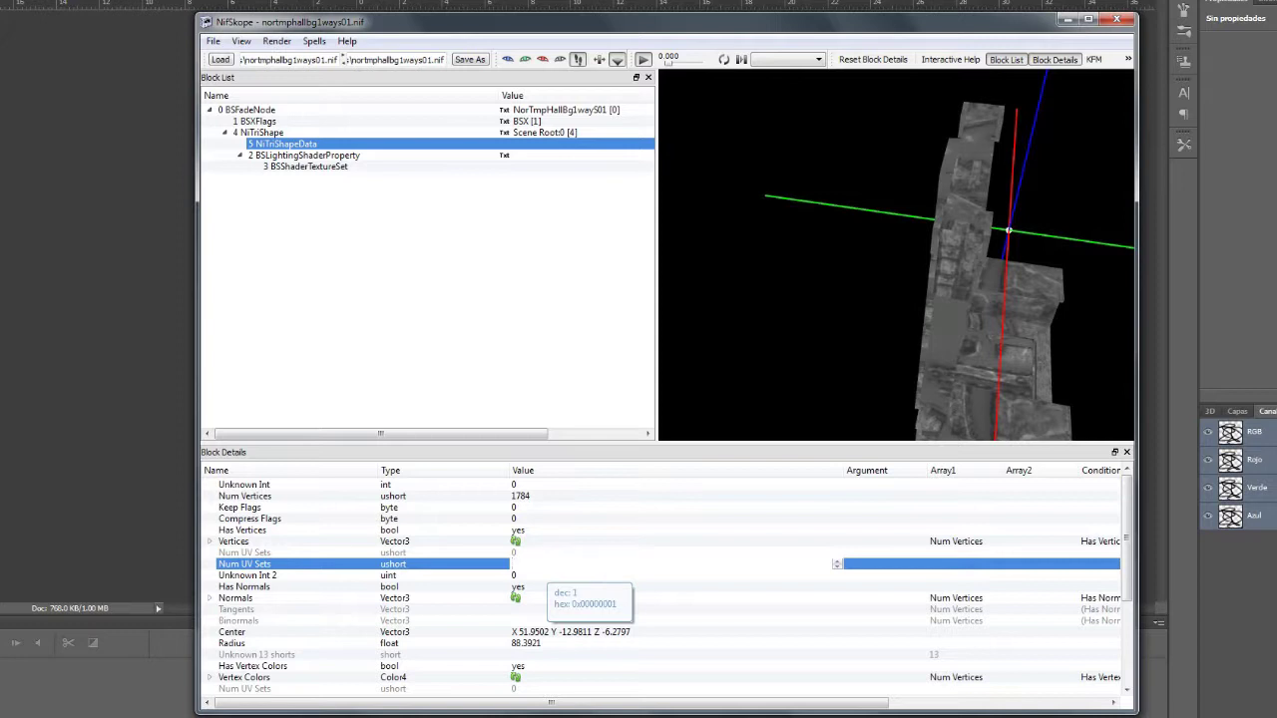
{"action": "type", "text": "4097"}
{"action": "key", "text": "Return"}
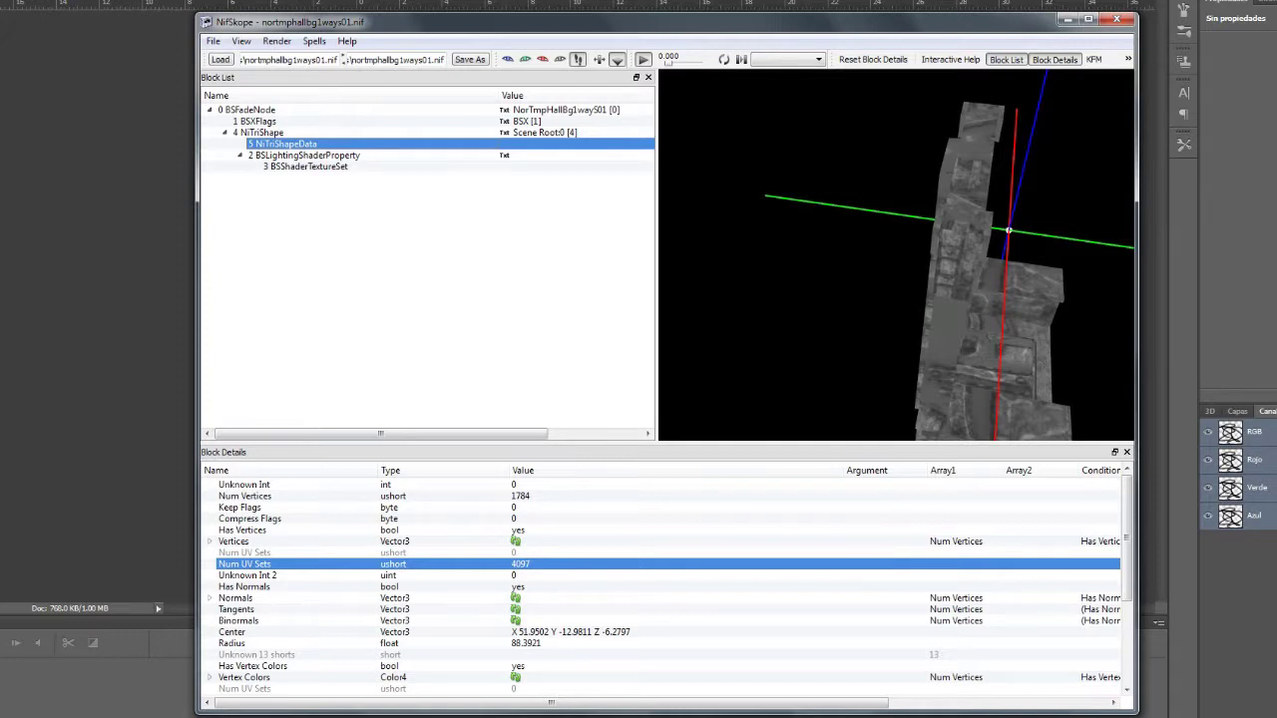
Update all tangent spaces in the file and check the Tangents and Binormals entries of the chair's NiTriShapeData
{"action": "left_click", "coordinate": [314, 41]}
{"action": "mouse_move", "coordinate": [343, 59]}
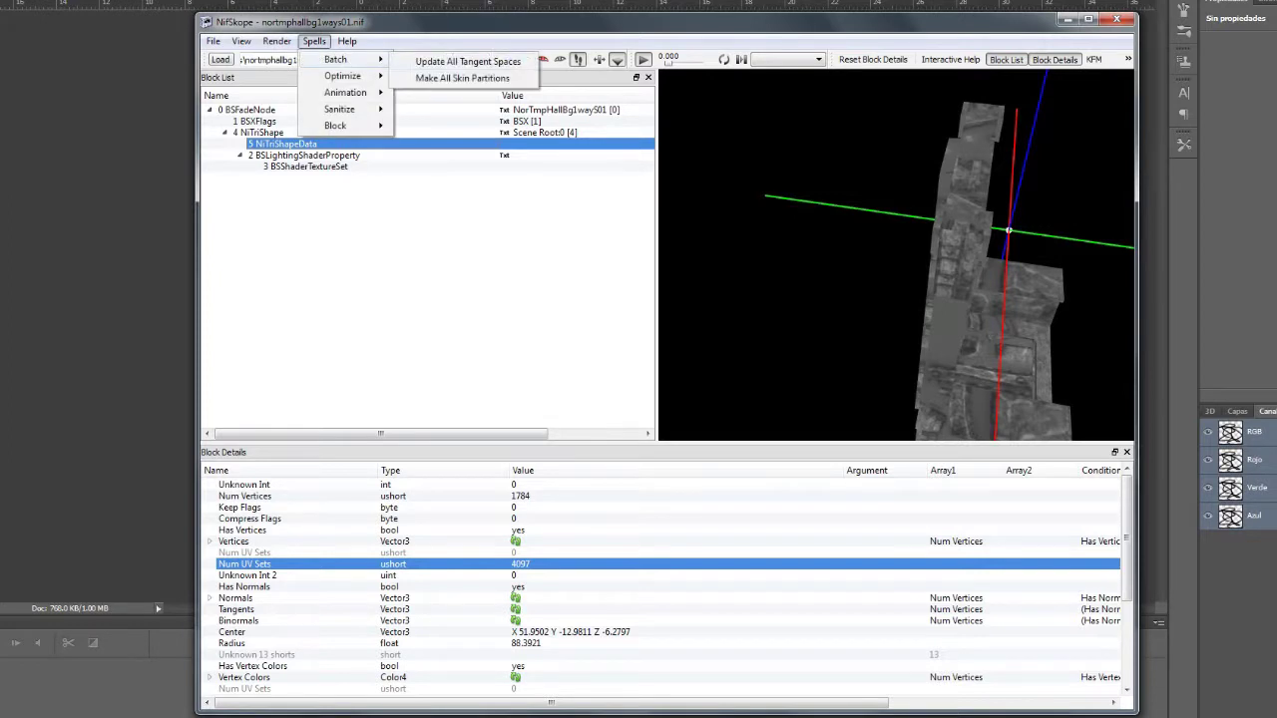
{"action": "left_click", "coordinate": [468, 61]}
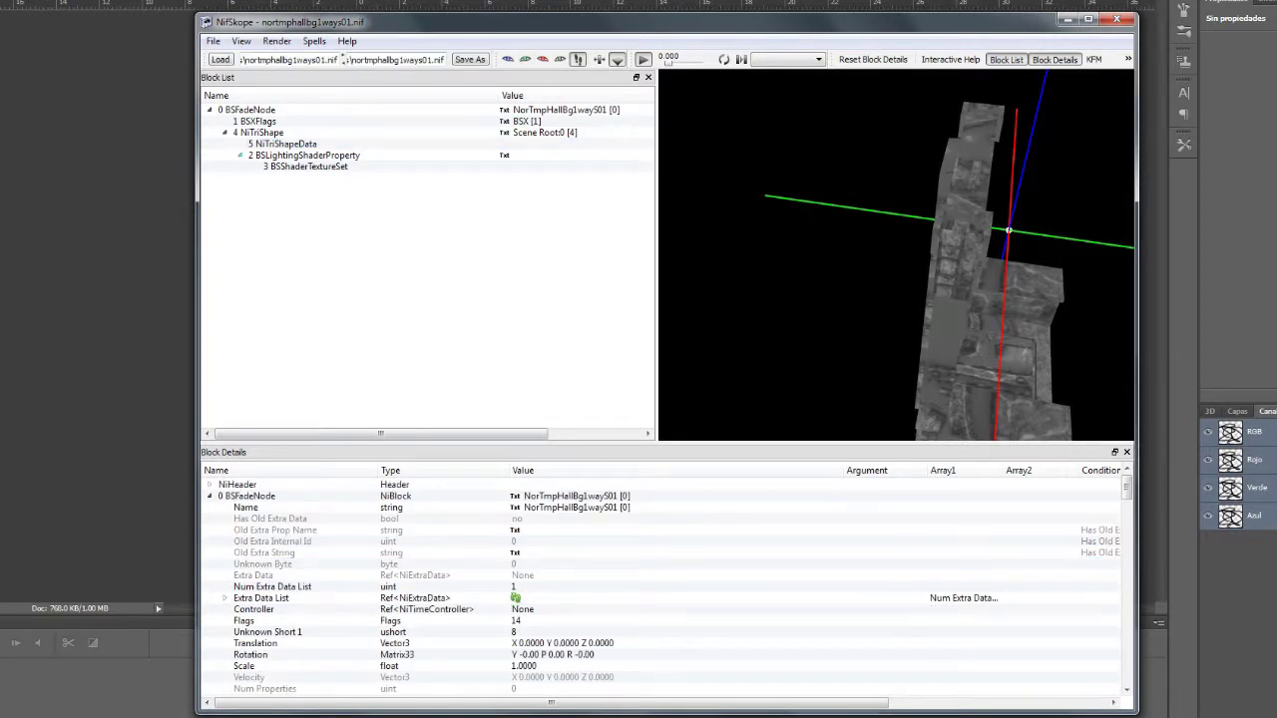
{"action": "left_click", "coordinate": [286, 143]}
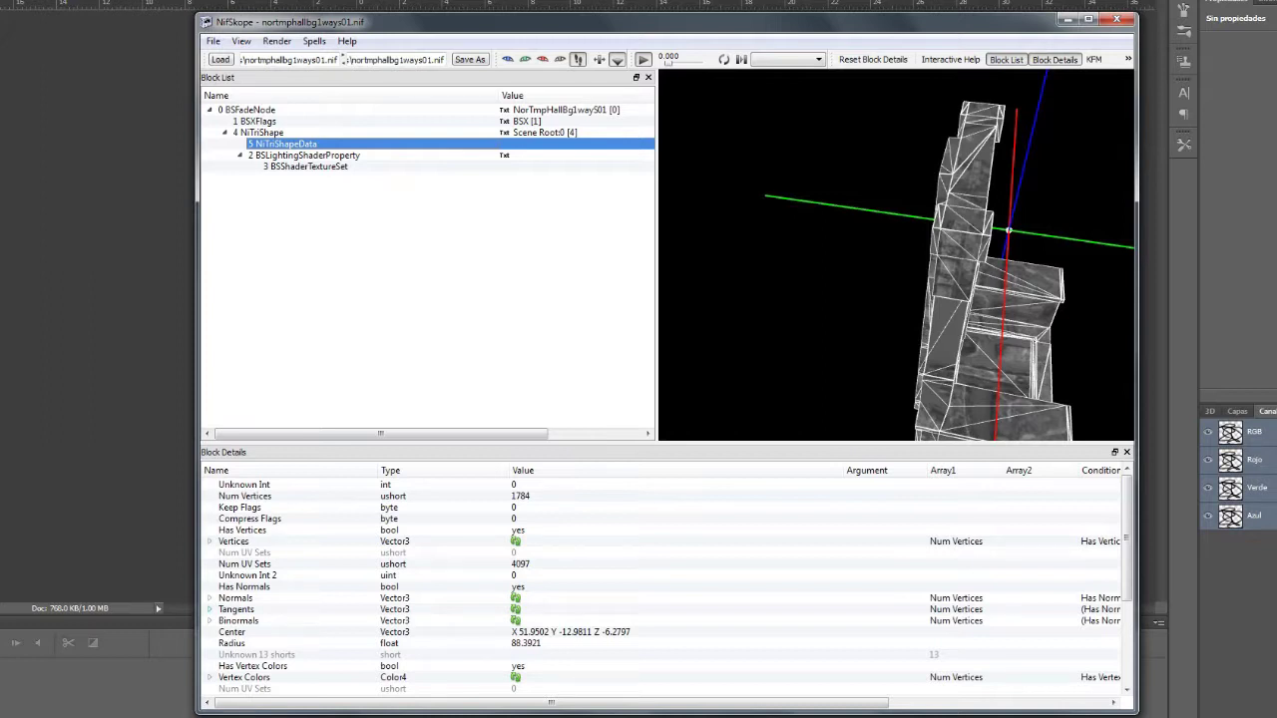
{"action": "mouse_move", "coordinate": [240, 564]}
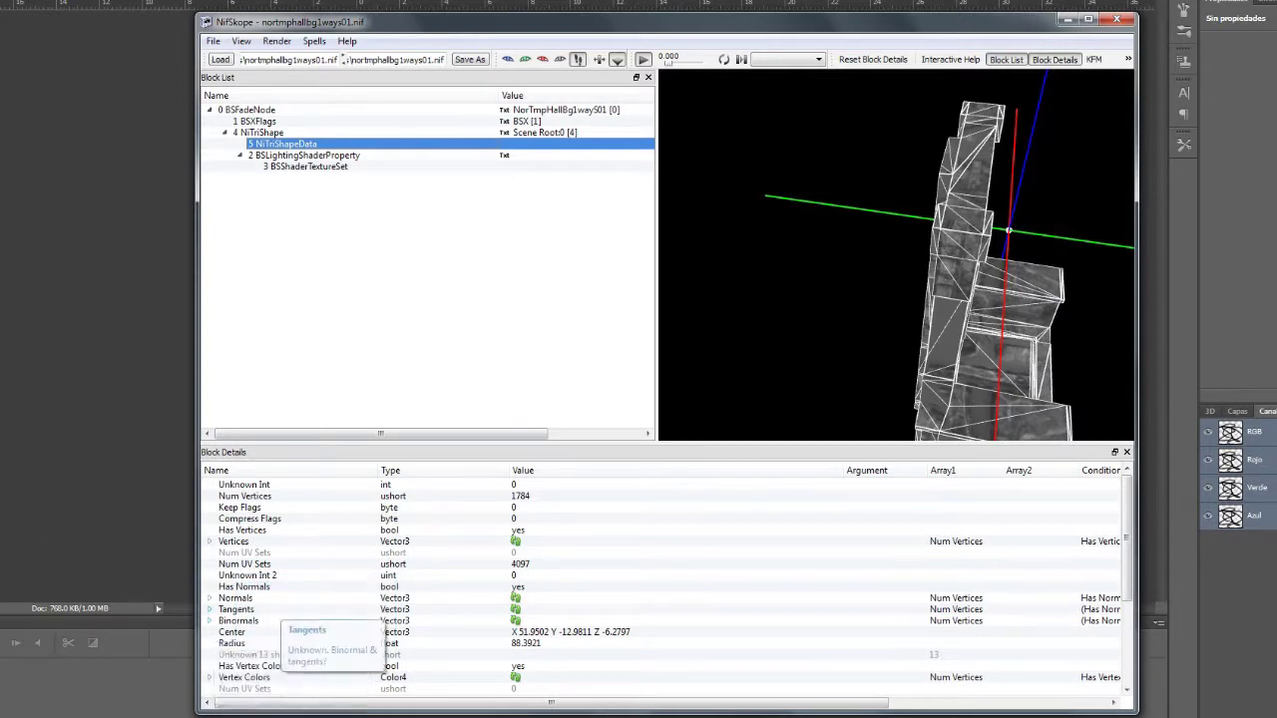
{"action": "left_click", "coordinate": [377, 621]}
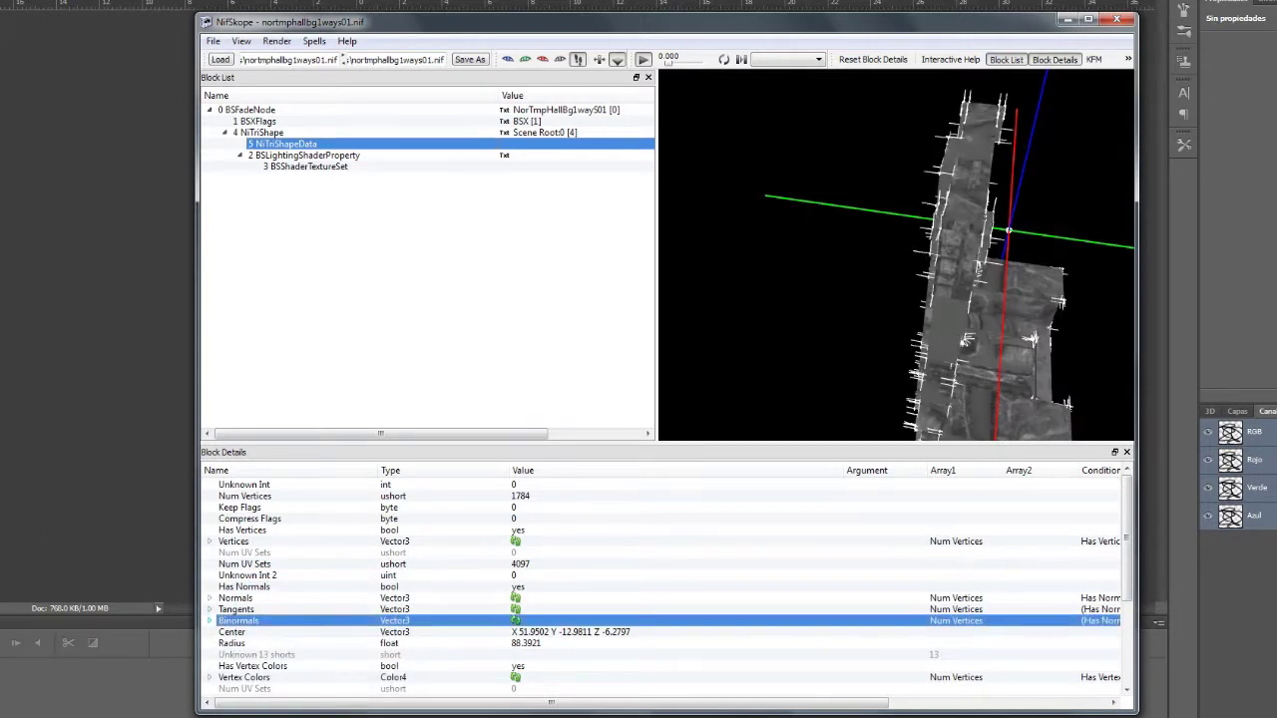
Compare the Tangents and Binormals of the chair's NiTriShapeData in the 3D view by alternating between the two entries
{"action": "key", "text": "Up"}
{"action": "key", "text": "Down"}
{"action": "key", "text": "Up"}
{"action": "key", "text": "Down"}
{"action": "key", "text": "Down"}
{"action": "key", "text": "Up"}
{"action": "key", "text": "Up"}
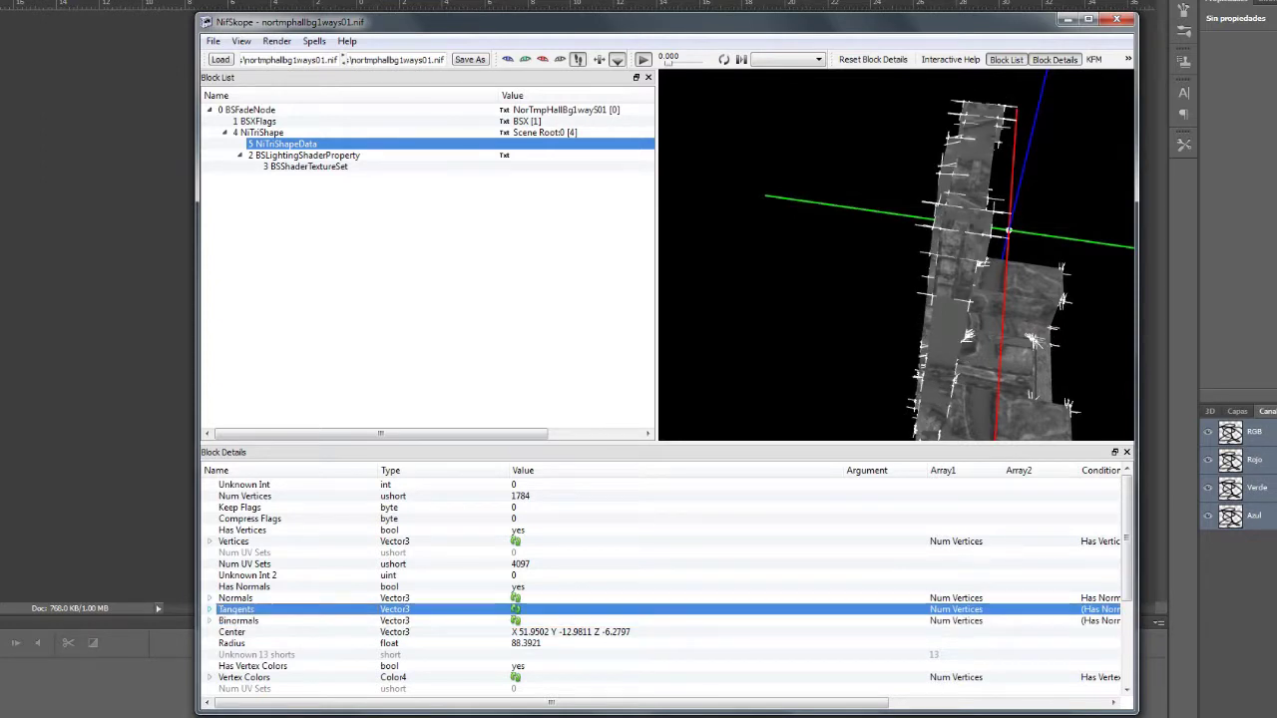
Inspect the tangent vectors on the chair up close and from a distance, and review the remaining NiTriShapeData entries
{"action": "left_click_drag", "start_coordinate": [918, 270], "coordinate": [832, 229]}
{"action": "scroll", "coordinate": [896, 255], "scroll_direction": "up", "scroll_amount": 5}
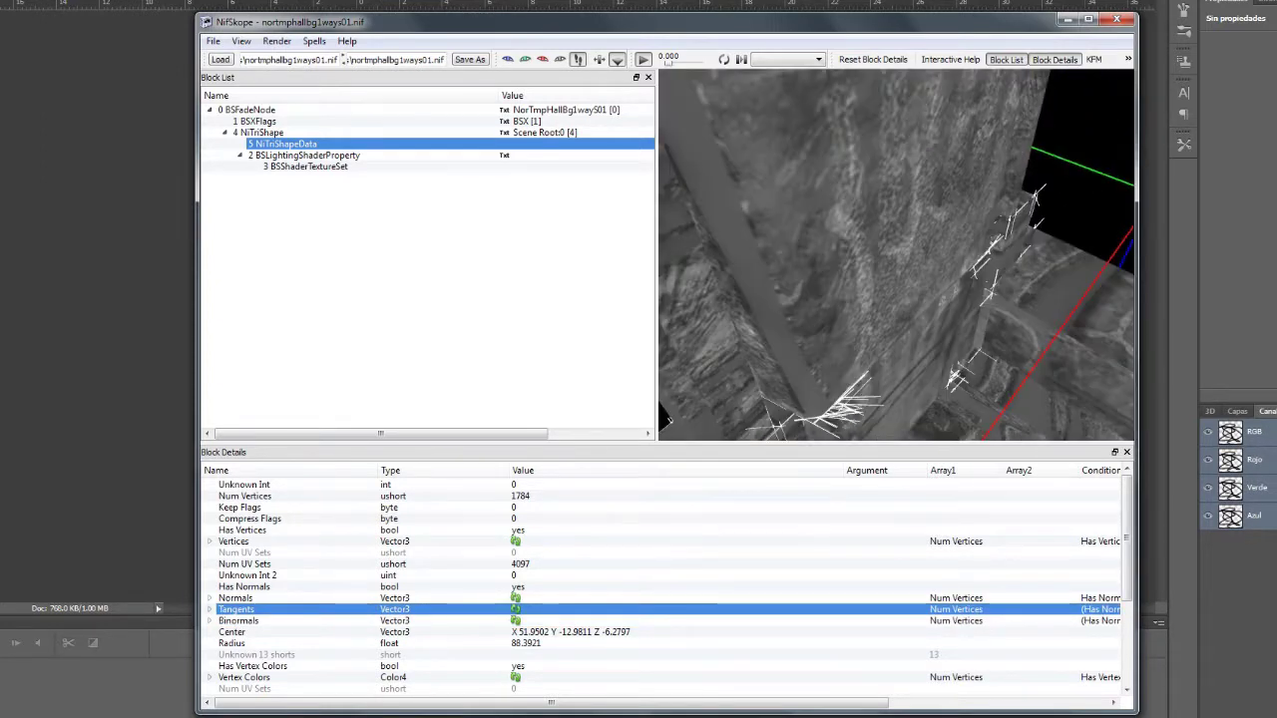
{"action": "scroll", "coordinate": [896, 255], "scroll_direction": "down", "scroll_amount": 8}
{"action": "scroll", "coordinate": [896, 254], "scroll_direction": "up", "scroll_amount": 6}
{"action": "left_click_drag", "start_coordinate": [895, 255], "coordinate": [907, 261]}
{"action": "scroll", "coordinate": [895, 255], "scroll_direction": "down", "scroll_amount": 6}
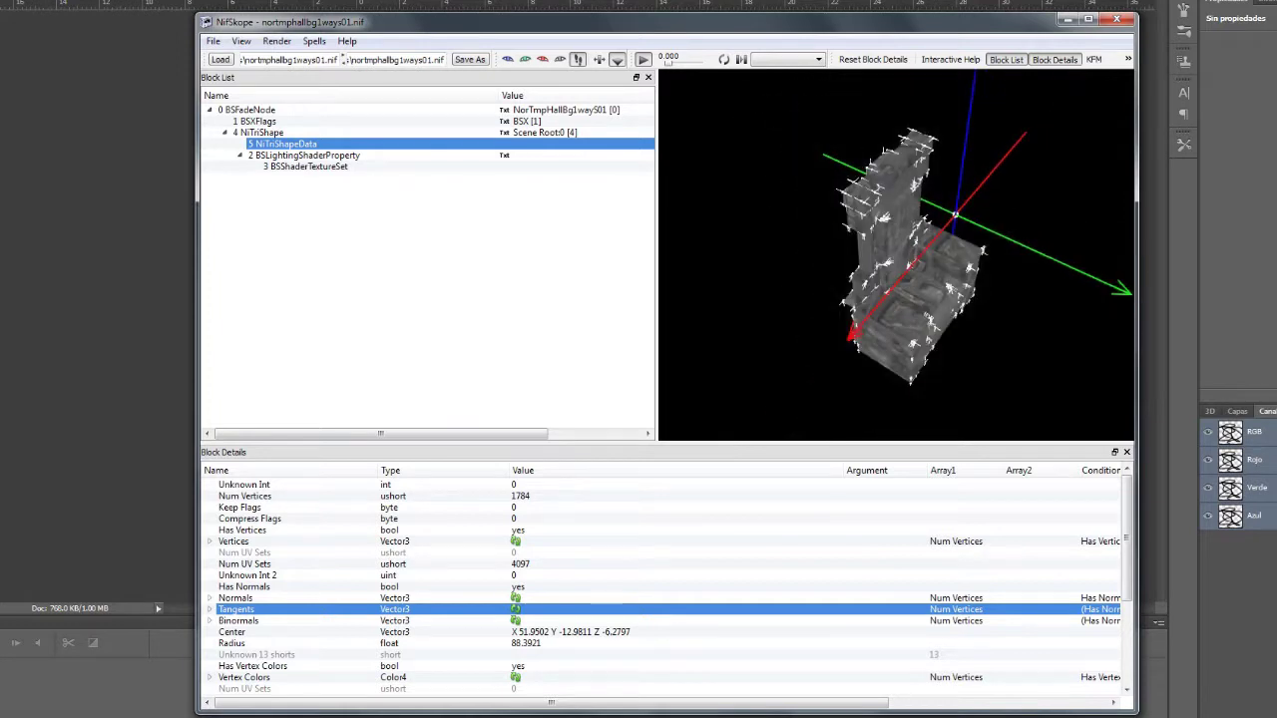
{"action": "scroll", "coordinate": [663, 588], "scroll_direction": "down", "scroll_amount": 4}
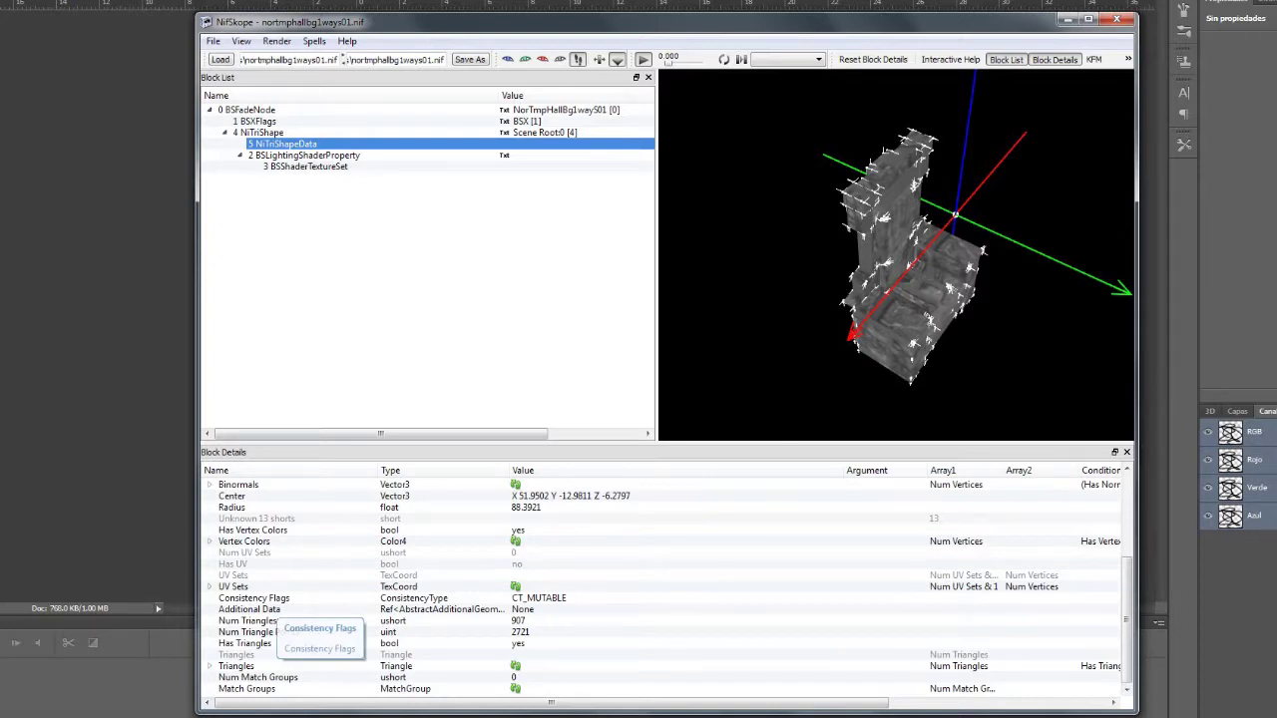
Start saving the NIF under a new name and go to the meshes\dungeons\esx folder
{"action": "left_click", "coordinate": [212, 41]}
{"action": "left_click", "coordinate": [244, 76]}
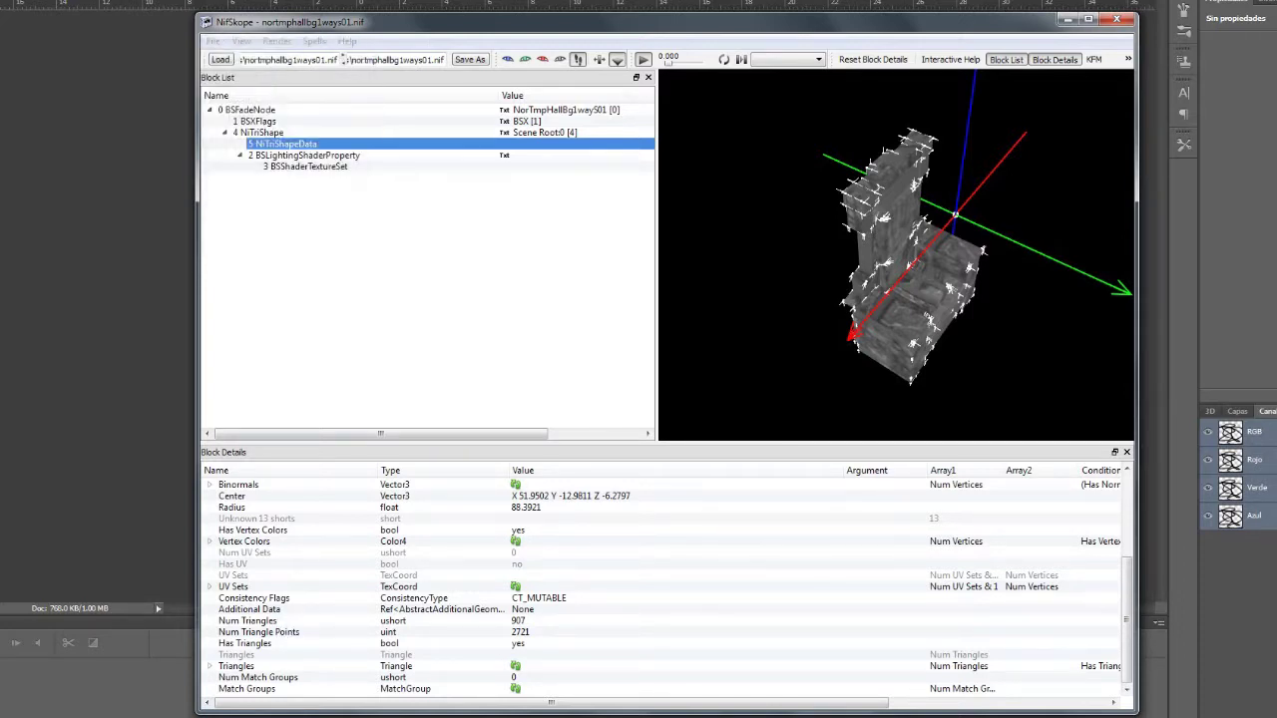
{"action": "left_click", "coordinate": [452, 202]}
{"action": "key", "text": "m"}
{"action": "key", "text": "Return"}
{"action": "key", "text": "d"}
{"action": "key", "text": "Return"}
{"action": "key", "text": "e"}
{"action": "key", "text": "Return"}
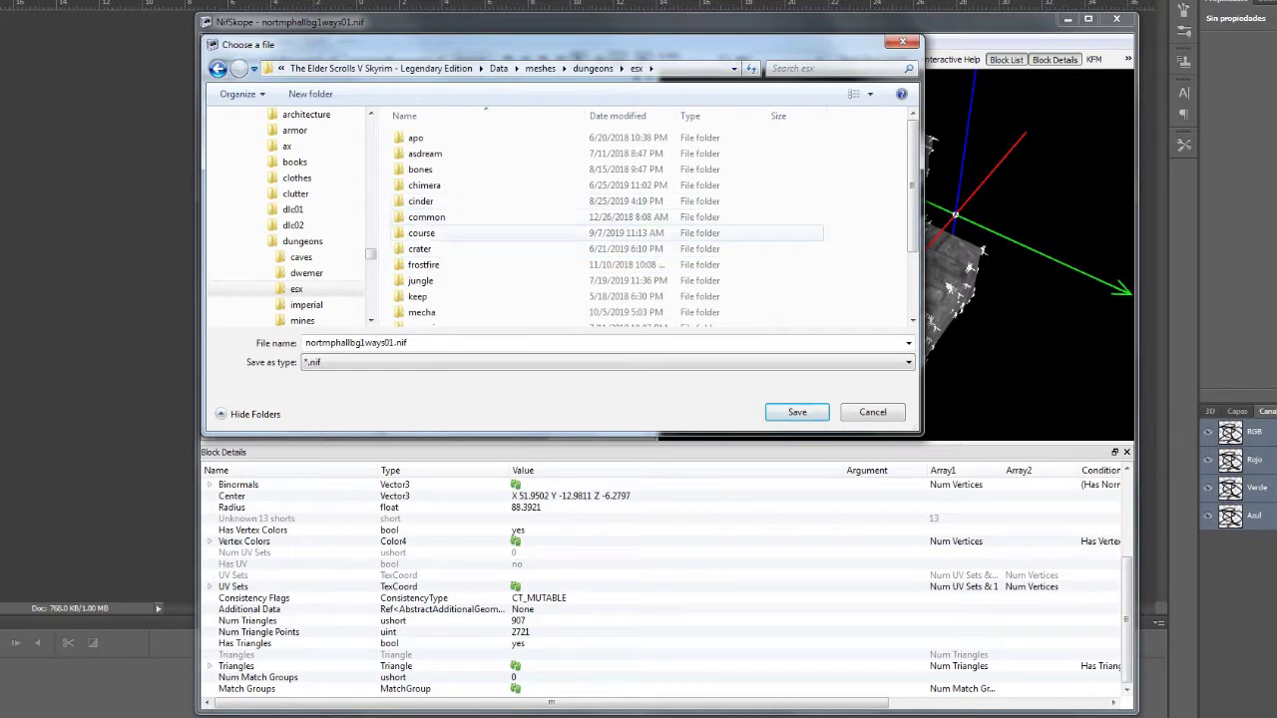
Save the chair's NIF as temp in the esx folder
{"action": "scroll", "coordinate": [648, 224], "scroll_direction": "down", "scroll_amount": 2}
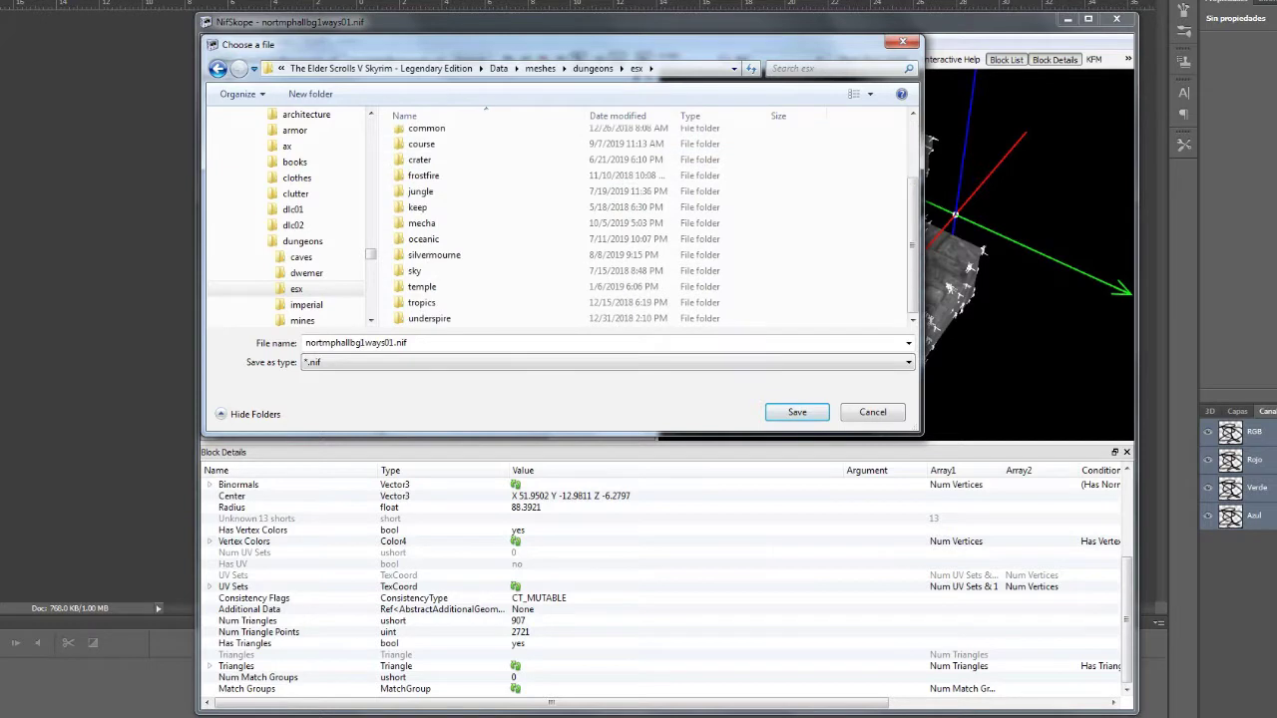
{"action": "left_click", "coordinate": [598, 342]}
{"action": "type", "text": "te,"}
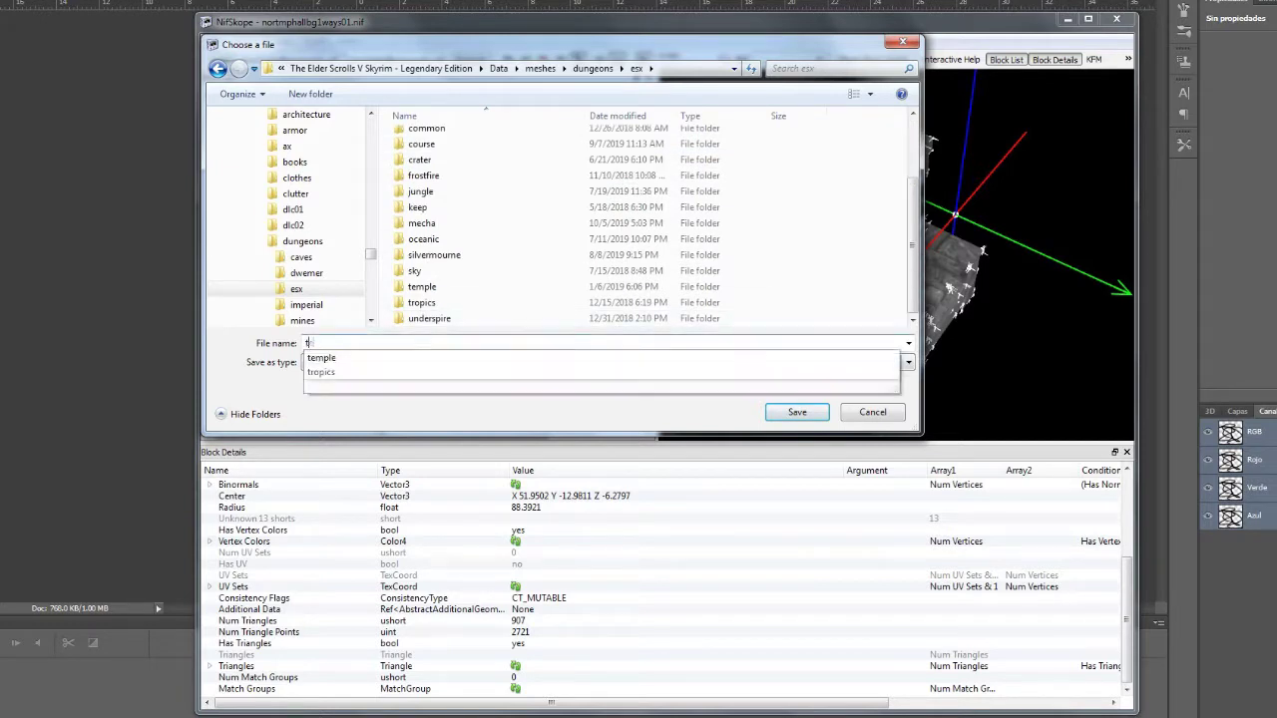
{"action": "type", "text": "mp"}
{"action": "key", "text": "Return"}
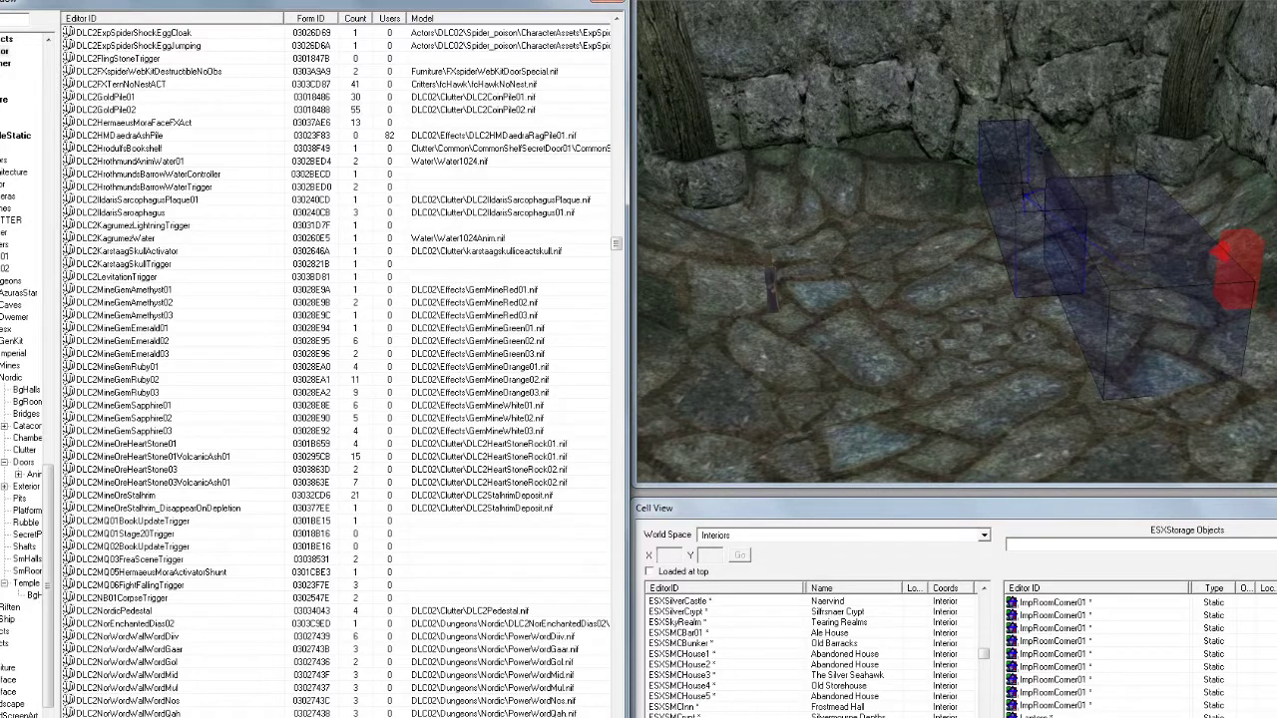
Switch to the Creation Kit, filter the object list by "aa" and create a new static with the ID ESXTOKAGIDJASDS
{"action": "type", "text": "aa"}
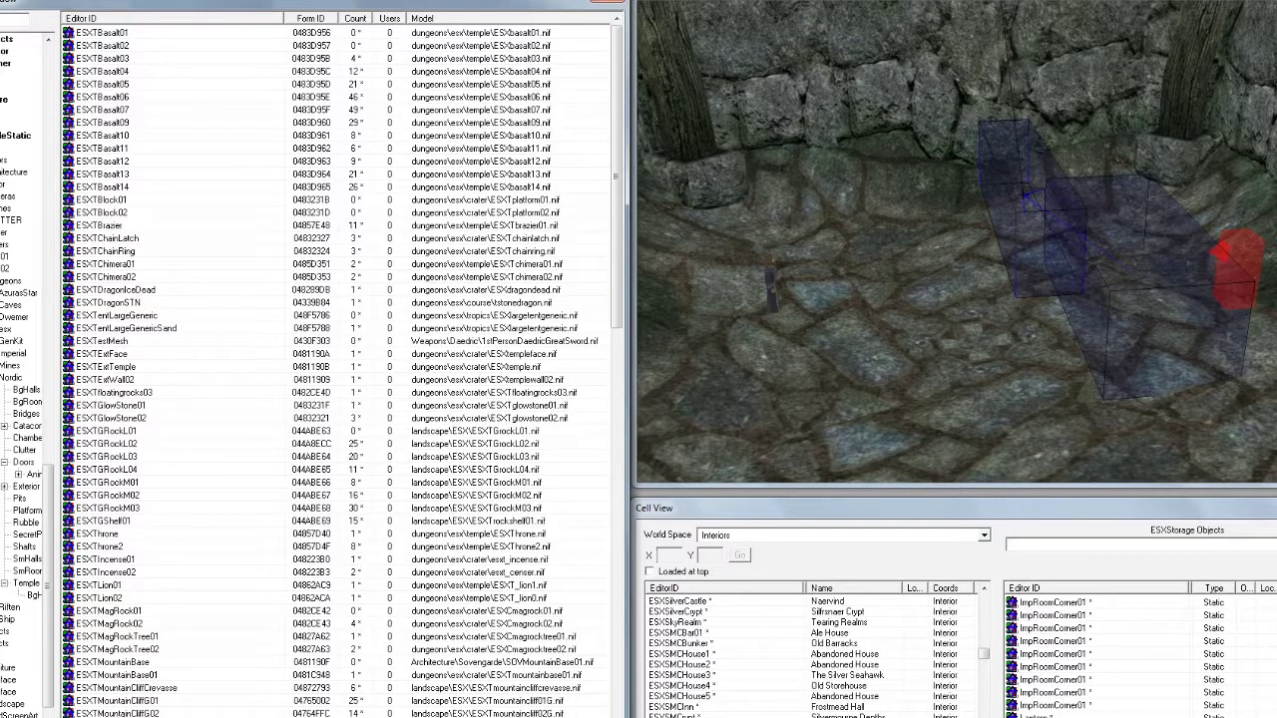
{"action": "right_click", "coordinate": [156, 176]}
{"action": "left_click", "coordinate": [178, 182]}
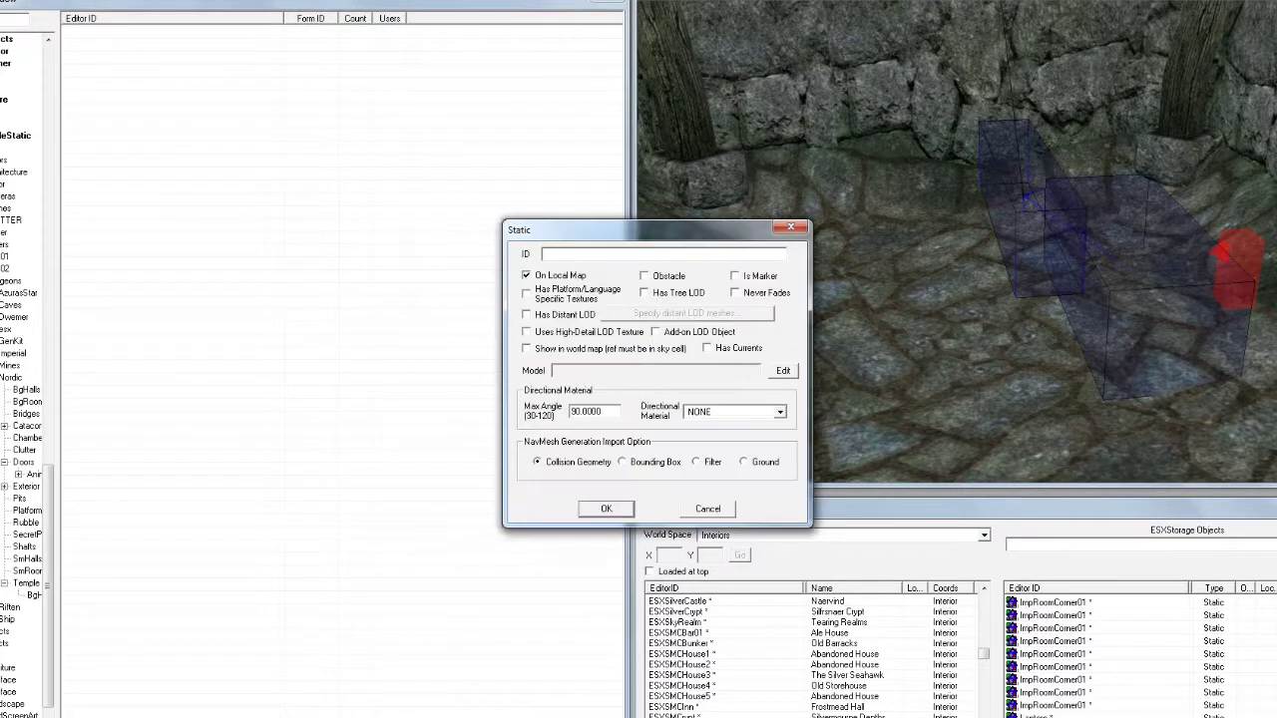
{"action": "type", "text": "ESXITOKAGIDJASDS"}
Assign dungeons\esx\temp.nif as the new static's model, preview the chair and confirm the static
{"action": "left_click", "coordinate": [783, 370]}
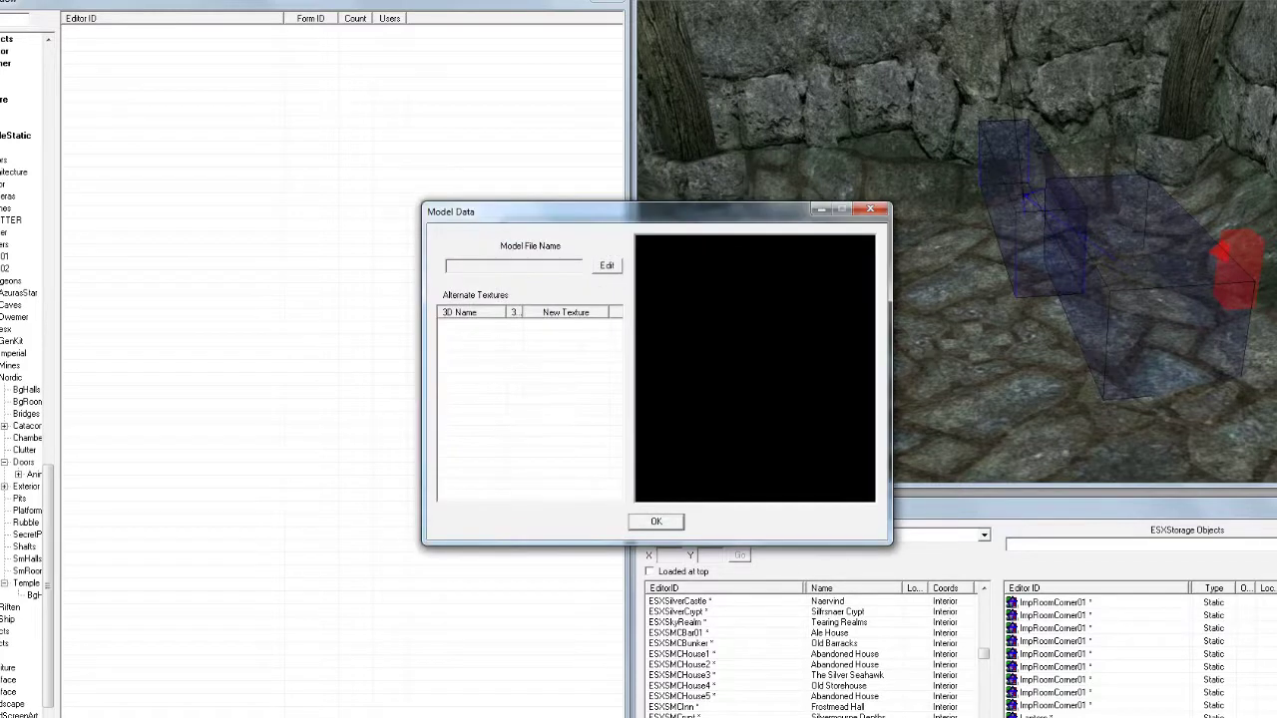
{"action": "left_click", "coordinate": [608, 268]}
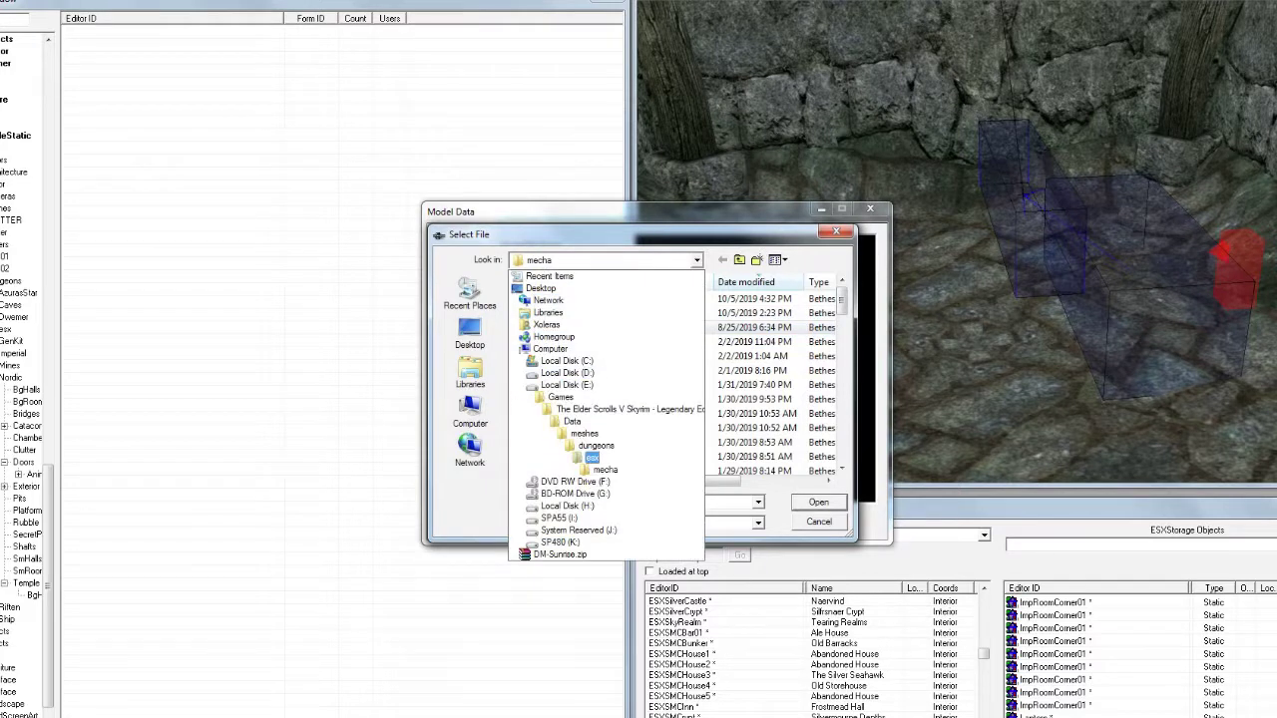
{"action": "left_click", "coordinate": [592, 458]}
{"action": "scroll", "coordinate": [593, 458], "scroll_direction": "down", "scroll_amount": 3}
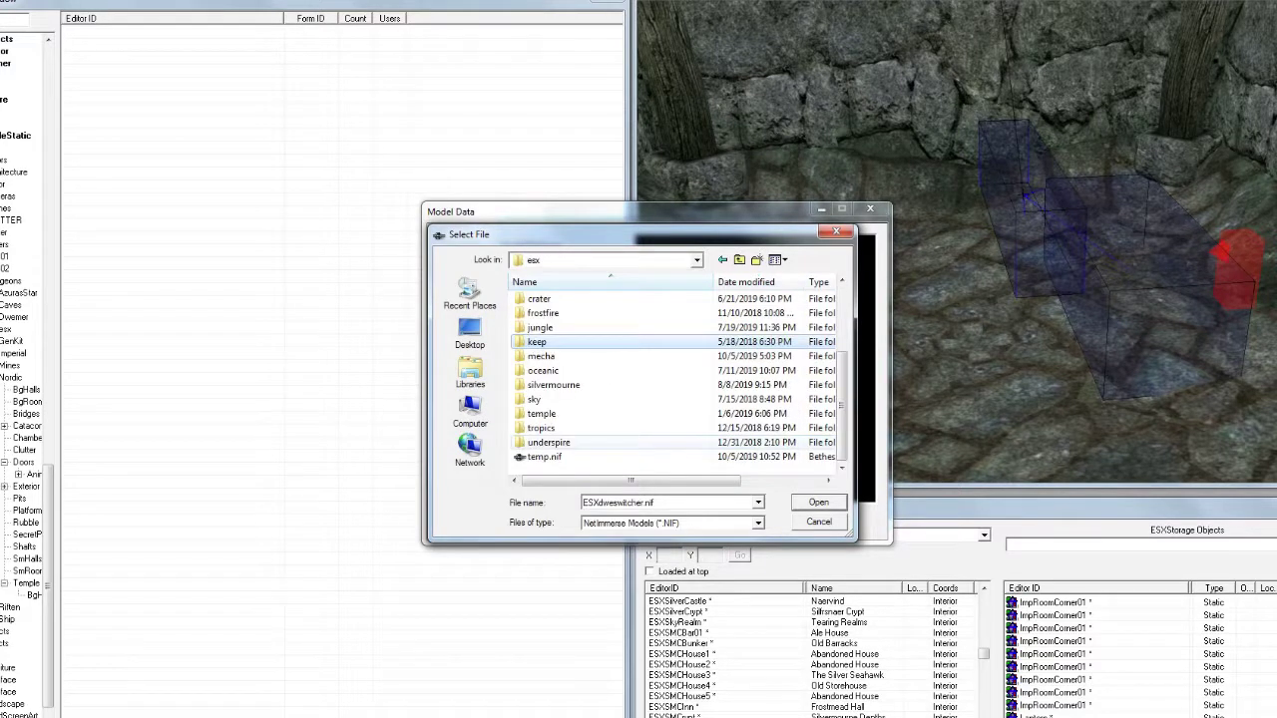
{"action": "double_click", "coordinate": [557, 457]}
{"action": "middle_click_drag", "start_coordinate": [755, 369], "coordinate": [768, 399]}
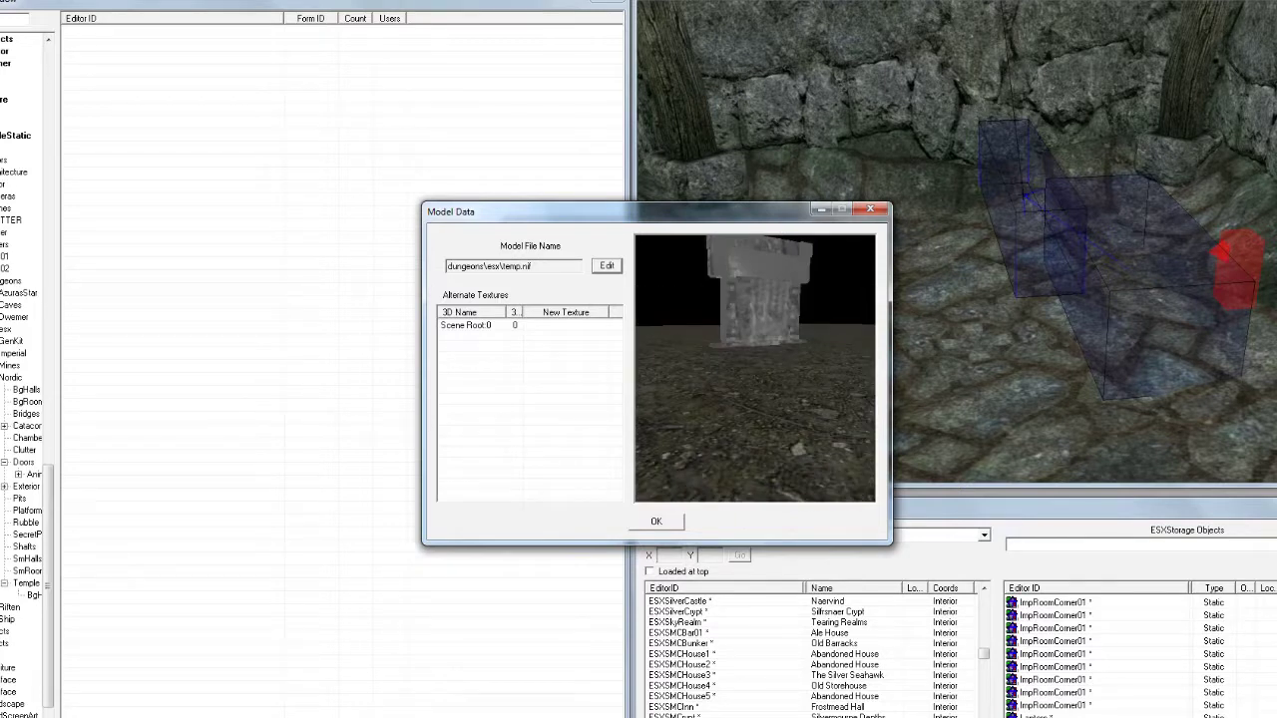
{"action": "left_click_drag", "start_coordinate": [638, 211], "coordinate": [487, 564]}
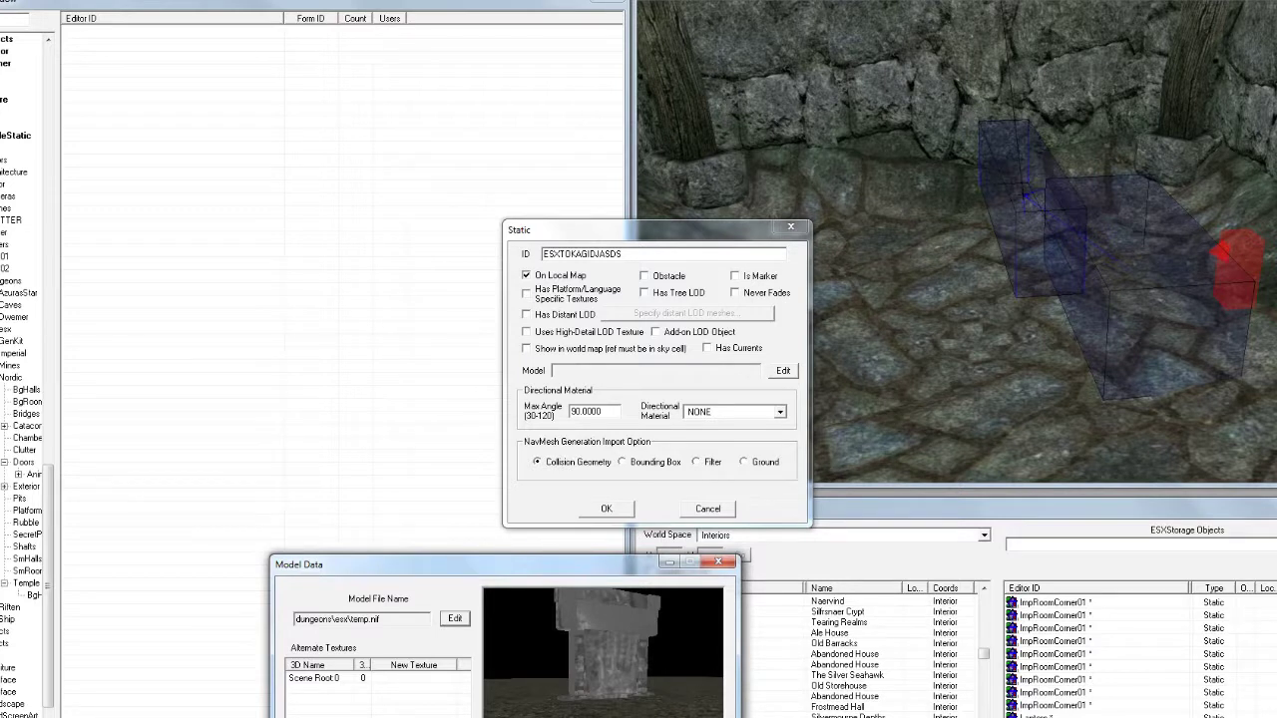
{"action": "left_click", "coordinate": [718, 562]}
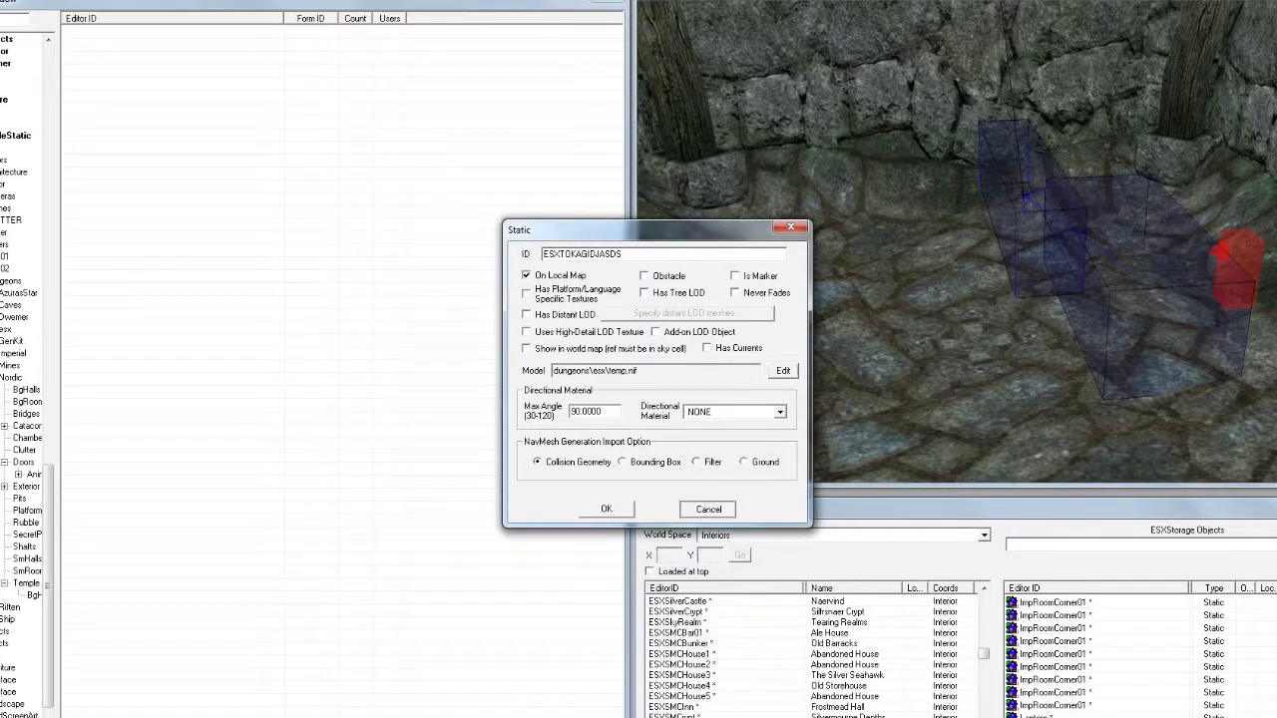
{"action": "left_click", "coordinate": [607, 510]}
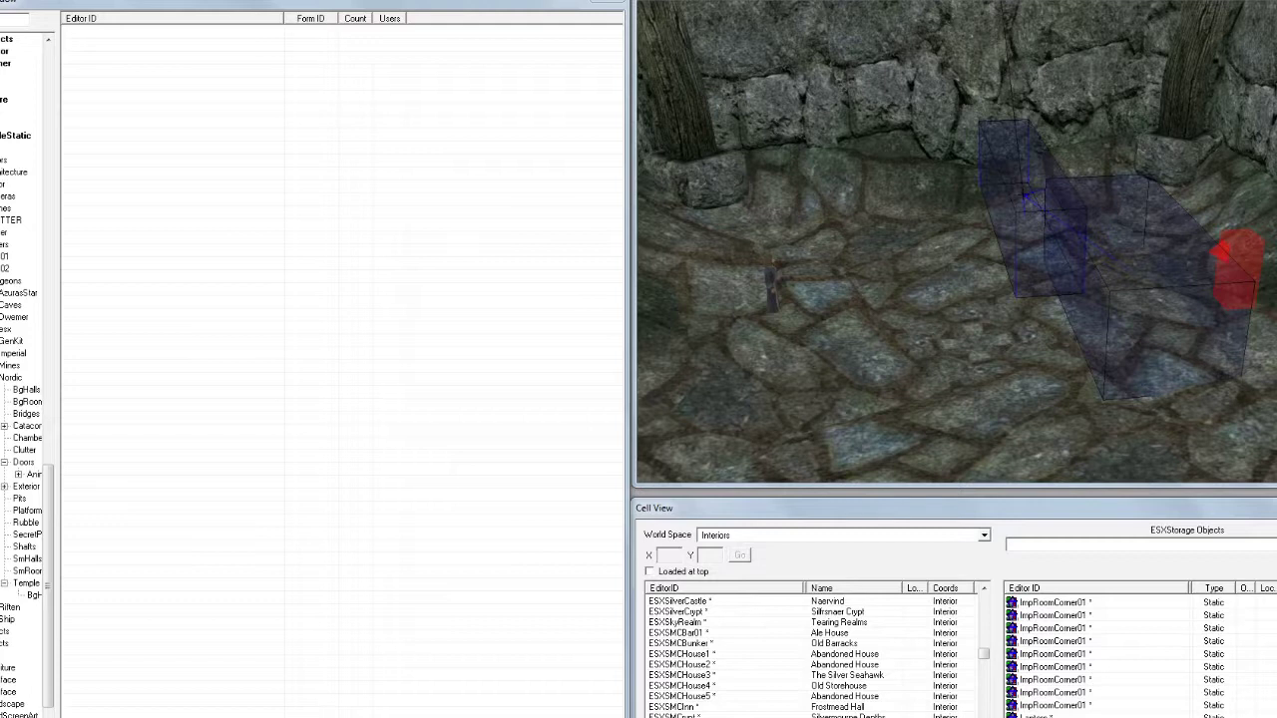
Create another new static with the ID SAFAS
{"action": "right_click", "coordinate": [163, 107]}
{"action": "left_click", "coordinate": [194, 114]}
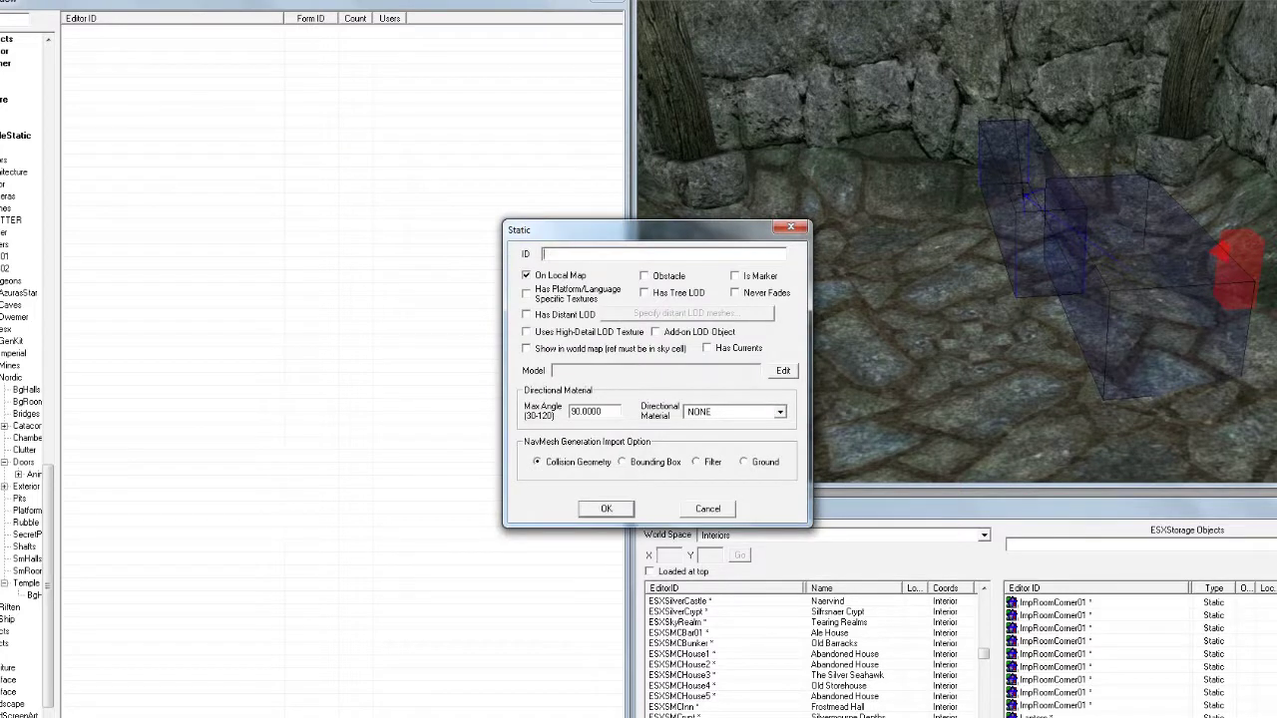
{"action": "type", "text": "DAASA"}
While choosing the static's model, rename temp.nif in the esx folder to temp2.nif
{"action": "left_click", "coordinate": [783, 371]}
{"action": "left_click", "coordinate": [605, 267]}
{"action": "scroll", "coordinate": [558, 470], "scroll_direction": "down", "scroll_amount": 3}
{"action": "left_click", "coordinate": [546, 457]}
{"action": "key", "text": "F2"}
{"action": "left_click", "coordinate": [551, 456]}
{"action": "type", "text": "2"}
{"action": "left_click", "coordinate": [590, 470]}
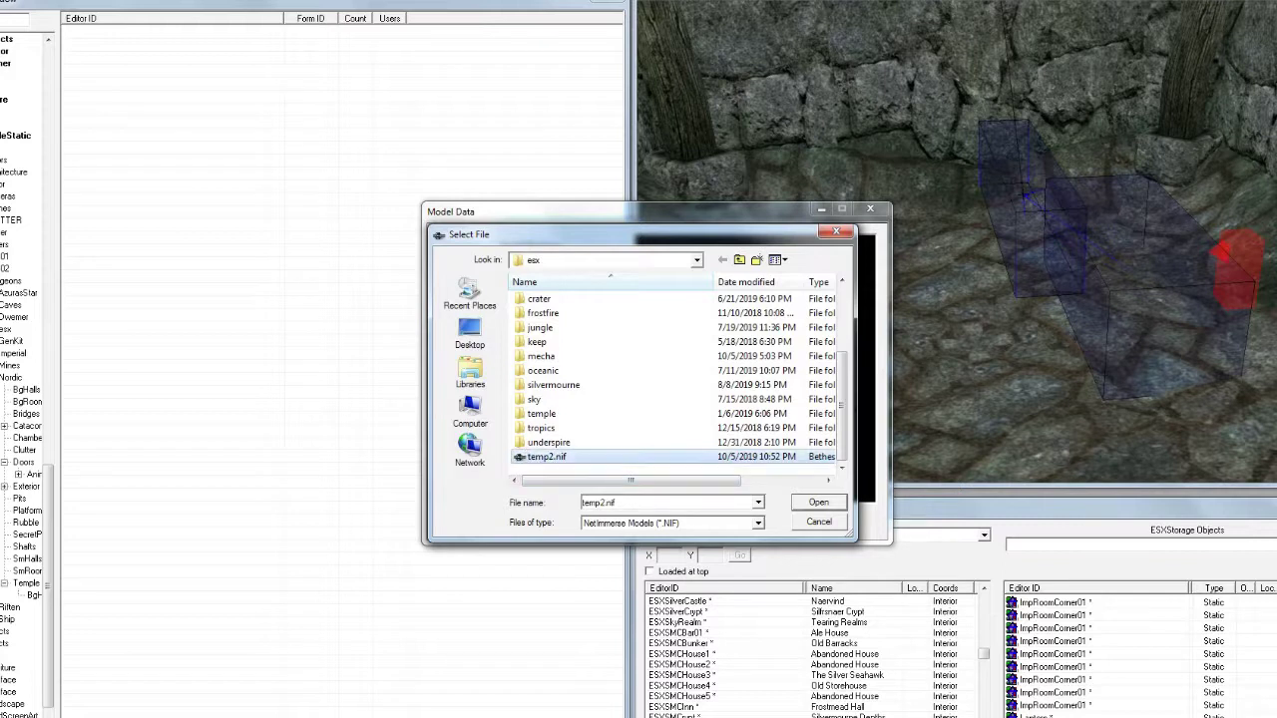
Assign dungeons\esx\temp2.nif as the second static's model and confirm the static
{"action": "key", "text": "Return"}
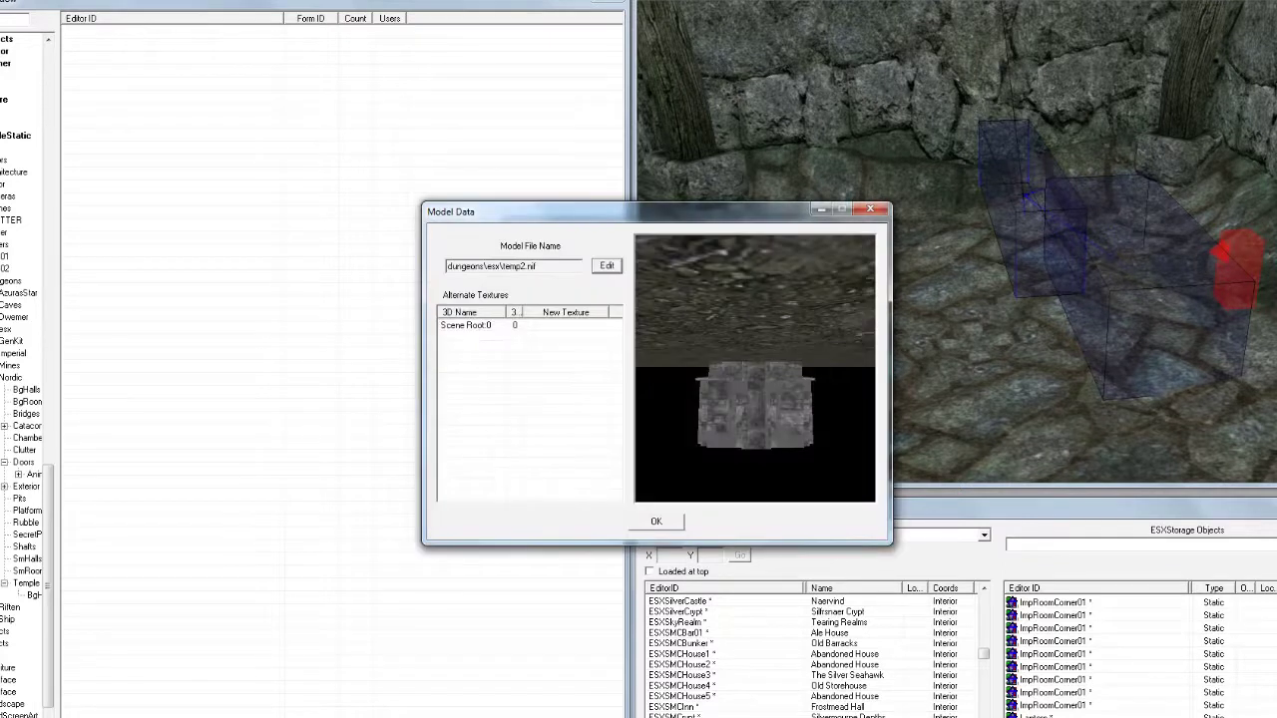
{"action": "key", "text": "Return"}
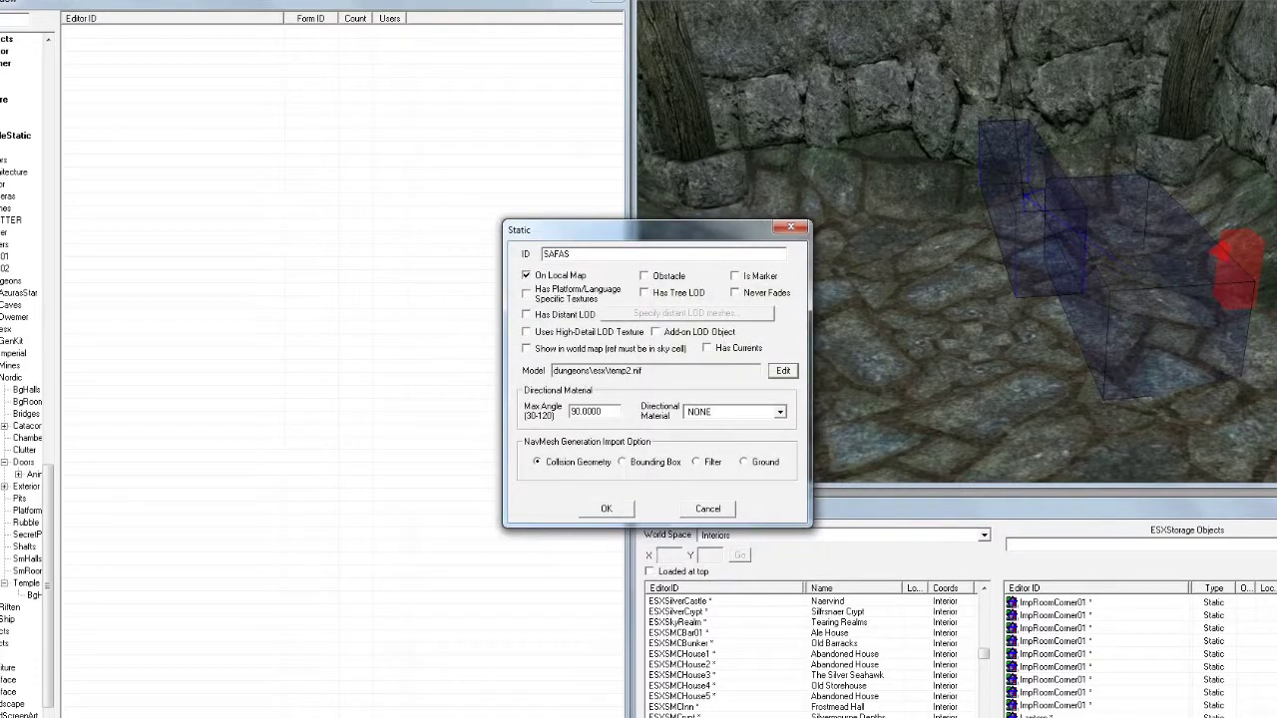
{"action": "key", "text": "Return"}
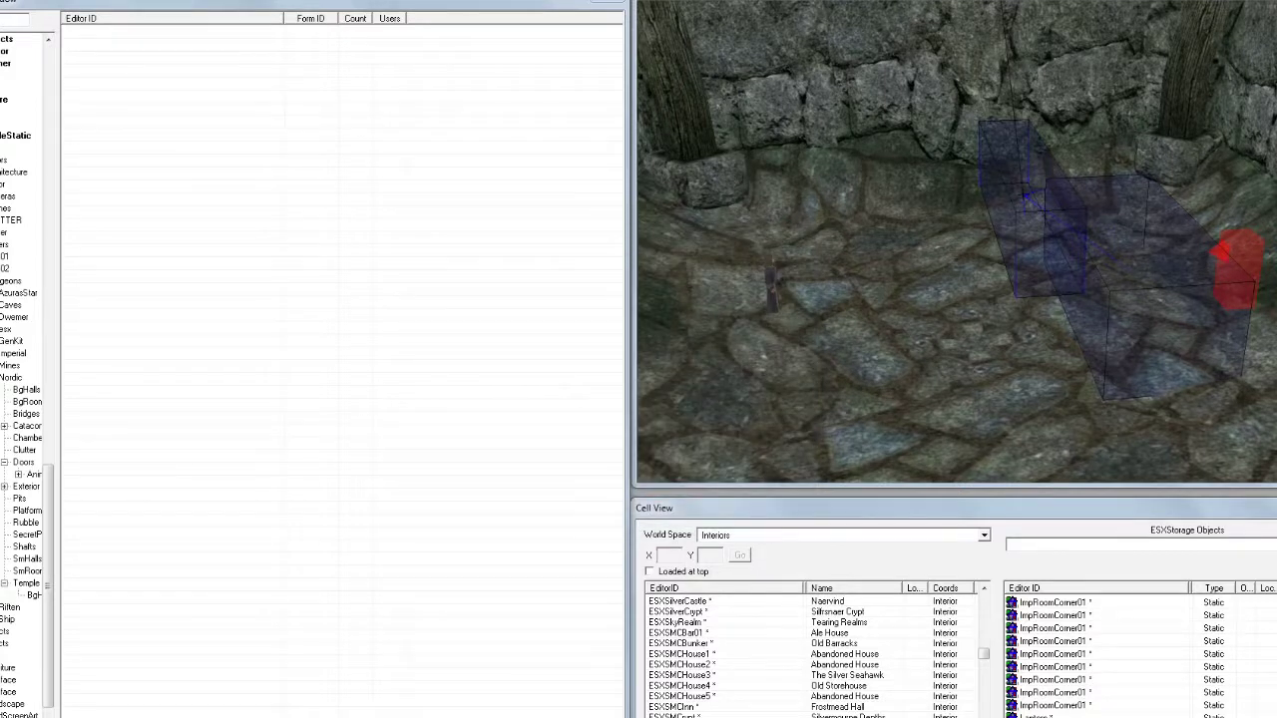
{"action": "mouse_move", "coordinate": [639, 717]}
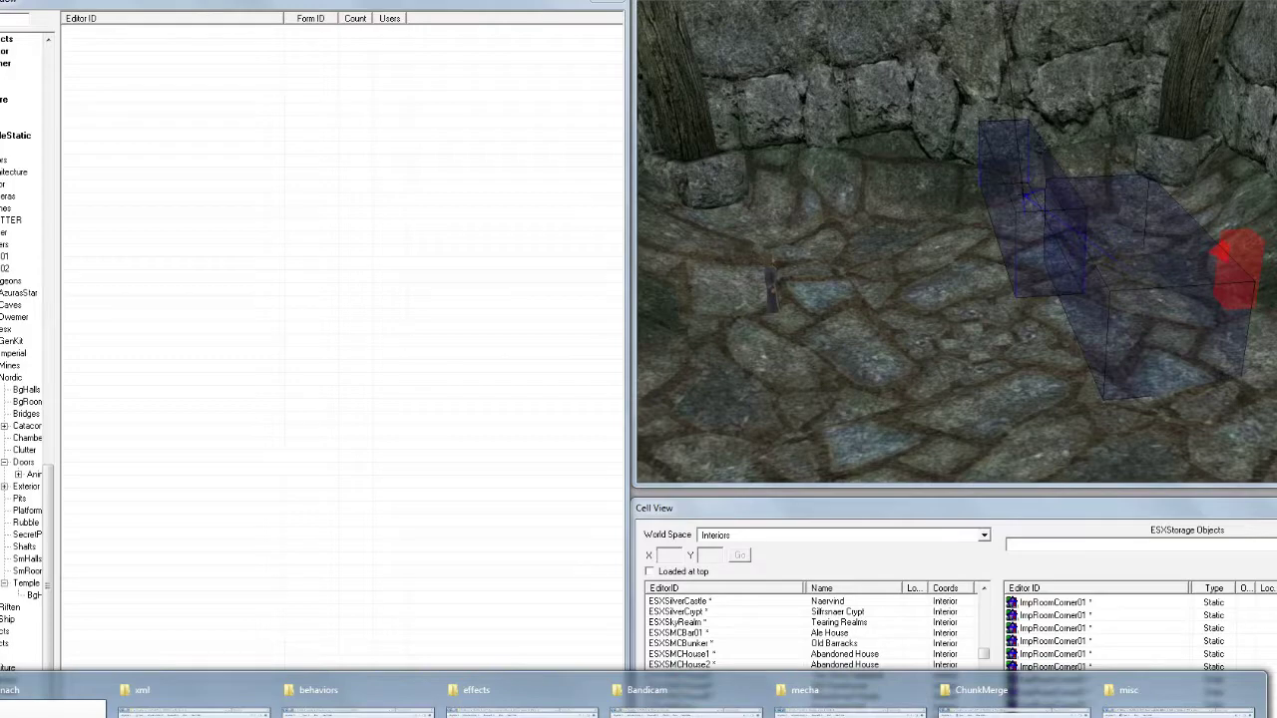